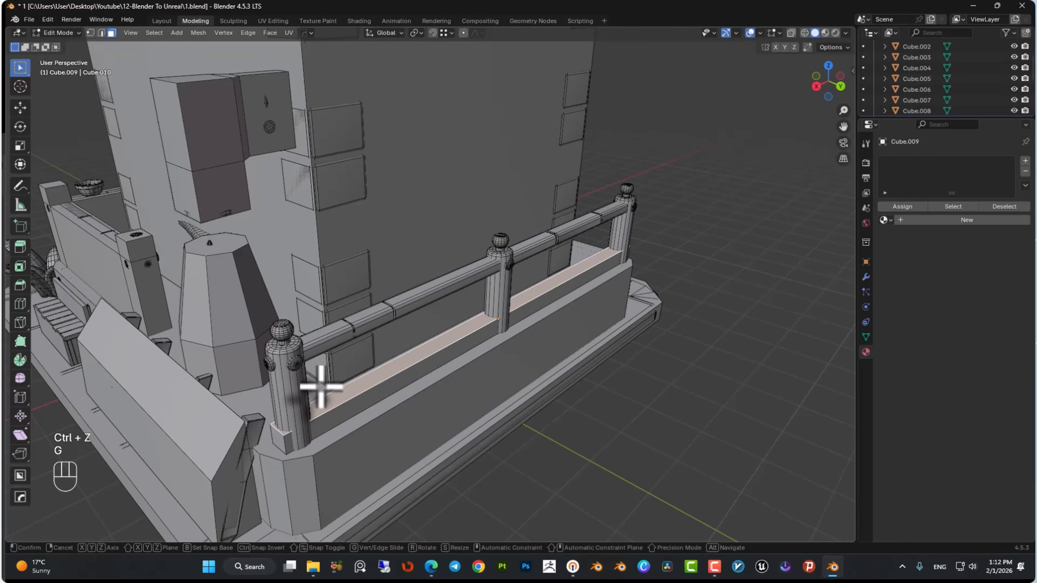
{"action": "left_click", "coordinate": [298, 352]}
{"action": "middle_click_drag", "start_coordinate": [298, 337], "coordinate": [291, 327]}
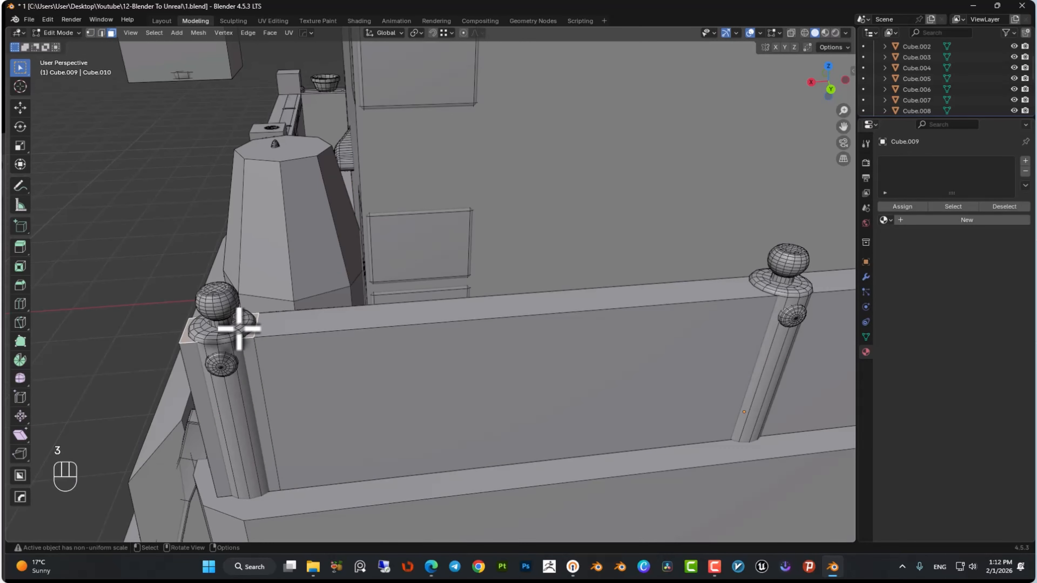
{"action": "left_click", "coordinate": [208, 290], "text": "shift"}
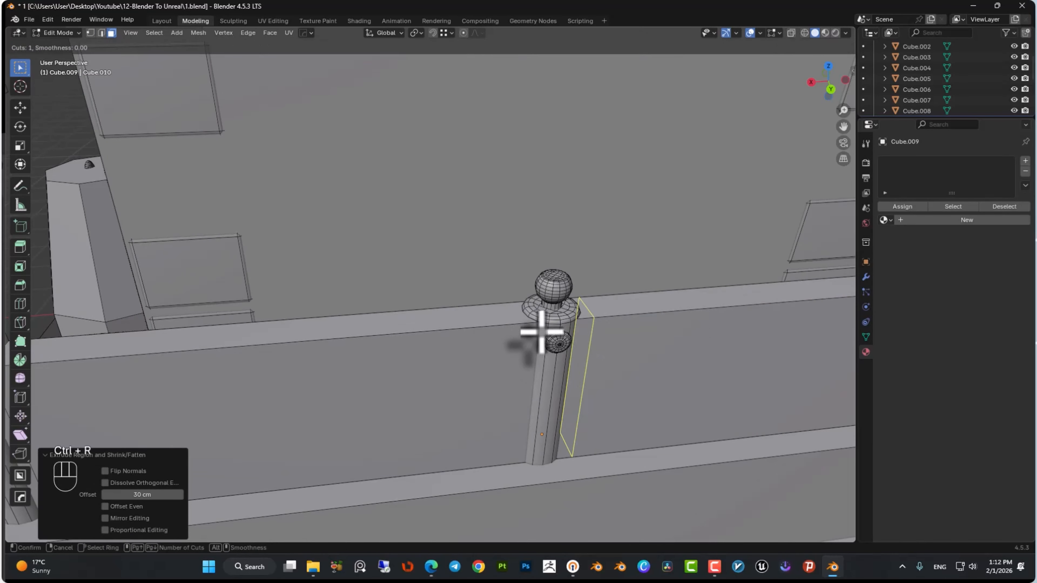
{"action": "right_click", "coordinate": [513, 329]}
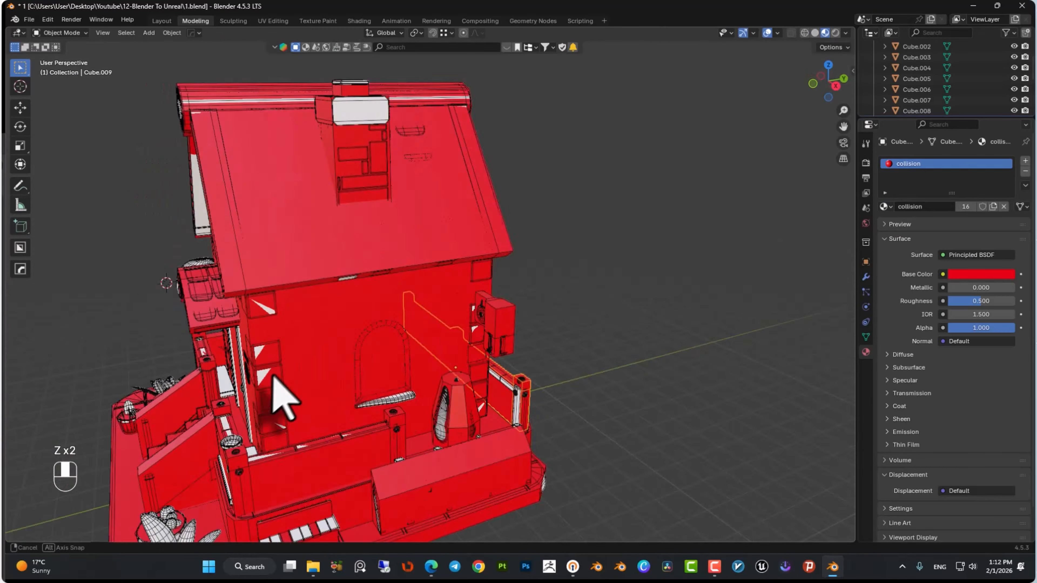
{"action": "middle_click_drag", "start_coordinate": [273, 375], "coordinate": [398, 398]}
{"action": "scroll", "coordinate": [413, 365], "scroll_direction": "up", "scroll_amount": 5}
Add a cylinder scaled to 0.345 and place it over the tree trunk from top view.
{"action": "key", "text": "KP_1"}
{"action": "key", "text": "shift+a"}
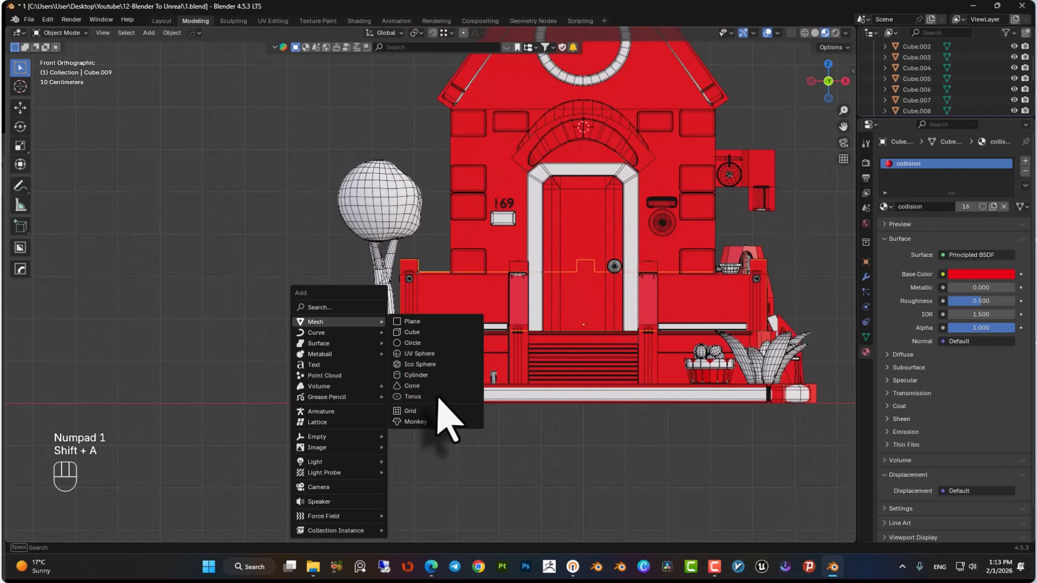
{"action": "left_click", "coordinate": [434, 375]}
{"action": "key", "text": "s"}
{"action": "left_click", "coordinate": [368, 367]}
{"action": "key", "text": "KP_7"}
{"action": "key", "text": "shift+z"}
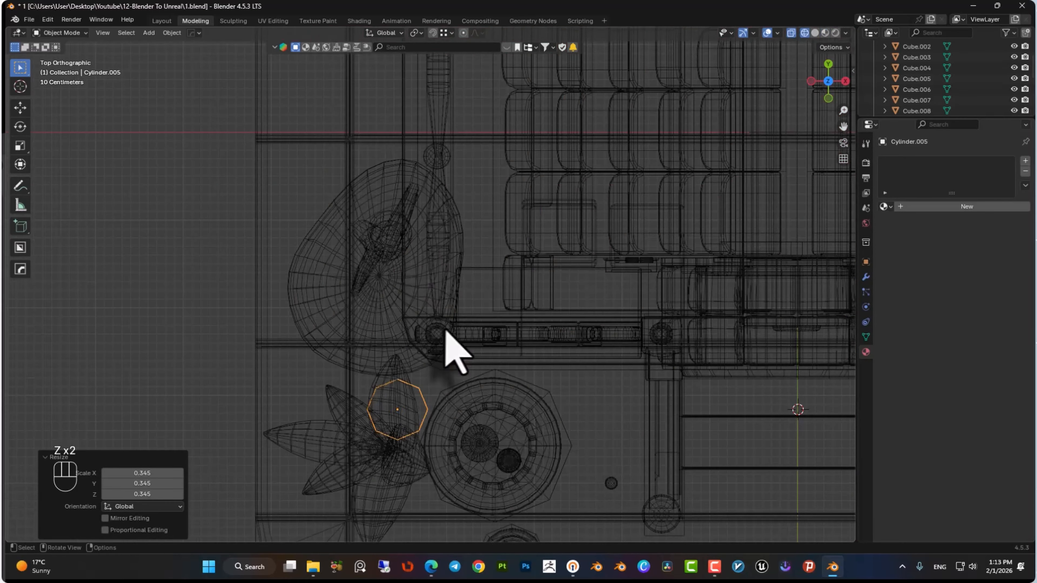
{"action": "key", "text": "g"}
{"action": "right_click", "coordinate": [435, 157]}
{"action": "key", "text": "s"}
{"action": "left_click", "coordinate": [457, 164]}
{"action": "key", "text": "KP_1"}
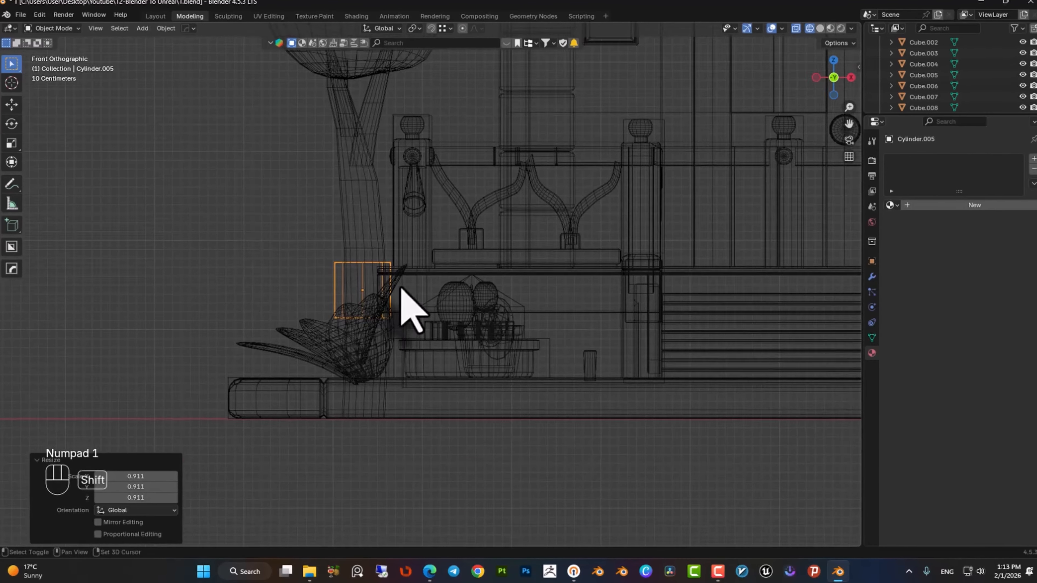
In Edit Mode, raise the cylinder's top vertices about 294 cm along Z to cover the trunk.
{"action": "scroll", "coordinate": [405, 308], "scroll_direction": "up", "scroll_amount": 3}
{"action": "middle_click_drag", "start_coordinate": [405, 308], "coordinate": [303, 394], "text": "shift"}
{"action": "key", "text": "Tab"}
{"action": "left_click_drag", "start_coordinate": [303, 395], "coordinate": [420, 454]}
{"action": "key", "text": "g"}
{"action": "key", "text": "z"}
{"action": "left_click", "coordinate": [319, 158]}
{"action": "key", "text": "KP_3"}
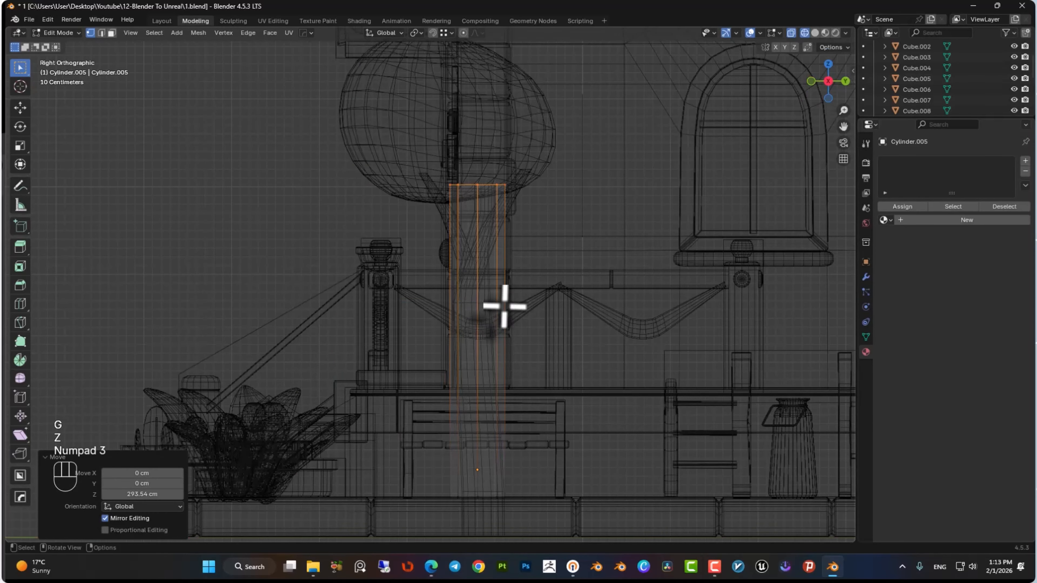
{"action": "key", "text": "ctrl+KP_3"}
{"action": "key", "text": "shift+z"}
{"action": "key", "text": "shift+z"}
Add a loop cut to the trunk cylinder, scale it to 0.712 and lower it about 11 cm.
{"action": "key", "text": "ctrl+r"}
{"action": "left_click", "coordinate": [449, 292]}
{"action": "key", "text": "s"}
{"action": "left_click", "coordinate": [475, 276]}
{"action": "key", "text": "z"}
{"action": "key", "text": "g"}
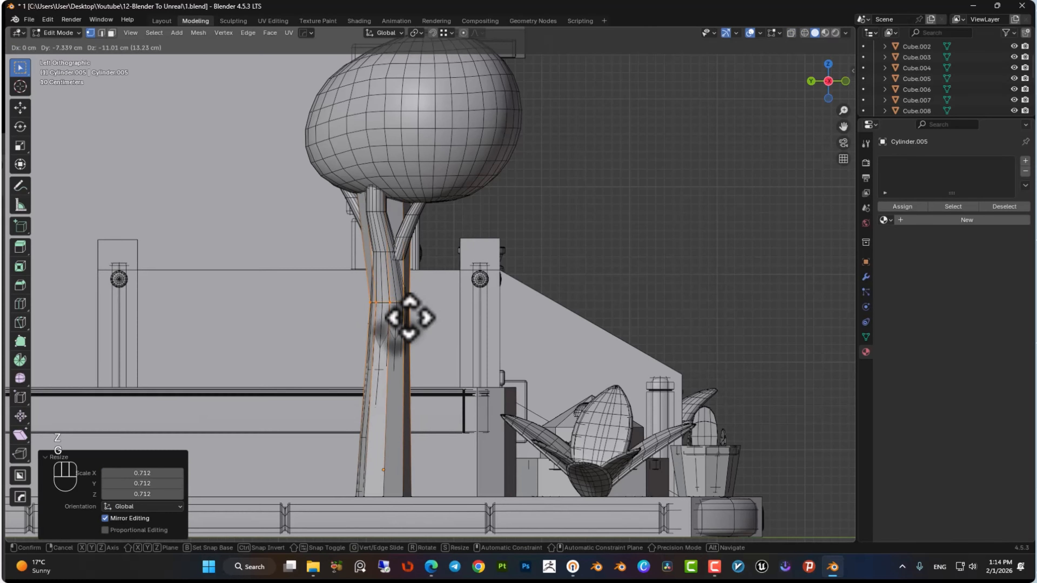
{"action": "left_click", "coordinate": [402, 305]}
Try to scale the selected trunk vertices along Z.
{"action": "key", "text": "KP_1"}
{"action": "scroll", "coordinate": [398, 289], "scroll_direction": "down", "scroll_amount": 3}
{"action": "key", "text": "z"}
{"action": "left_click_drag", "start_coordinate": [339, 212], "coordinate": [445, 261]}
{"action": "key", "text": "s"}
{"action": "key", "text": "z"}
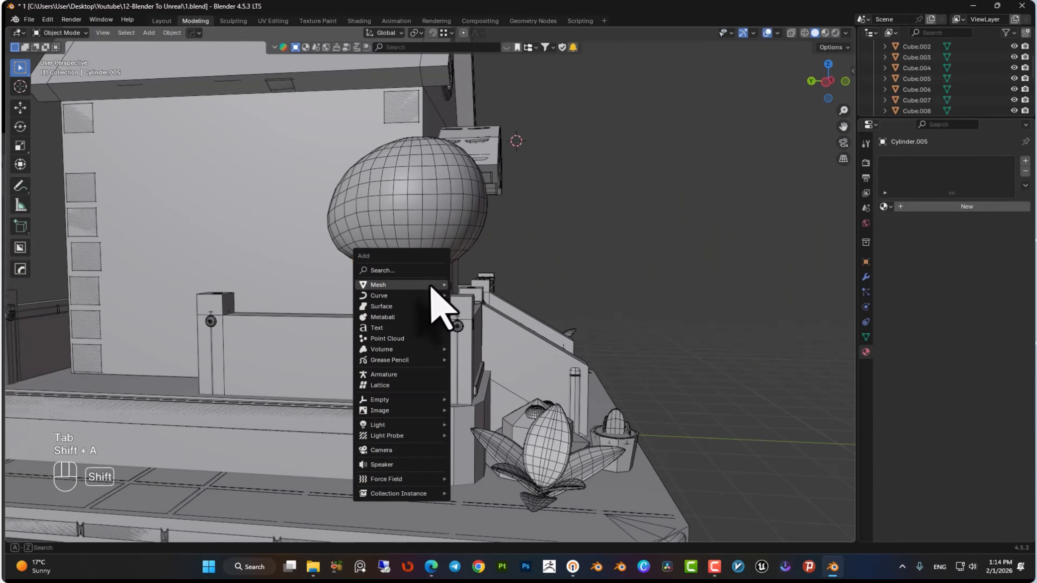
{"action": "left_click", "coordinate": [492, 326]}
{"action": "key", "text": "ctrl+z"}
Add a UV sphere with 8 segments and 8 rings and raise it about 80 cm to the tree crown.
{"action": "key", "text": "shift+a"}
{"action": "mouse_move", "coordinate": [404, 283]}
{"action": "left_click", "coordinate": [505, 313]}
{"action": "key", "text": "g"}
{"action": "key", "text": "z"}
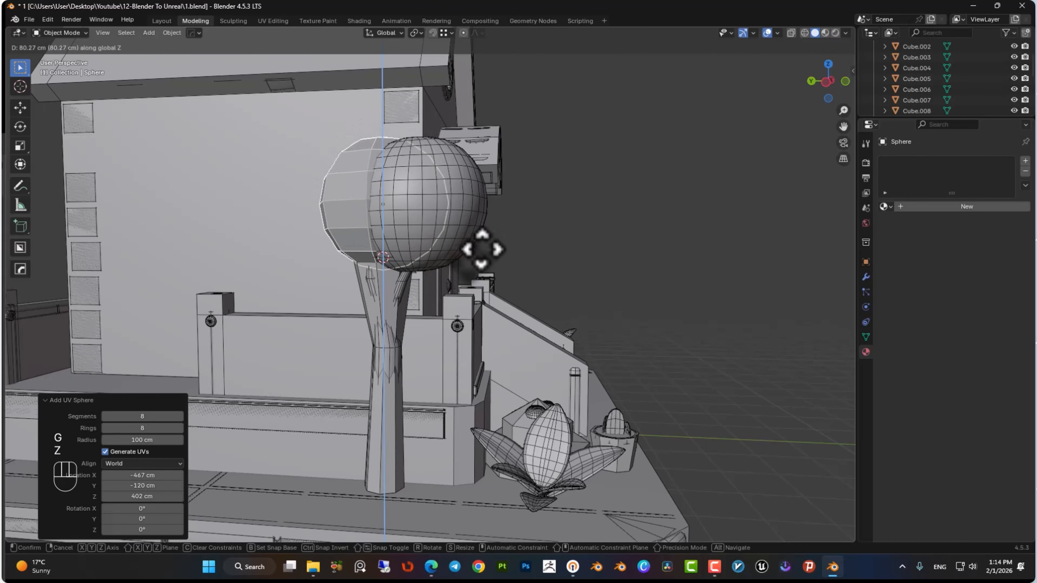
{"action": "left_click", "coordinate": [481, 250]}
Enable proportional editing and move the sphere's vertices in top view to match the crown's outline.
{"action": "key", "text": "KP_7"}
{"action": "key", "text": "z"}
{"action": "key", "text": "Tab"}
{"action": "left_click_drag", "start_coordinate": [406, 255], "coordinate": [231, 349]}
{"action": "left_click", "coordinate": [463, 33]}
{"action": "key", "text": "g"}
{"action": "scroll", "coordinate": [382, 298], "scroll_direction": "up", "scroll_amount": 7}
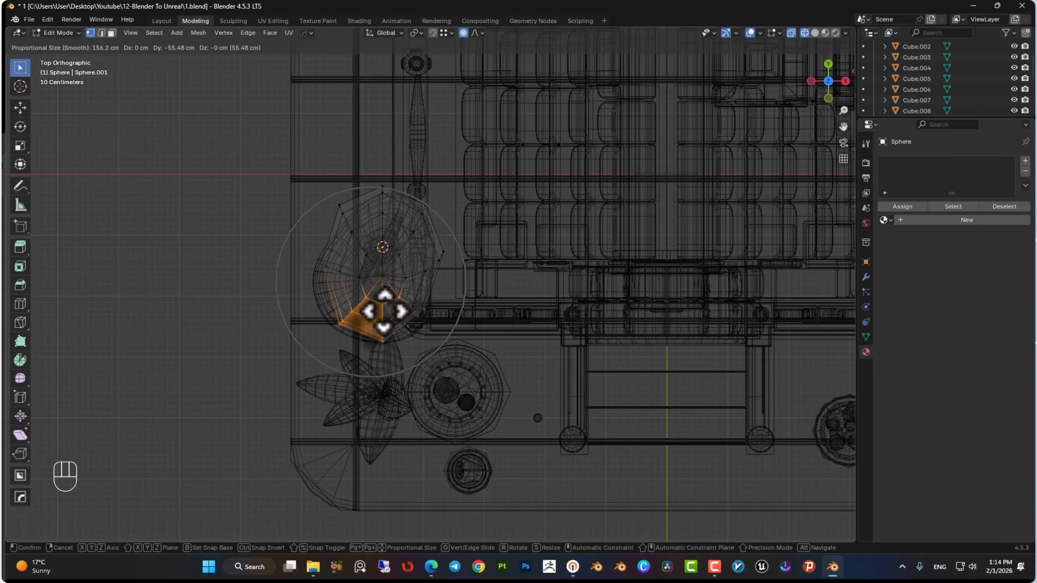
{"action": "left_click", "coordinate": [372, 305]}
{"action": "left_click_drag", "start_coordinate": [395, 286], "coordinate": [431, 327]}
{"action": "key", "text": "g"}
{"action": "left_click", "coordinate": [388, 347]}
Move more sphere vertices along Z to fit the tree crown and leave Edit Mode.
{"action": "left_click_drag", "start_coordinate": [315, 329], "coordinate": [343, 286]}
{"action": "key", "text": "g"}
{"action": "key", "text": "z"}
{"action": "mouse_move", "coordinate": [441, 347]}
{"action": "middle_mouse_down"}
{"action": "mouse_move", "coordinate": [455, 239]}
{"action": "mouse_move", "coordinate": [457, 282]}
{"action": "middle_mouse_up"}
{"action": "key", "text": "g"}
{"action": "key", "text": "z"}
{"action": "left_click", "coordinate": [447, 266]}
{"action": "key", "text": "g"}
{"action": "key", "text": "y"}
{"action": "key", "text": "x"}
{"action": "right_click", "coordinate": [368, 230]}
{"action": "scroll", "coordinate": [347, 225], "scroll_direction": "down", "scroll_amount": 7}
{"action": "key", "text": "Tab"}
{"action": "middle_click_drag", "start_coordinate": [457, 282], "coordinate": [484, 343], "text": "shift"}
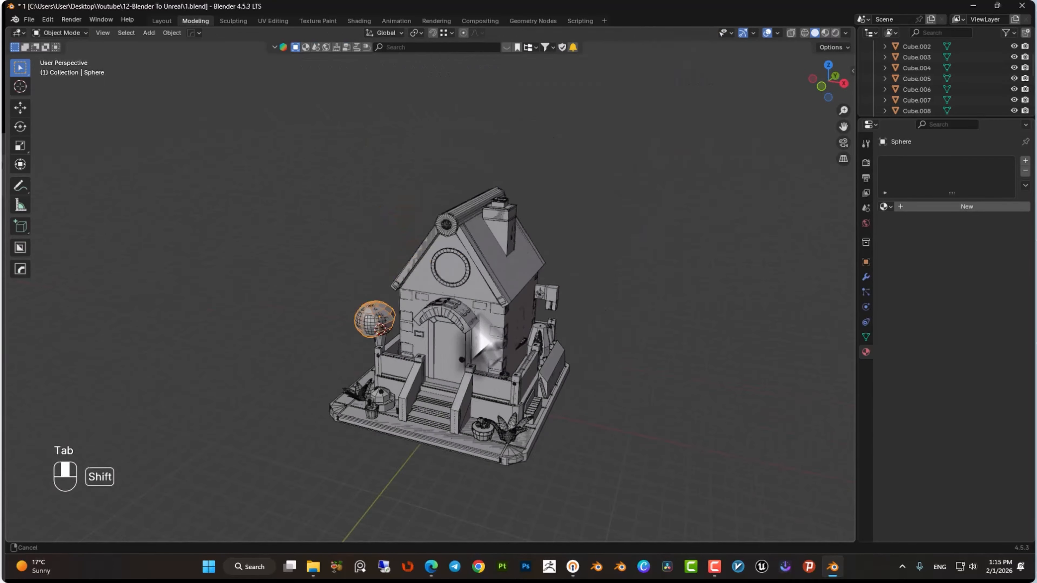
Assign the collision material to the tree crown sphere and the trunk cylinder.
{"action": "key", "text": "z"}
{"action": "left_click", "coordinate": [886, 206]}
{"action": "left_click", "coordinate": [912, 224]}
{"action": "left_click", "coordinate": [391, 388]}
{"action": "key", "text": "ctrl+z"}
{"action": "left_click", "coordinate": [885, 206]}
{"action": "left_click", "coordinate": [912, 224]}
{"action": "middle_click_drag", "start_coordinate": [613, 327], "coordinate": [535, 258]}
{"action": "scroll", "coordinate": [493, 197], "scroll_direction": "up", "scroll_amount": 1}
{"action": "middle_click_drag", "start_coordinate": [506, 163], "coordinate": [497, 223]}
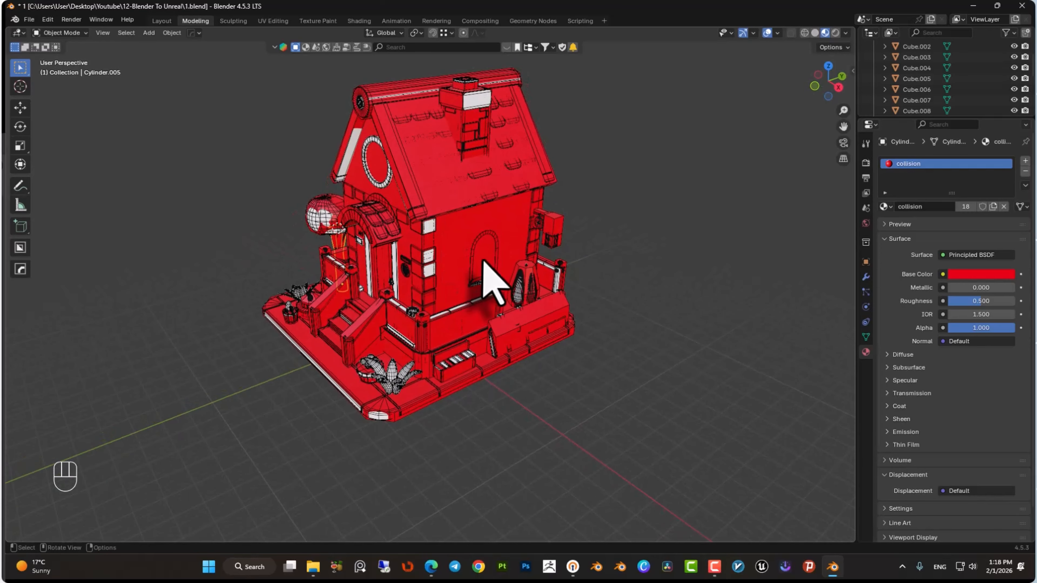
Inspect the collision coverage around the tree and porch.
{"action": "middle_click_drag", "start_coordinate": [508, 276], "coordinate": [470, 297]}
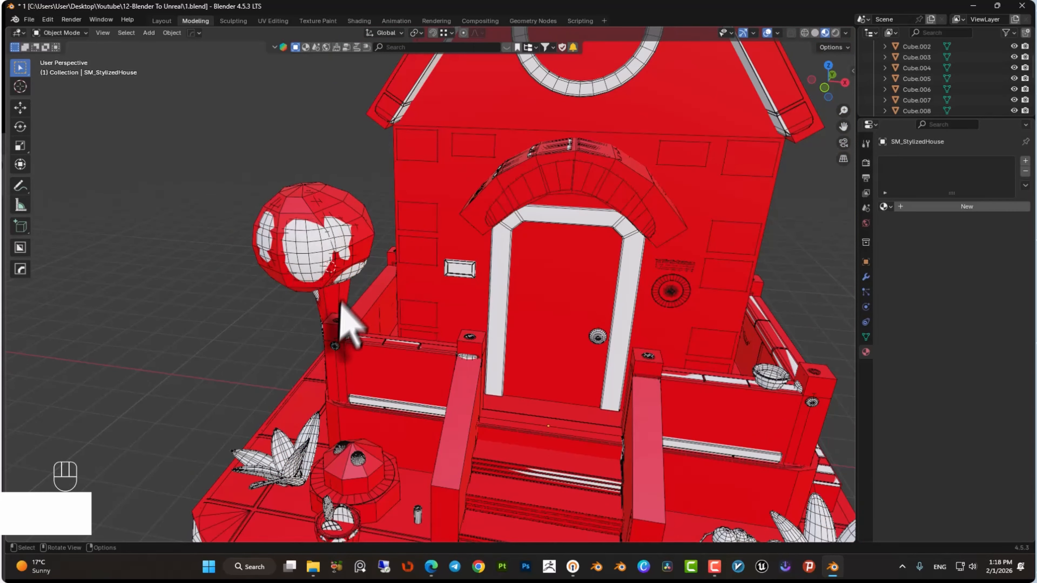
{"action": "scroll", "coordinate": [343, 302], "scroll_direction": "up", "scroll_amount": 3}
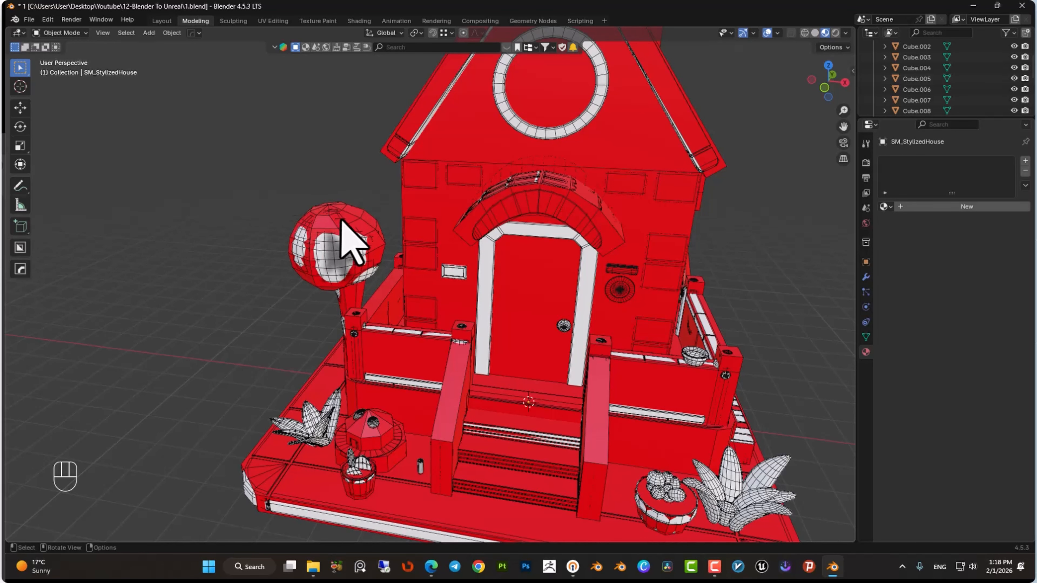
{"action": "scroll", "coordinate": [409, 234], "scroll_direction": "down", "scroll_amount": 4}
{"action": "middle_click_drag", "start_coordinate": [389, 287], "coordinate": [345, 396]}
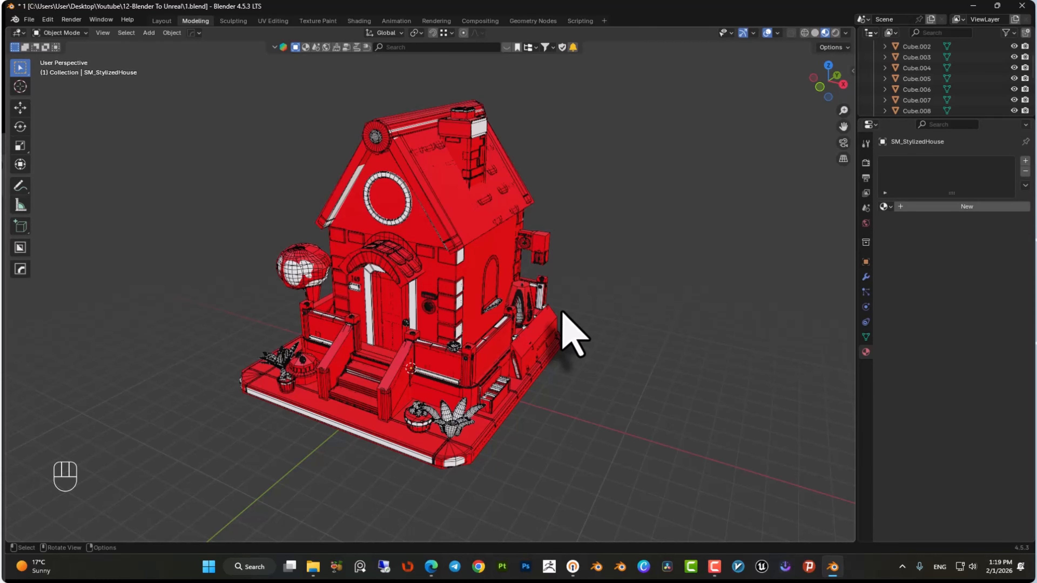
Select all collision meshes with the tree sphere active and join them into one object.
{"action": "scroll", "coordinate": [922, 78], "scroll_direction": "up", "scroll_amount": 5}
{"action": "left_click", "coordinate": [914, 68]}
{"action": "scroll", "coordinate": [939, 83], "scroll_direction": "down", "scroll_amount": 15}
{"action": "left_click", "coordinate": [915, 100], "text": "shift"}
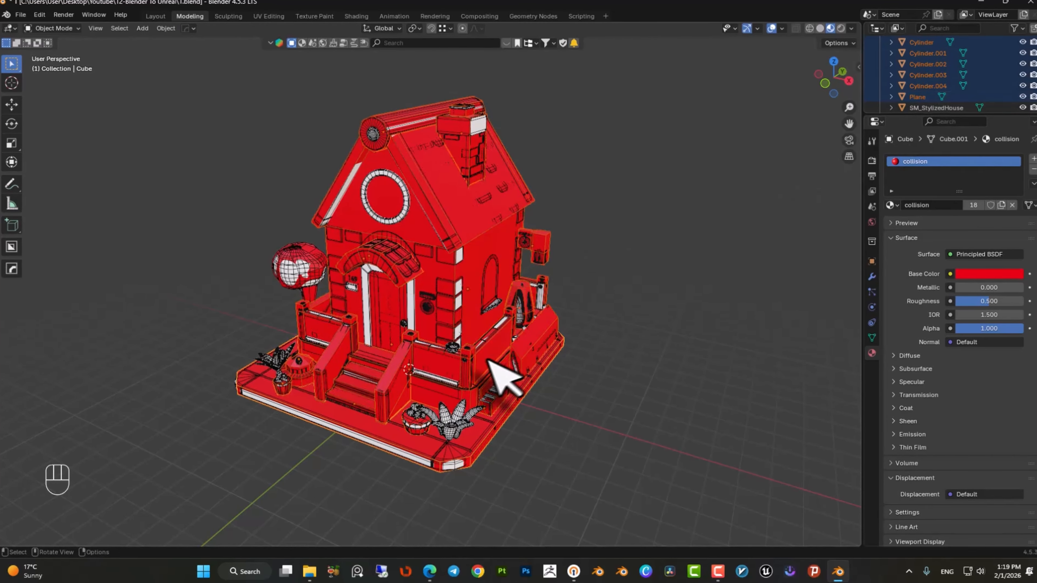
{"action": "middle_click_drag", "start_coordinate": [488, 359], "coordinate": [572, 347]}
{"action": "scroll", "coordinate": [490, 327], "scroll_direction": "up", "scroll_amount": 3}
{"action": "left_click", "coordinate": [270, 263], "text": "shift"}
{"action": "key", "text": "ctrl+j"}
{"action": "middle_click_drag", "start_coordinate": [367, 286], "coordinate": [303, 282]}
{"action": "scroll", "coordinate": [367, 286], "scroll_direction": "down", "scroll_amount": 2}
{"action": "left_click", "coordinate": [1025, 79]}
Name the house mesh SM_StylizedHouse and rename the joined collision object UCX_SM_StylizedHouse.
{"action": "double_click", "coordinate": [914, 71]}
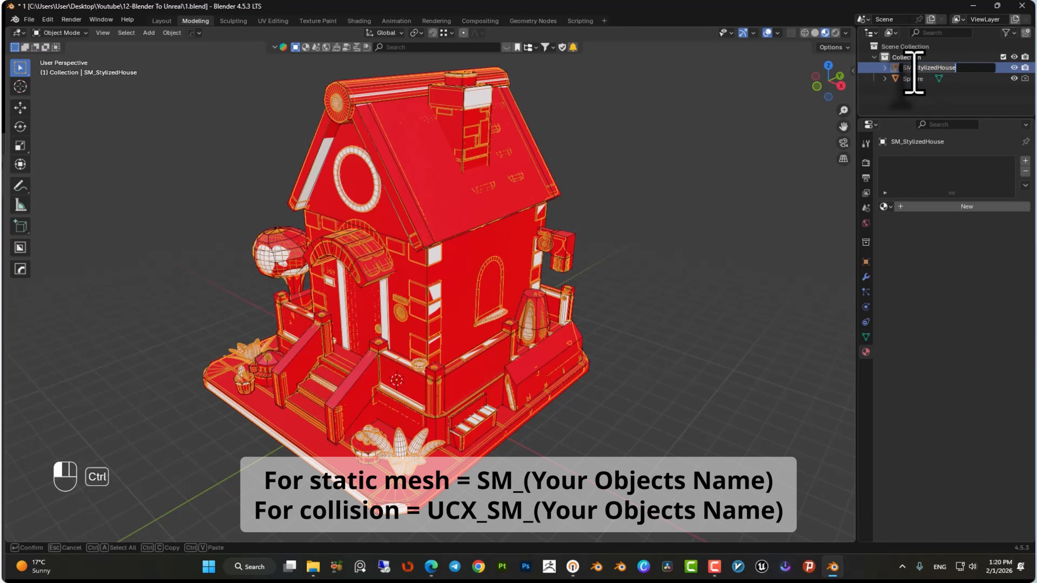
{"action": "key", "text": "Return"}
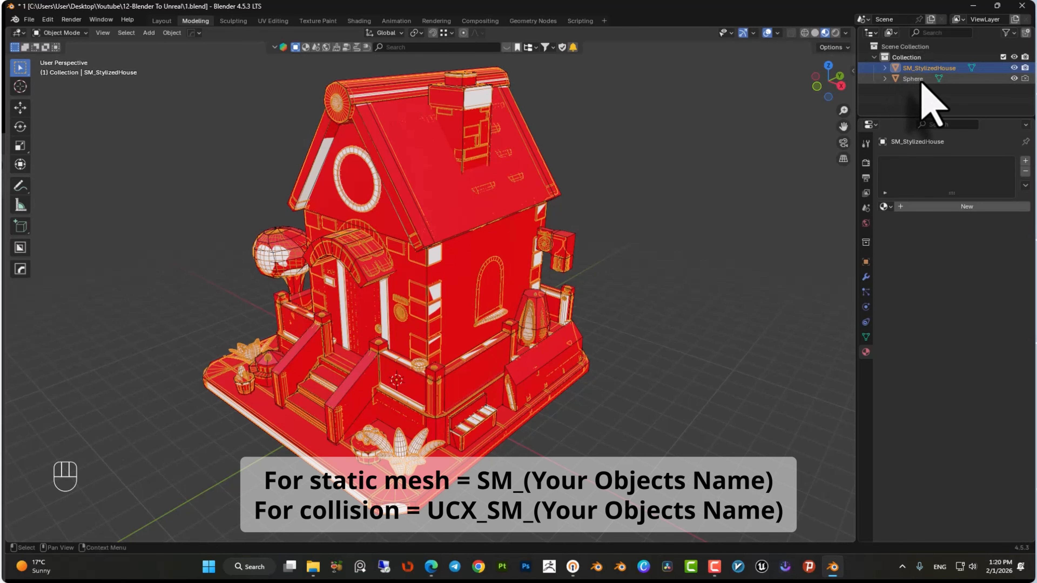
{"action": "double_click", "coordinate": [921, 79]}
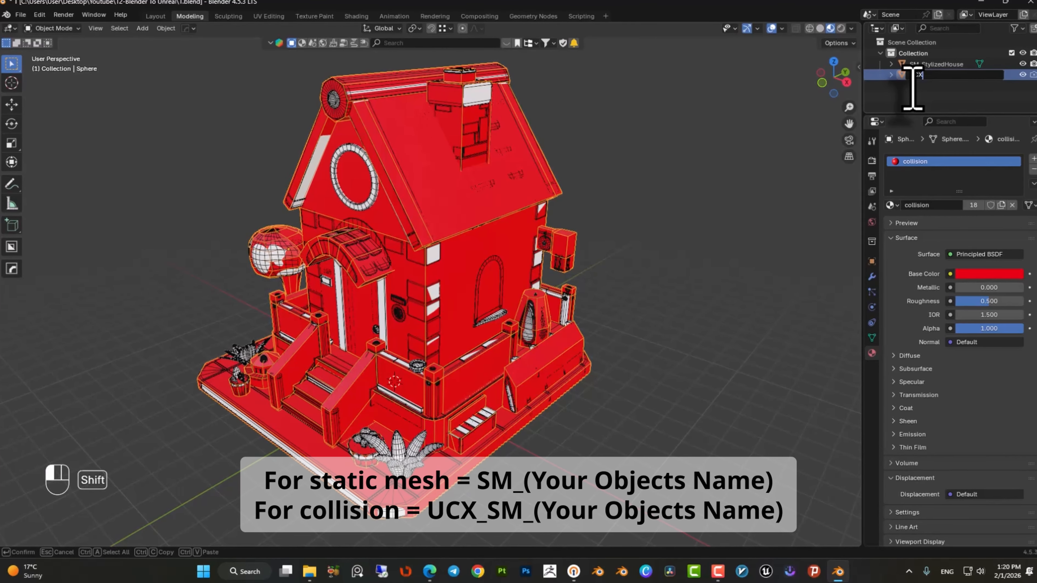
{"action": "type", "text": "UCX"}
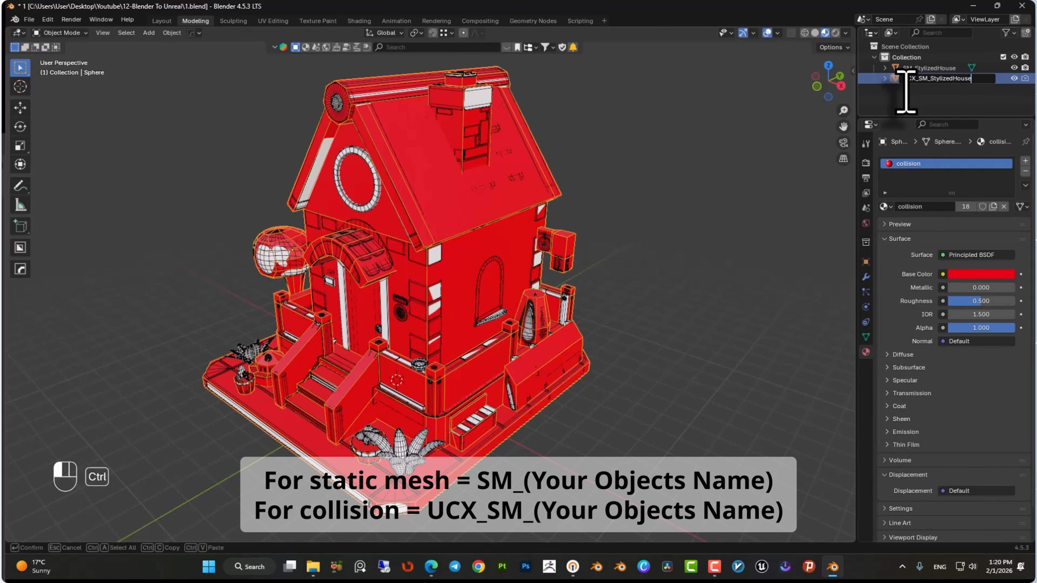
{"action": "key", "text": "Return"}
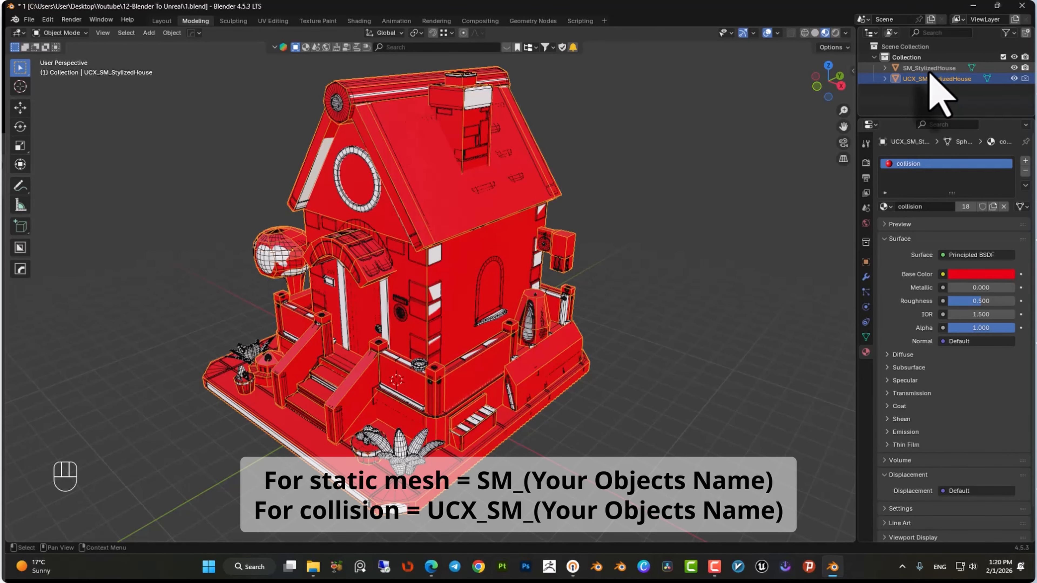
Hide the collision object, select the house mesh and rename its material M_StylizedHouse.
{"action": "left_click", "coordinate": [930, 68]}
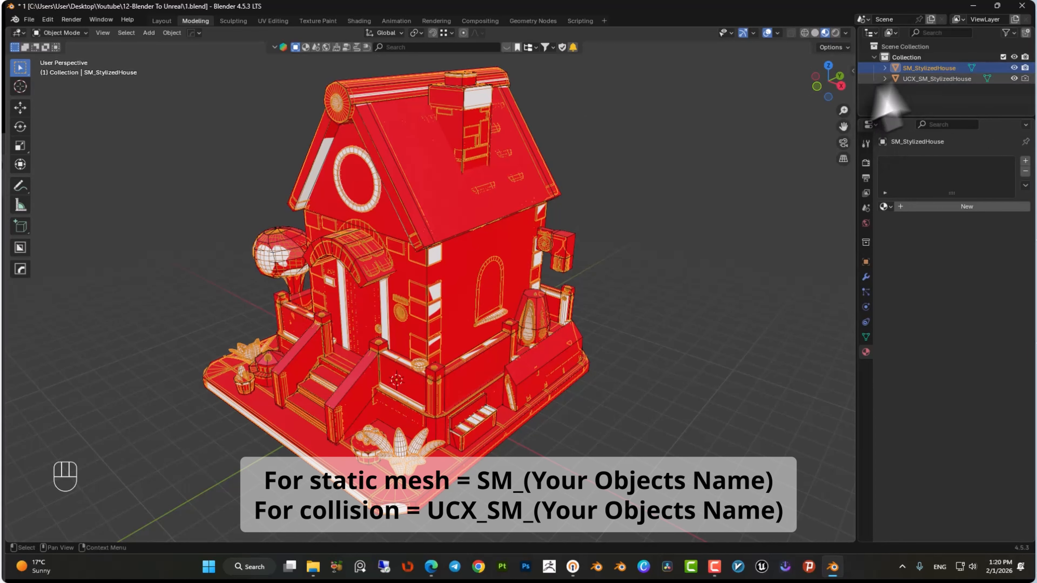
{"action": "left_click", "coordinate": [1014, 78]}
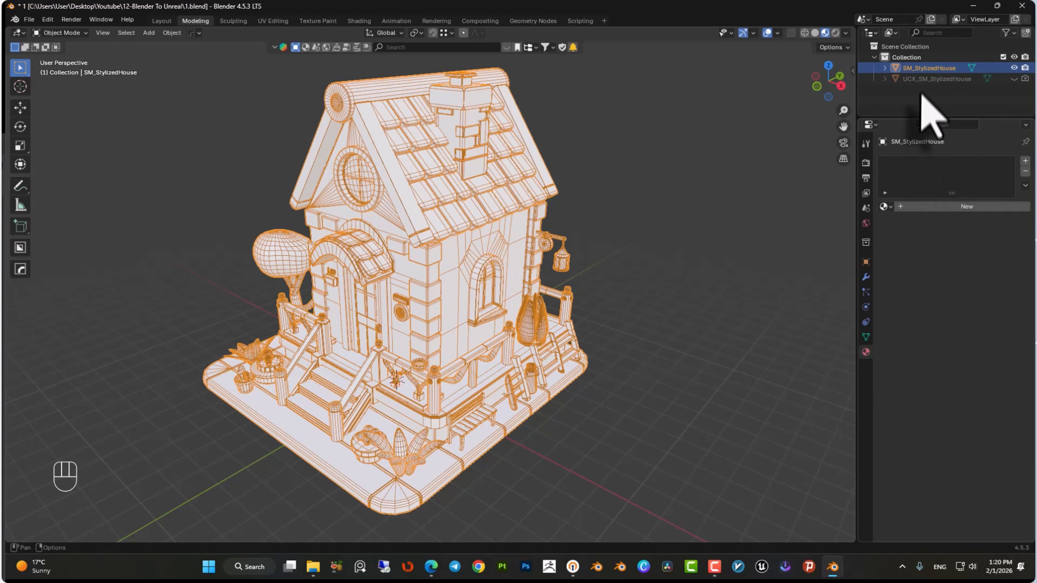
{"action": "left_click", "coordinate": [951, 207]}
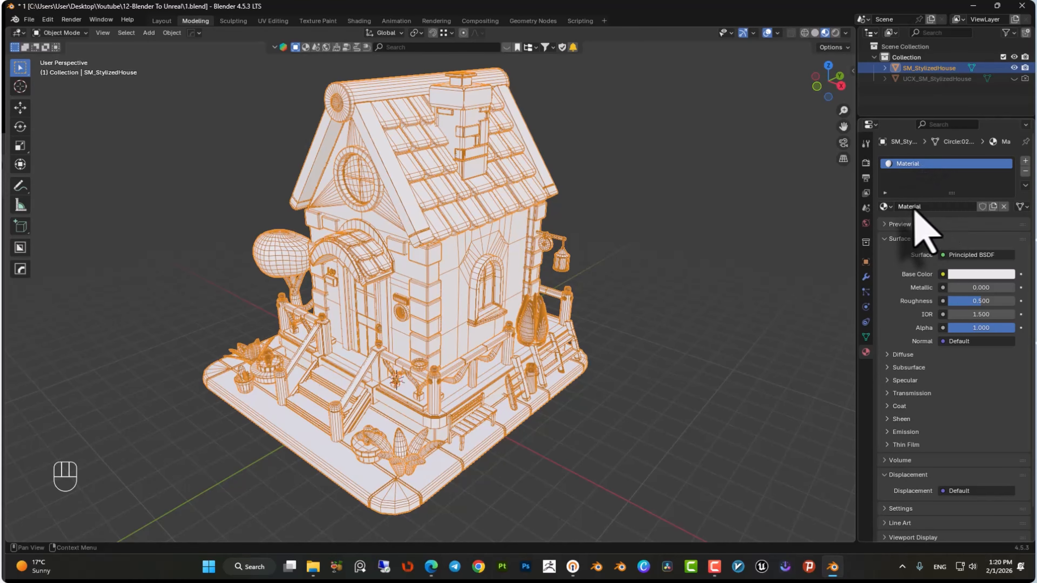
{"action": "double_click", "coordinate": [920, 206]}
{"action": "type", "text": "M_StylizedHouse"}
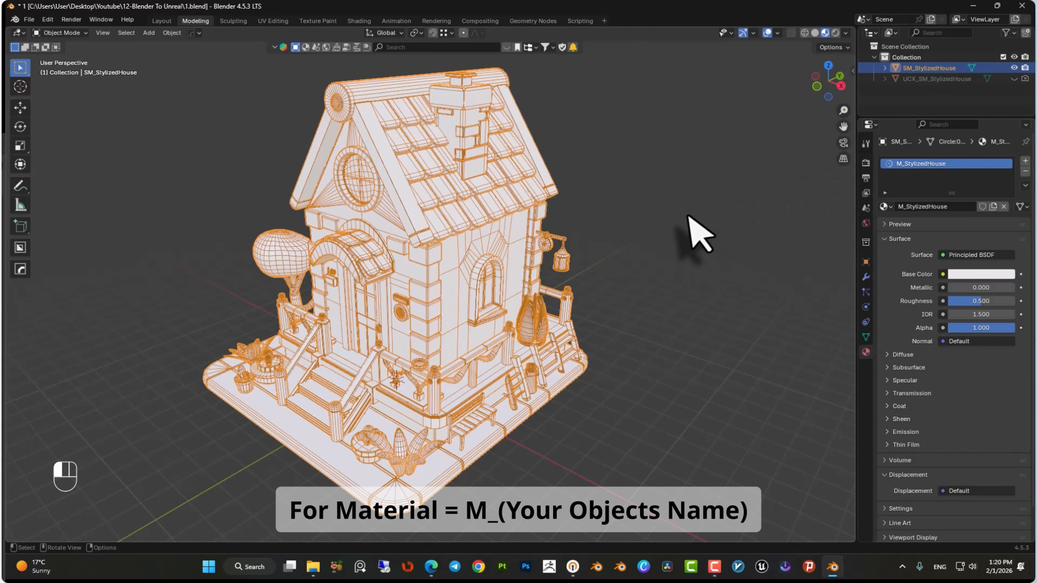
{"action": "left_click", "coordinate": [694, 232]}
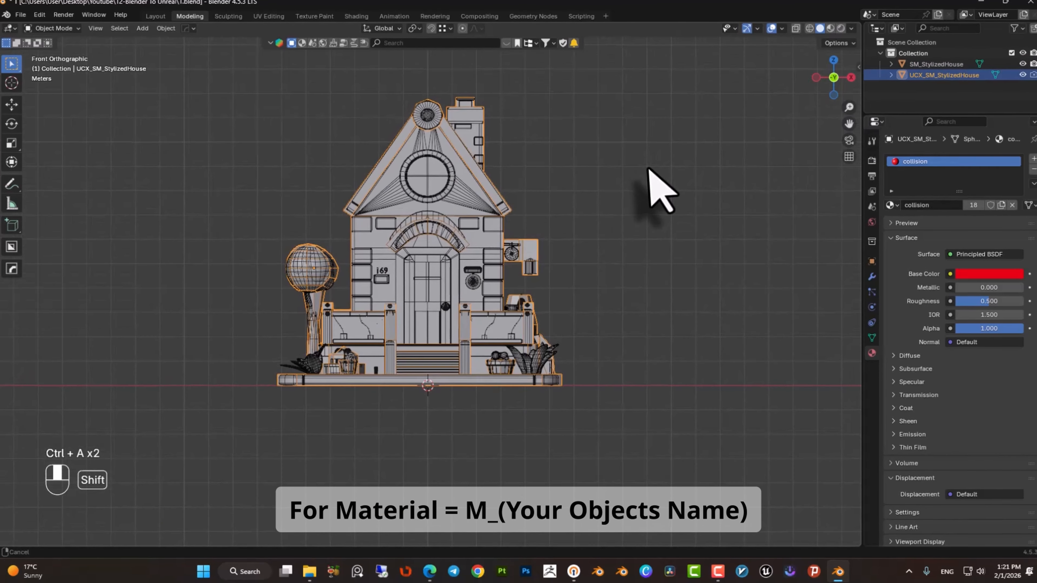
Snap the 3D cursor to the world origin.
{"action": "left_click", "coordinate": [543, 197]}
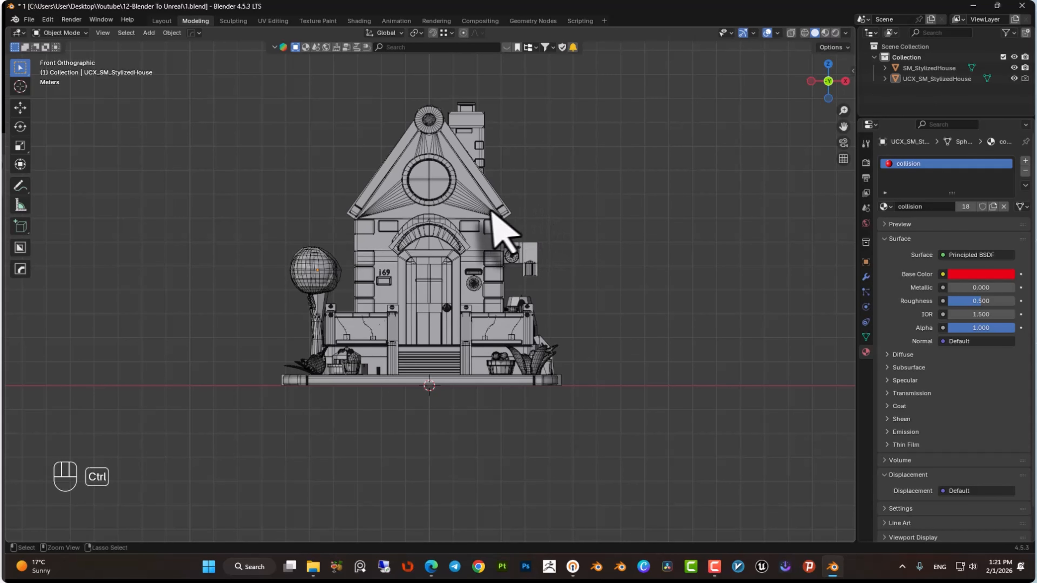
{"action": "middle_click_drag", "start_coordinate": [440, 412], "coordinate": [402, 425]}
{"action": "key", "text": "shift+s"}
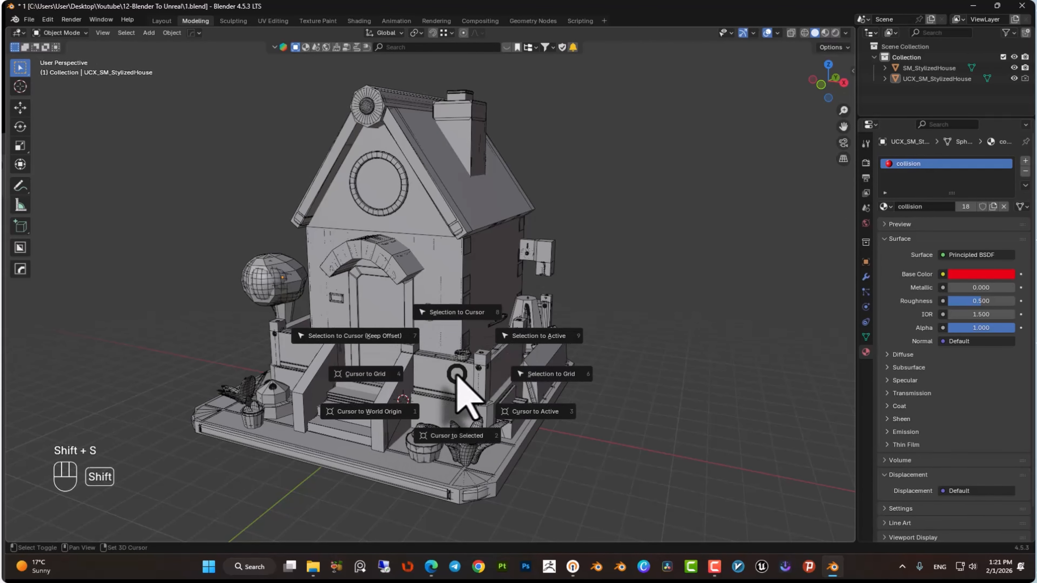
{"action": "left_click", "coordinate": [394, 439]}
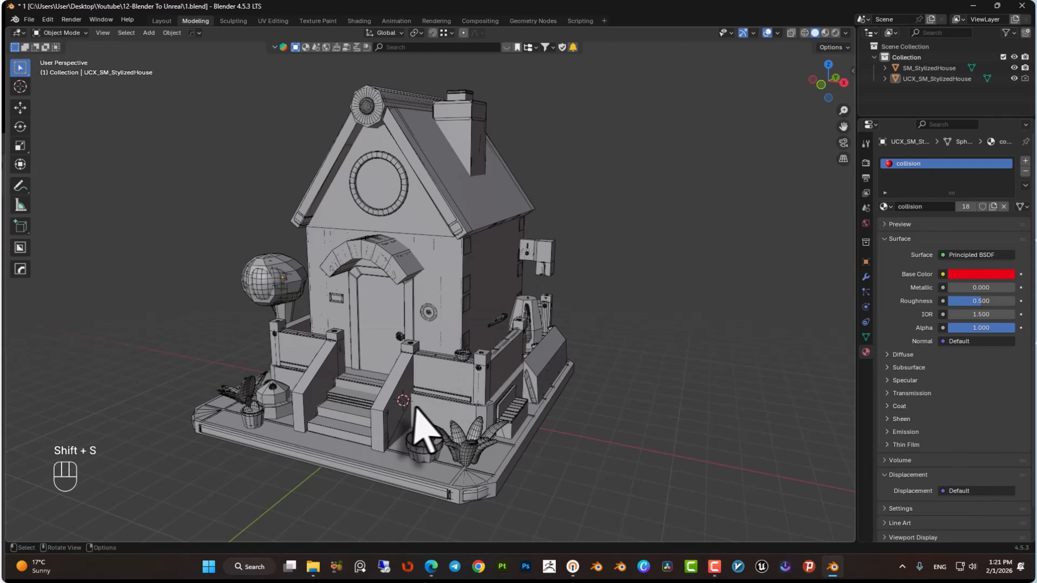
Select both the house mesh and the collision object and apply all transforms.
{"action": "key", "text": "KP_1"}
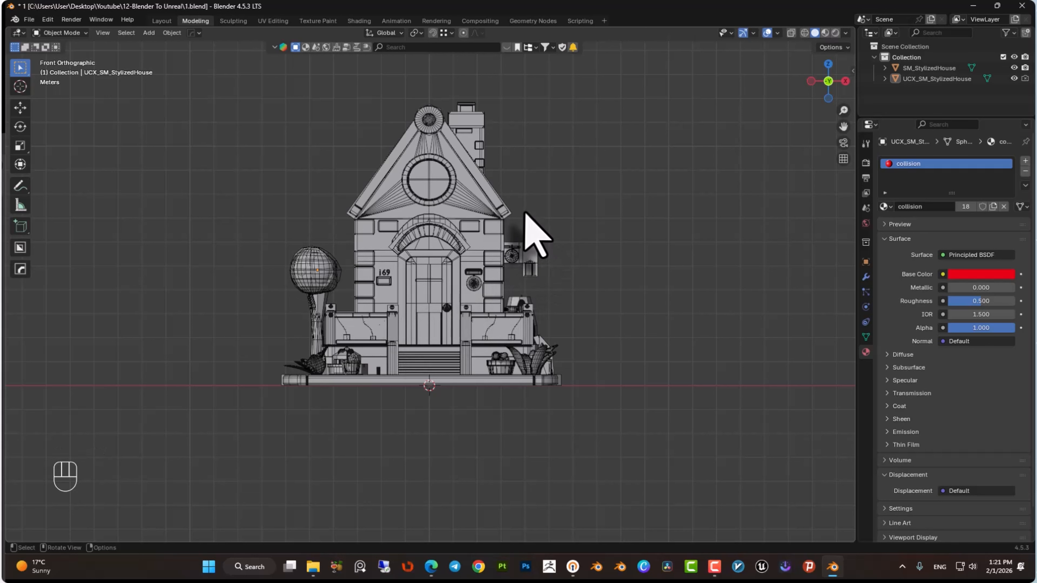
{"action": "left_click", "coordinate": [474, 188]}
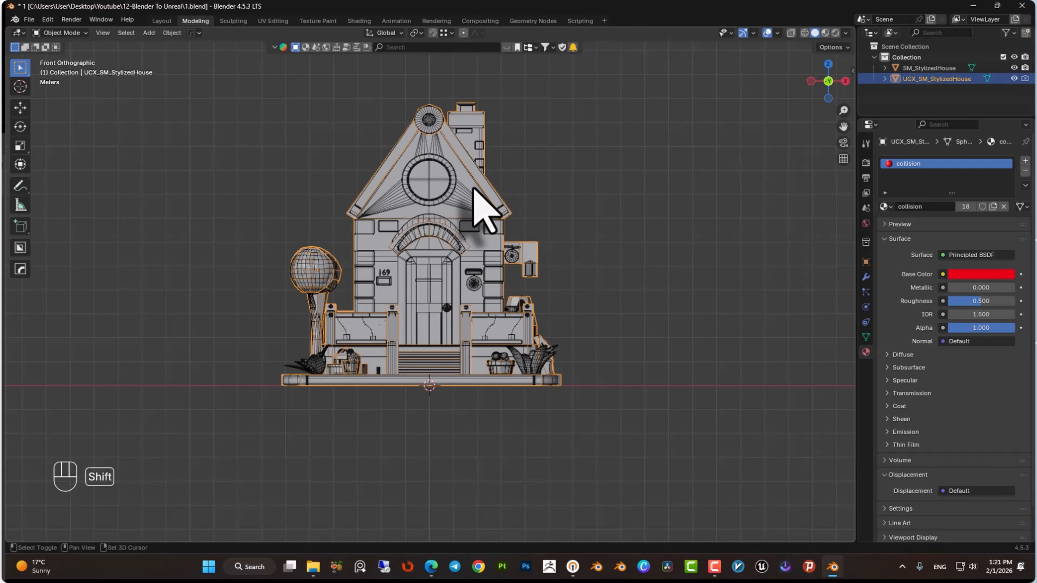
{"action": "key", "text": "ctrl+a"}
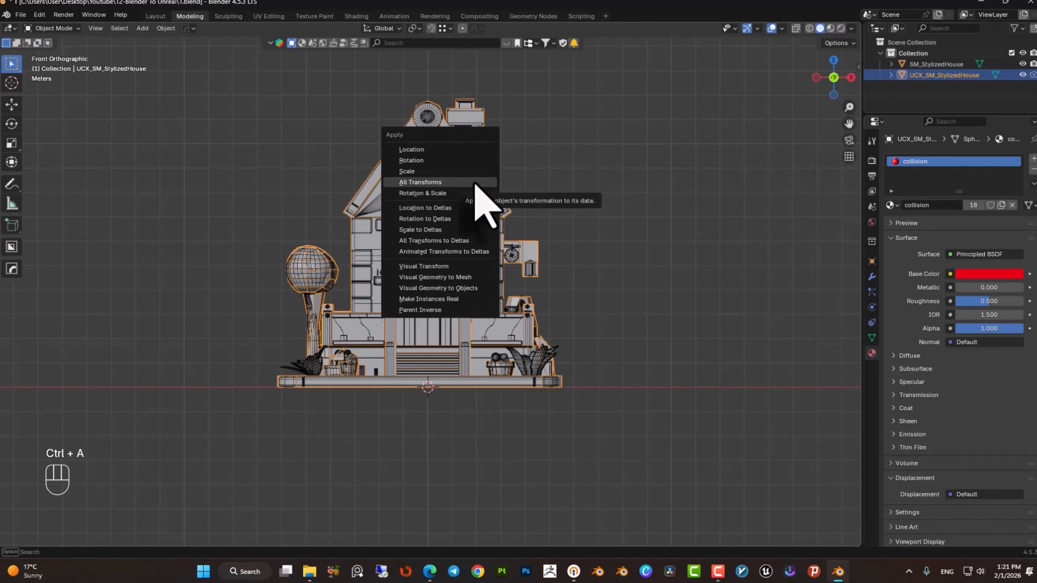
{"action": "left_click", "coordinate": [477, 184]}
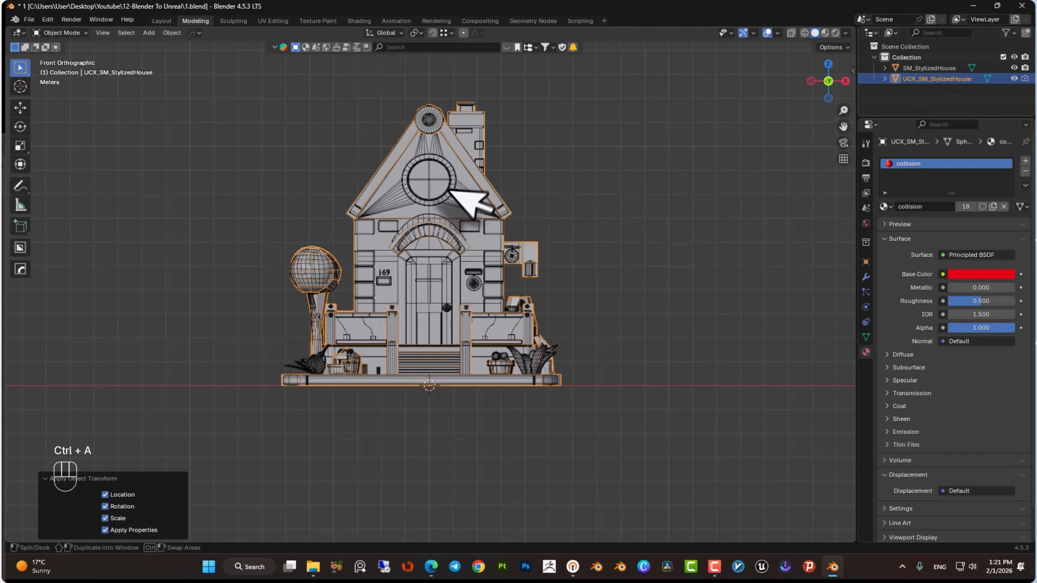
Set the selected objects' origins to the 3D cursor.
{"action": "right_click", "coordinate": [433, 188]}
{"action": "mouse_move", "coordinate": [427, 194]}
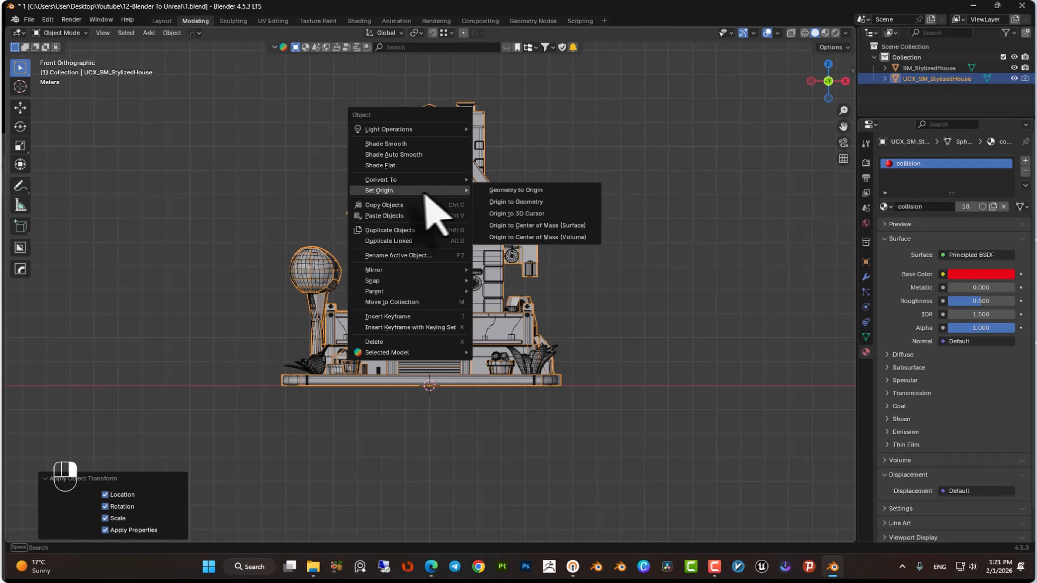
{"action": "left_click", "coordinate": [532, 214]}
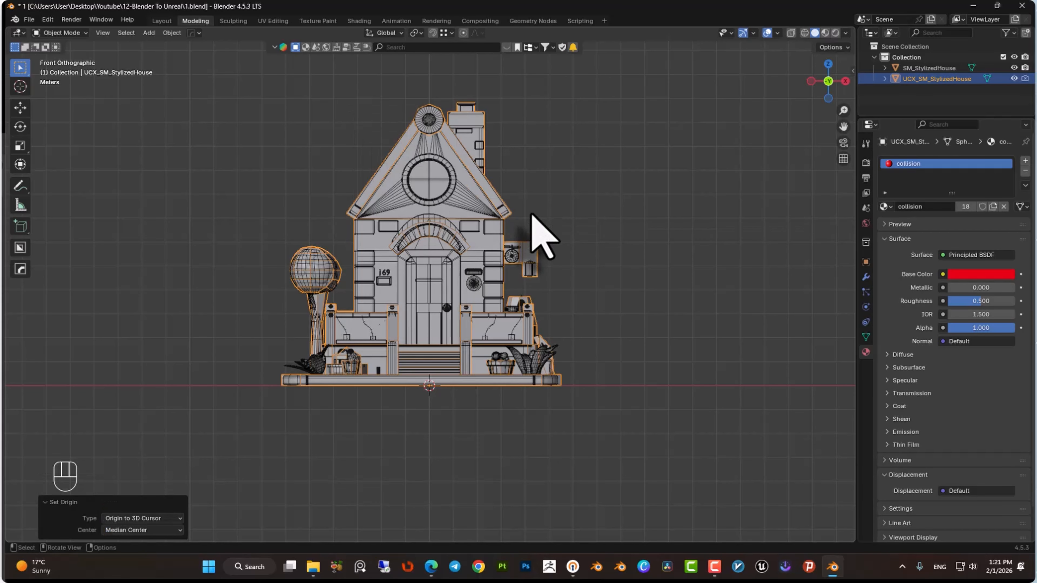
Select the house mesh, apply all its transforms and set its origin to the 3D cursor.
{"action": "left_click", "coordinate": [425, 172]}
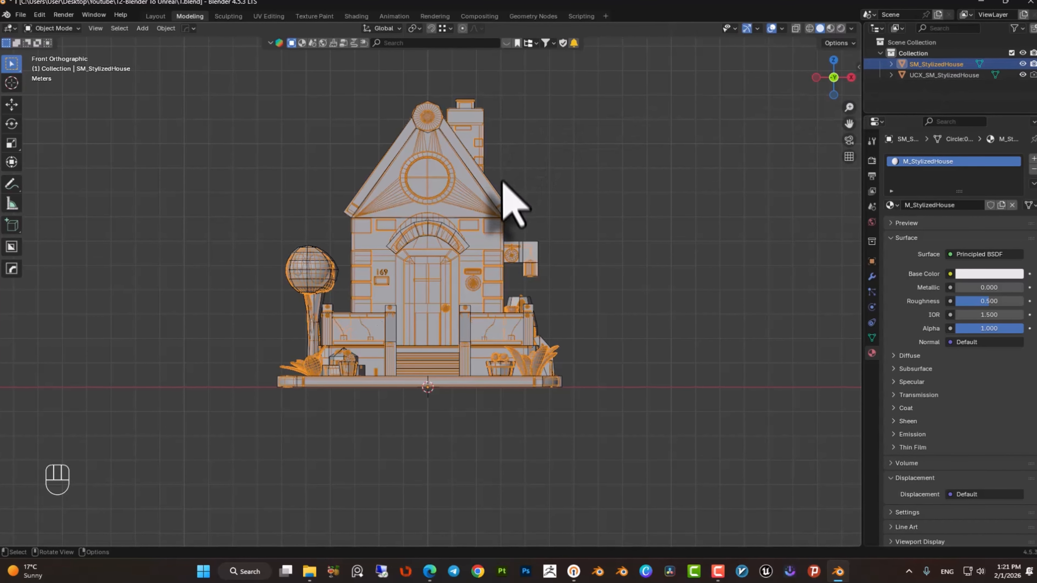
{"action": "key", "text": "ctrl+a"}
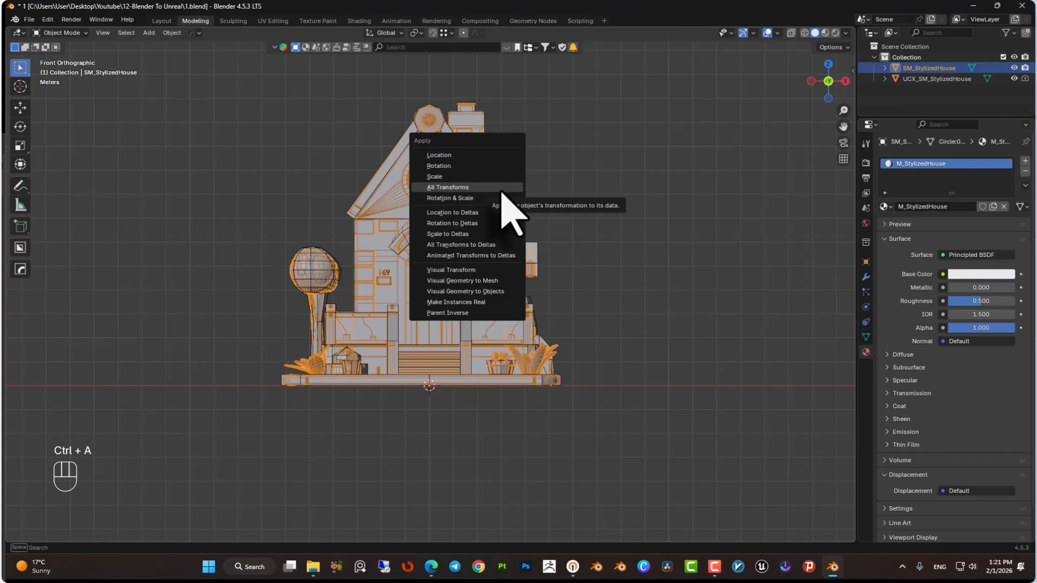
{"action": "left_click", "coordinate": [502, 190]}
{"action": "right_click", "coordinate": [501, 191]}
{"action": "mouse_move", "coordinate": [502, 191]}
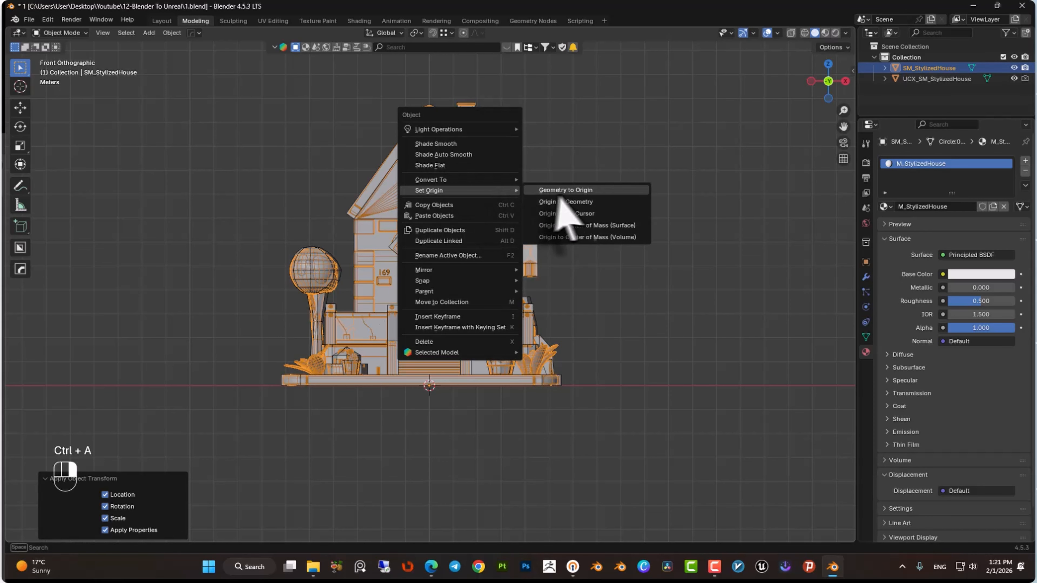
{"action": "left_click", "coordinate": [563, 212]}
Hide the collision object and change the viewport shading mode.
{"action": "scroll", "coordinate": [563, 228], "scroll_direction": "down", "scroll_amount": 2}
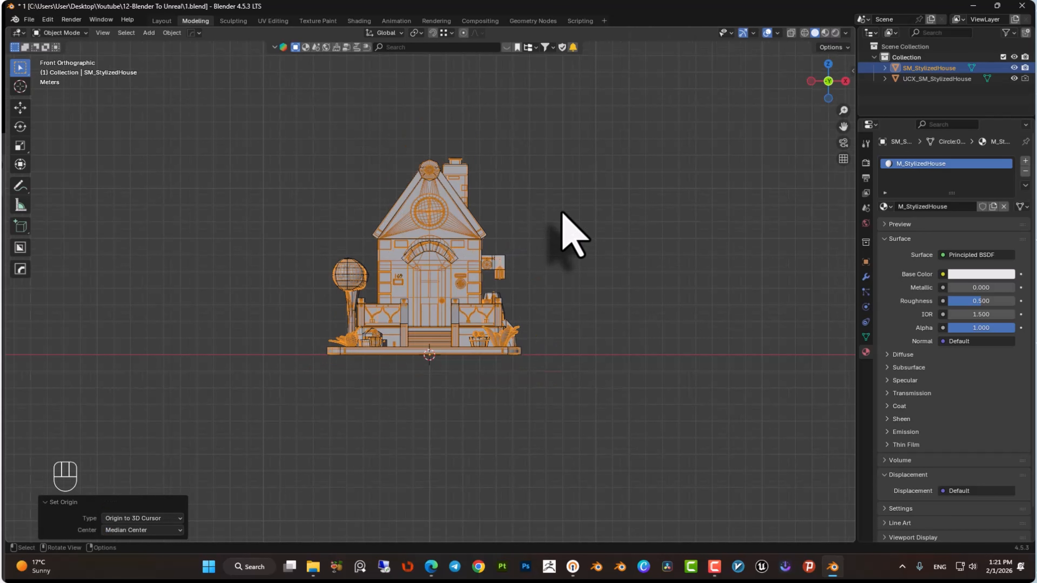
{"action": "scroll", "coordinate": [563, 225], "scroll_direction": "up", "scroll_amount": 3}
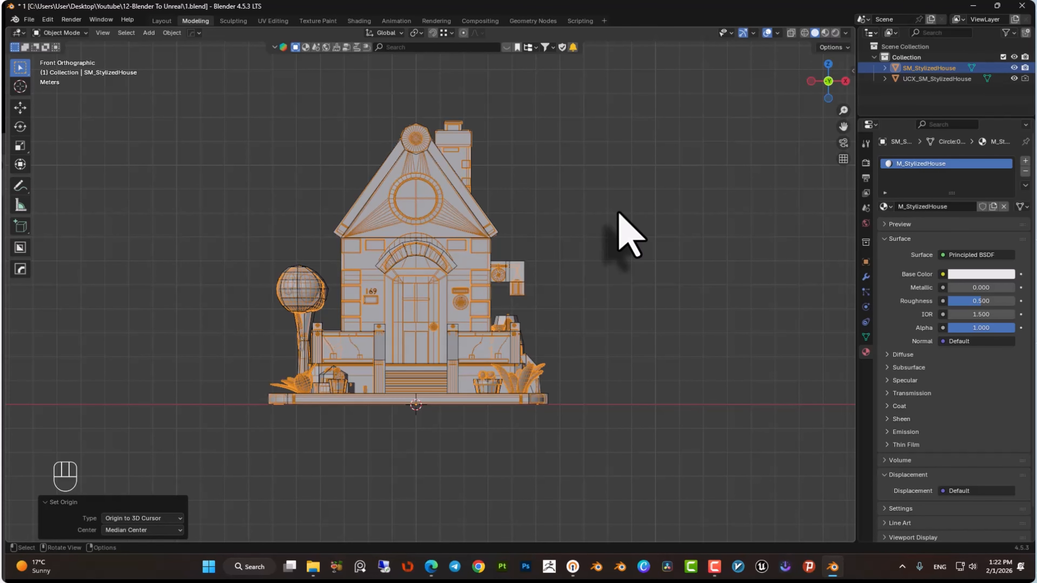
{"action": "left_click", "coordinate": [1013, 79]}
{"action": "key", "text": "z"}
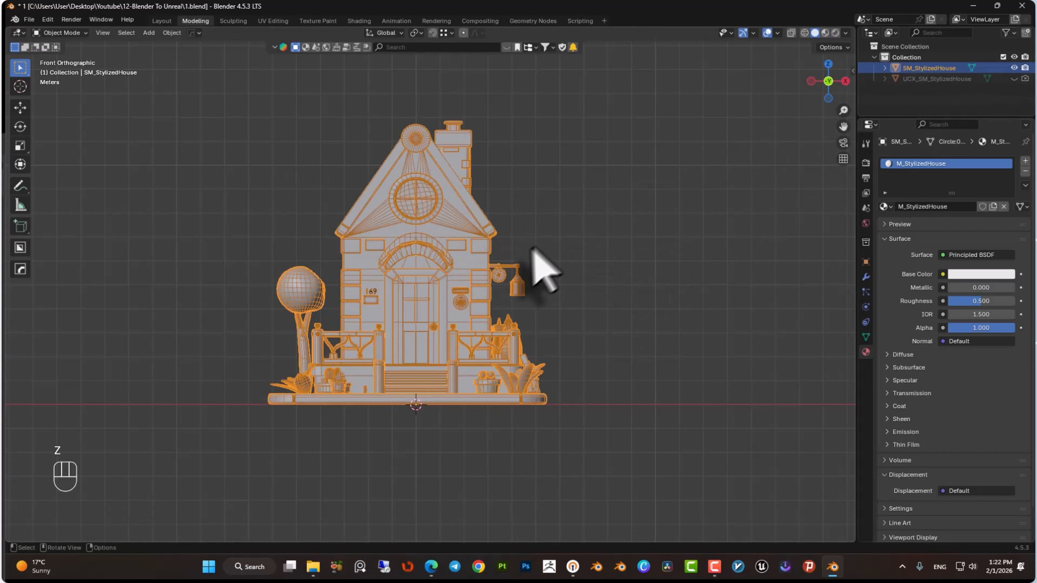
{"action": "middle_click_drag", "start_coordinate": [535, 247], "coordinate": [490, 266]}
Export the house as an FBX file named StylizedHouse into the project folder.
{"action": "left_click", "coordinate": [29, 20]}
{"action": "mouse_move", "coordinate": [56, 183]}
{"action": "left_click", "coordinate": [175, 276]}
{"action": "left_click", "coordinate": [328, 410]}
{"action": "type", "text": "Styli"}
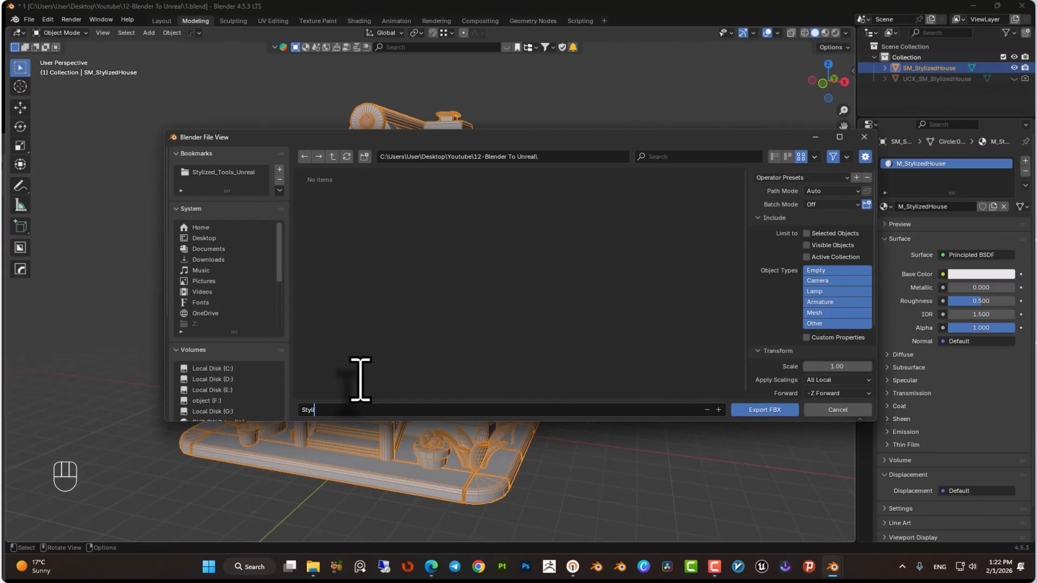
{"action": "type", "text": "zedHouse"}
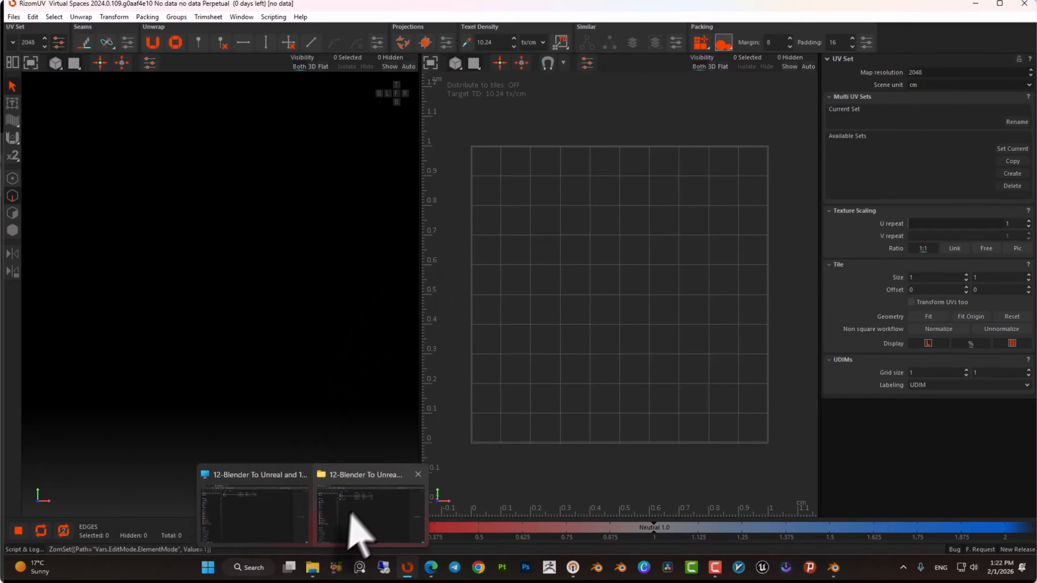
{"action": "left_click", "coordinate": [359, 531]}
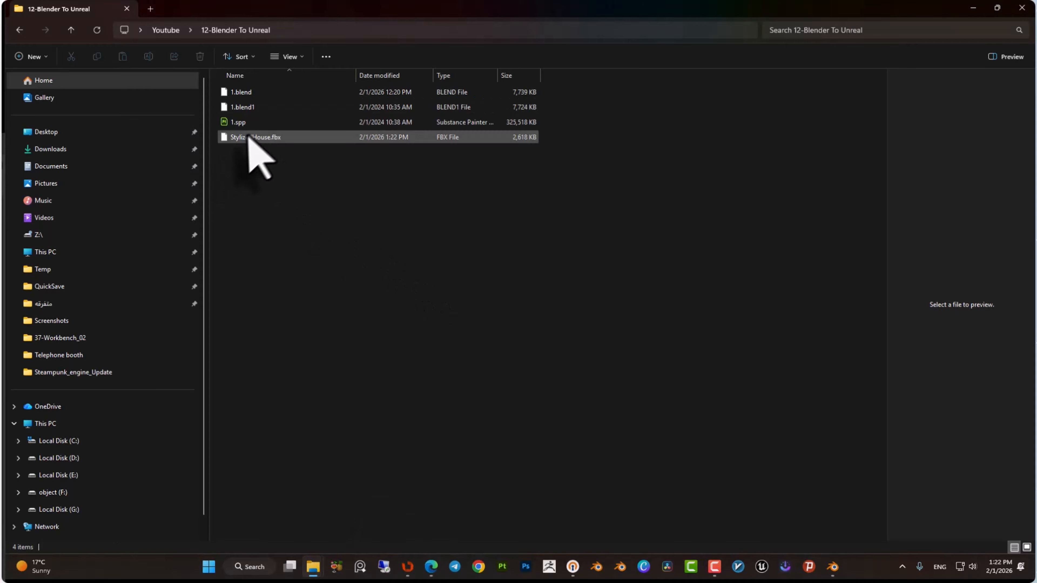
Load StylizedHouse.fbx into RizomUV and rename its existing UV set to UVChannel_01.
{"action": "left_click_drag", "start_coordinate": [249, 138], "coordinate": [216, 227]}
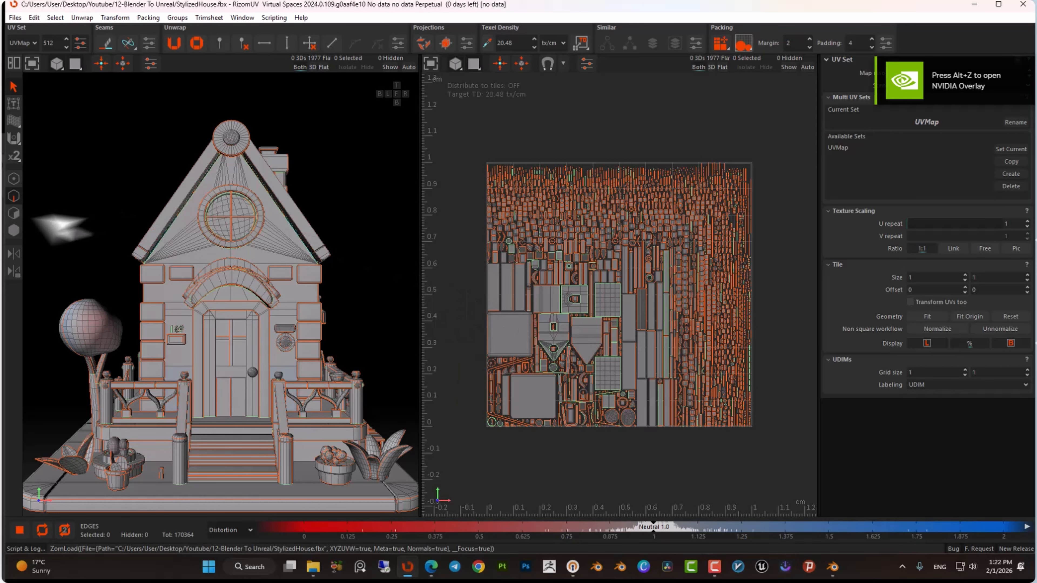
{"action": "left_click", "coordinate": [858, 147]}
{"action": "left_click", "coordinate": [1016, 122]}
{"action": "type", "text": "UVCh"}
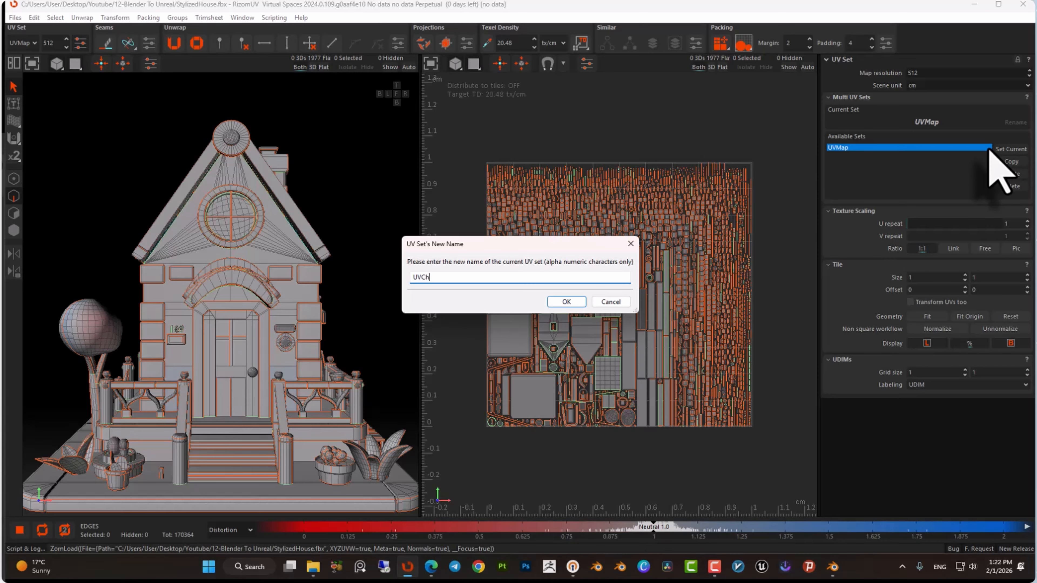
{"action": "type", "text": "annel_01"}
{"action": "key", "text": "Return"}
Create two new UV sets named UVChannel_02 and UVChannel_03.
{"action": "left_click", "coordinate": [1011, 173]}
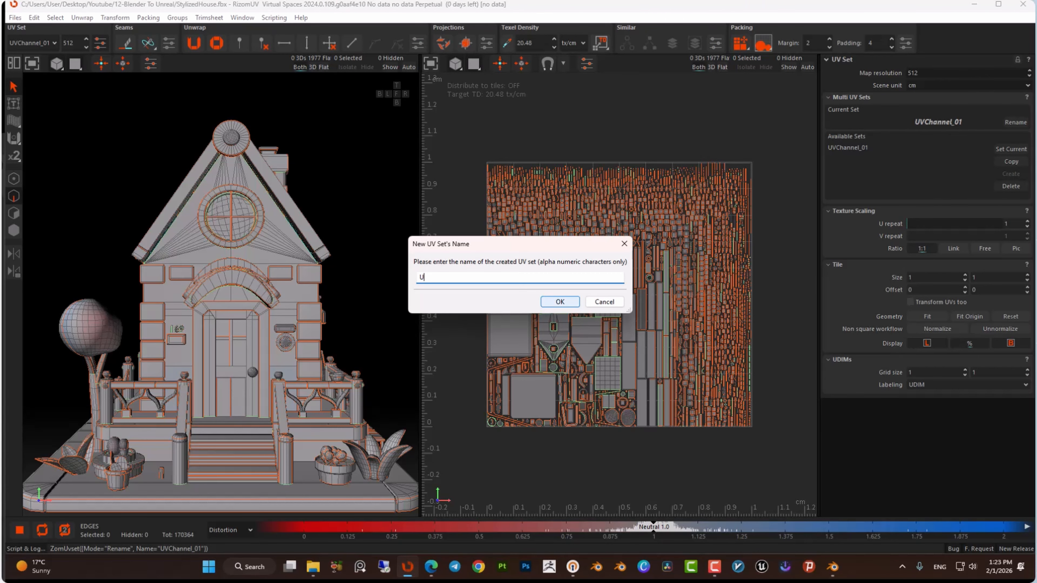
{"action": "type", "text": "UVChannel_02"}
{"action": "key", "text": "Return"}
{"action": "left_click", "coordinate": [1008, 174]}
{"action": "type", "text": "UVChan"}
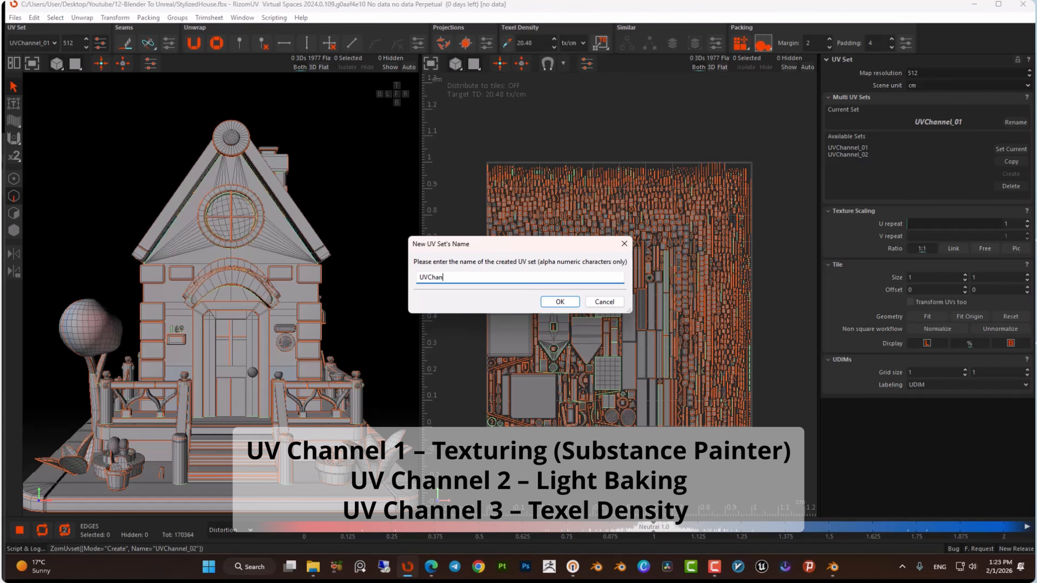
{"action": "type", "text": "nel_03"}
{"action": "key", "text": "Return"}
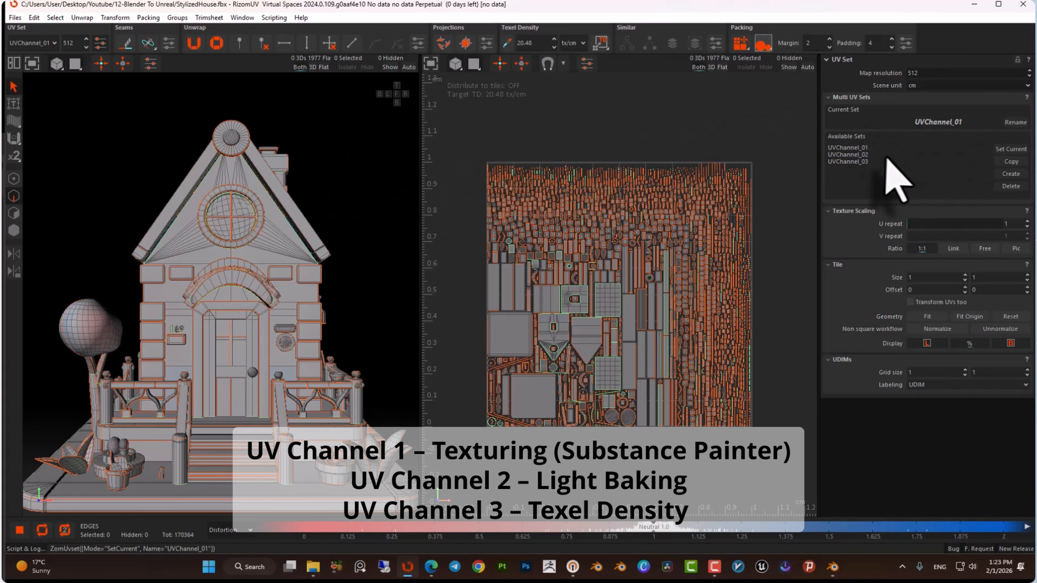
Make UVChannel_02 the current set and copy UVChannel_01's UVs into it.
{"action": "double_click", "coordinate": [873, 155]}
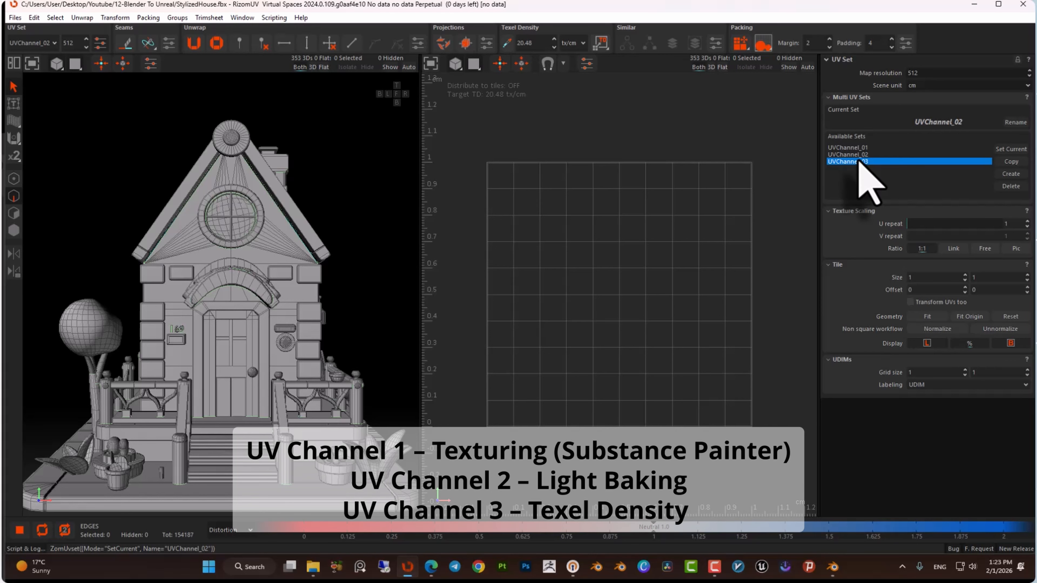
{"action": "double_click", "coordinate": [848, 154]}
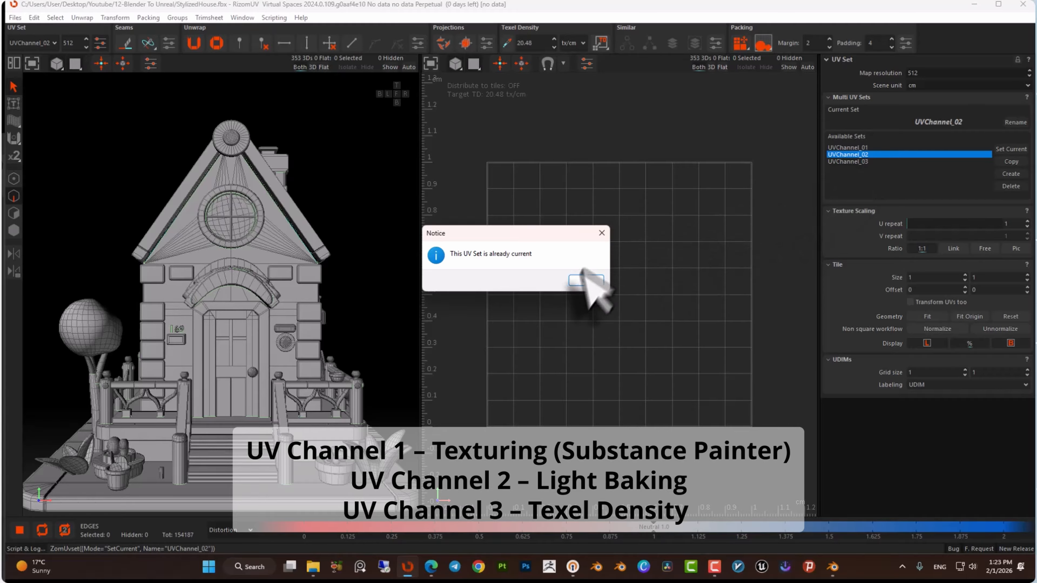
{"action": "left_click", "coordinate": [586, 280]}
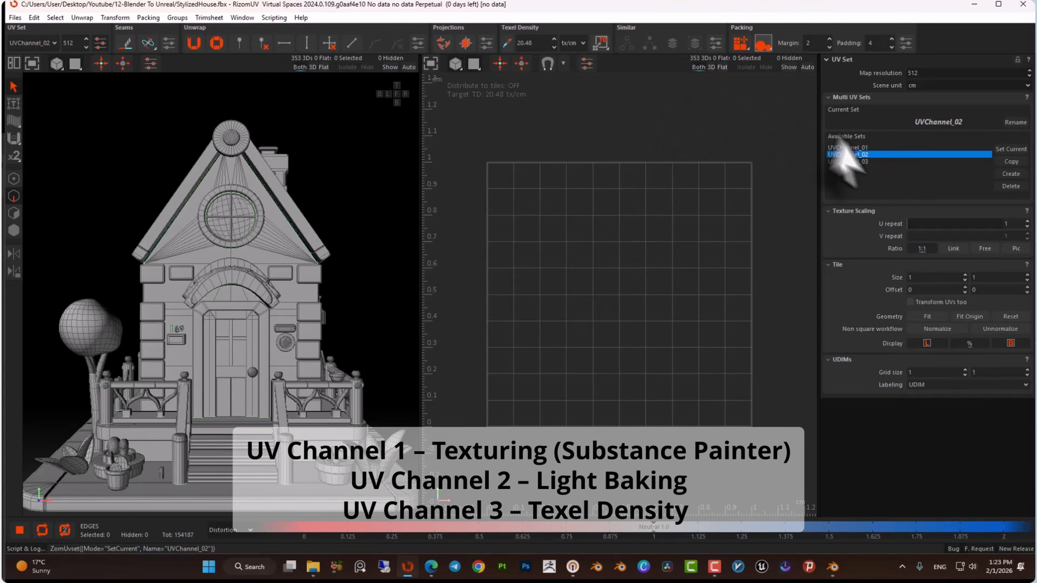
{"action": "left_click", "coordinate": [847, 148]}
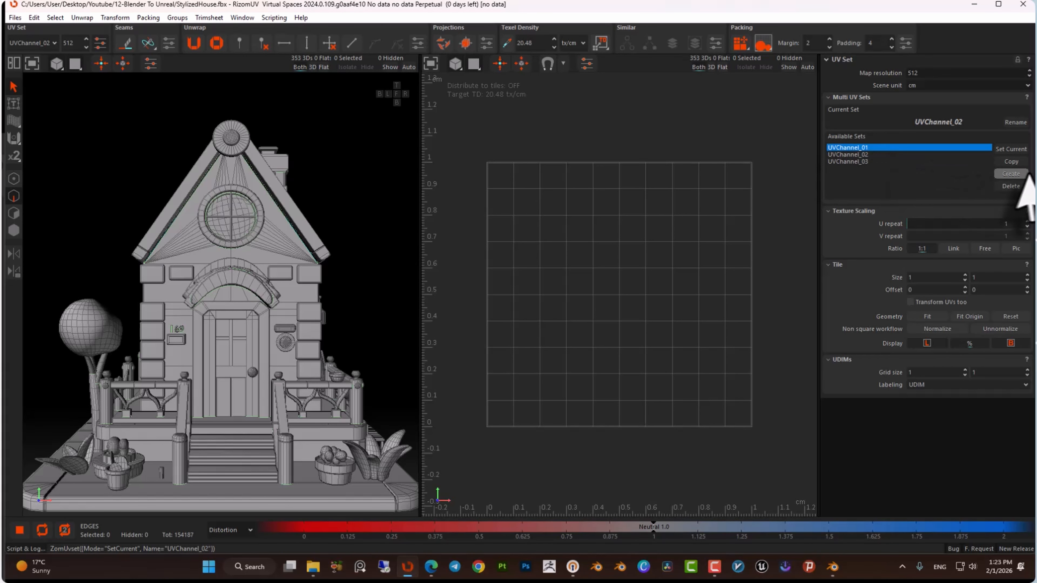
{"action": "left_click", "coordinate": [1011, 162]}
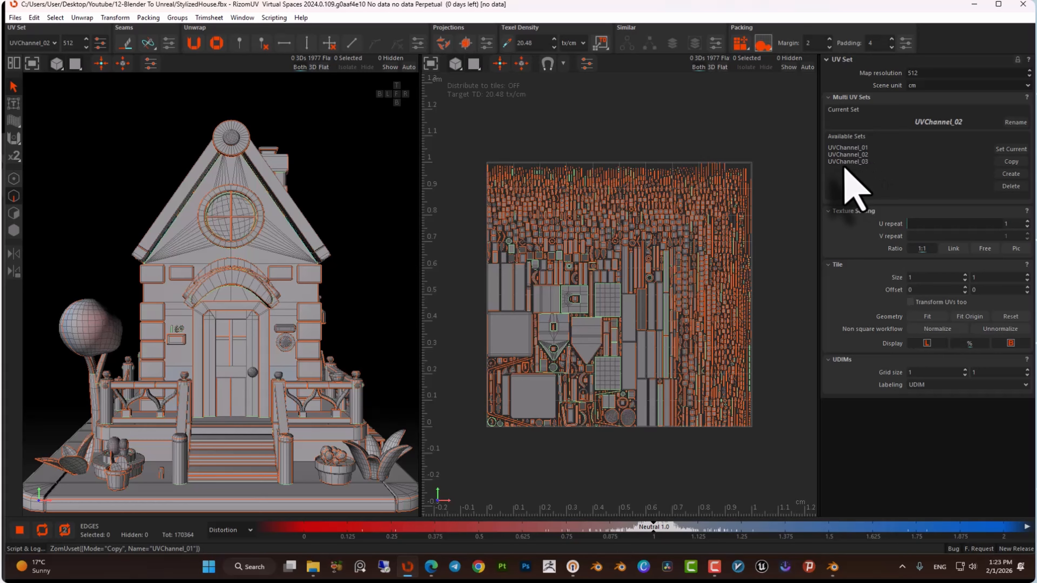
Copy UVChannel_01's UVs into UVChannel_03.
{"action": "double_click", "coordinate": [847, 162]}
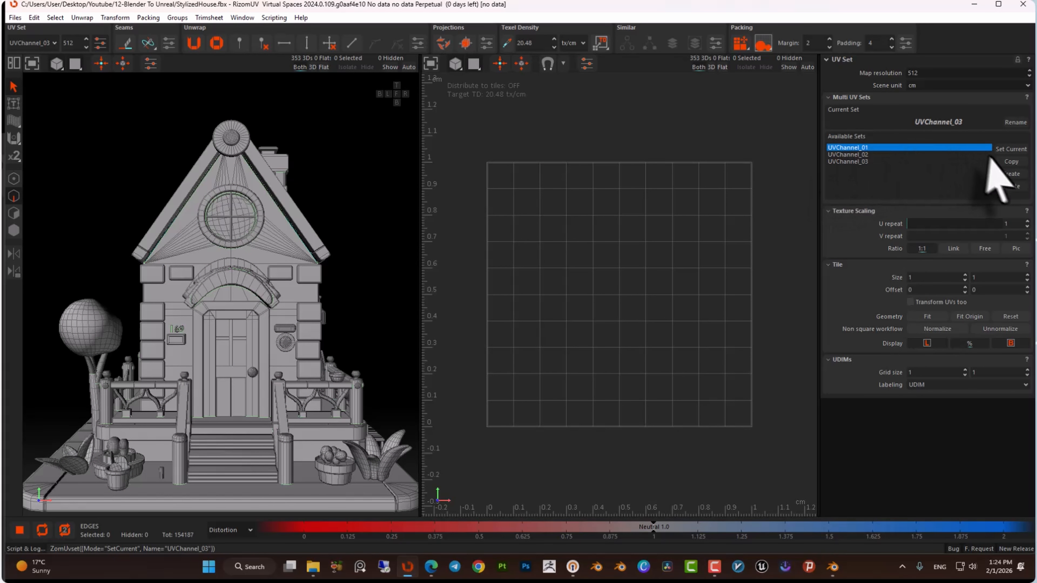
{"action": "left_click", "coordinate": [1008, 162]}
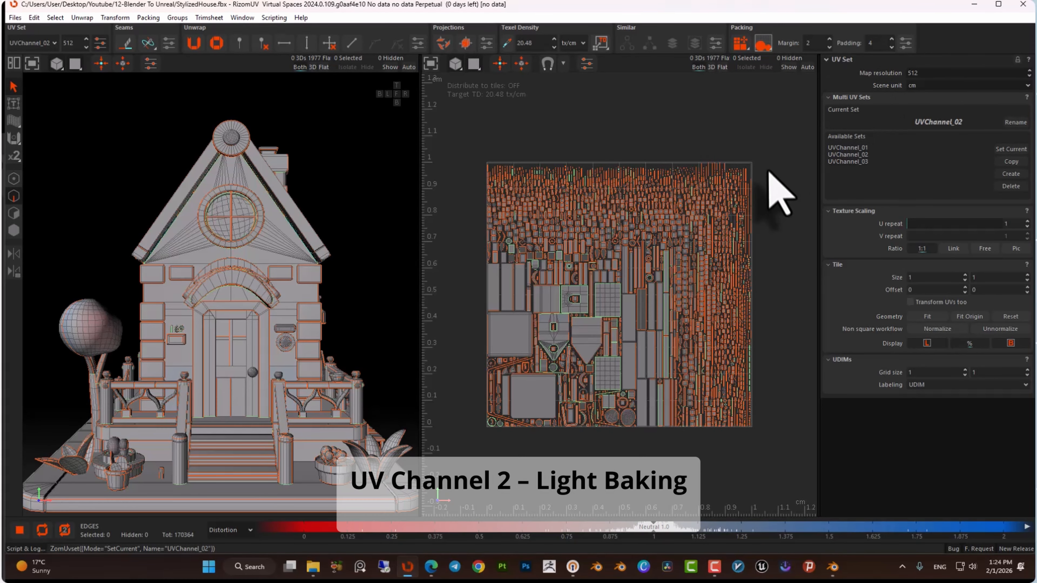
Open the packing settings and set margin to 8 and padding to 16.
{"action": "left_click", "coordinate": [906, 43]}
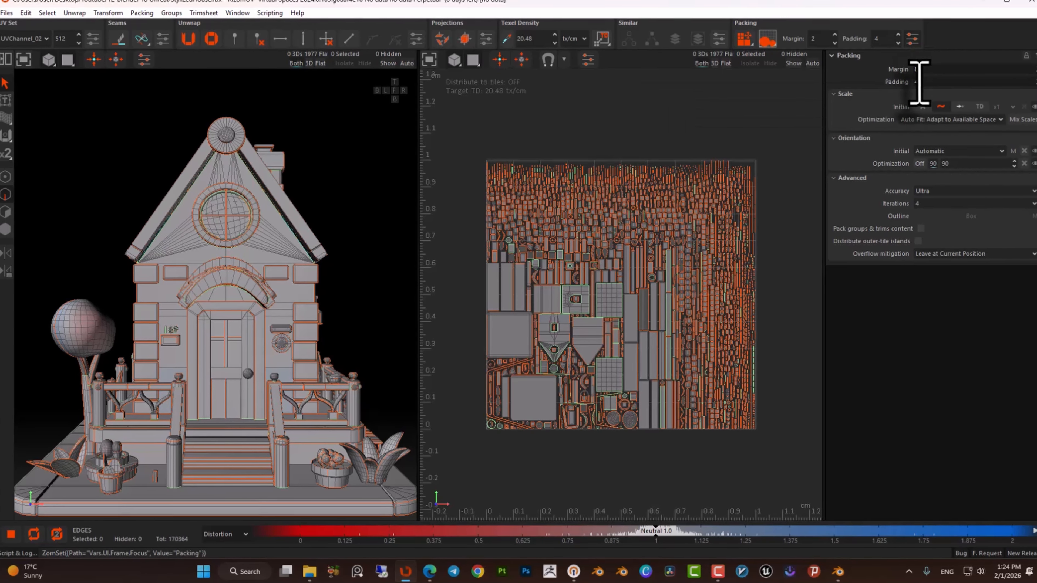
{"action": "double_click", "coordinate": [913, 85]}
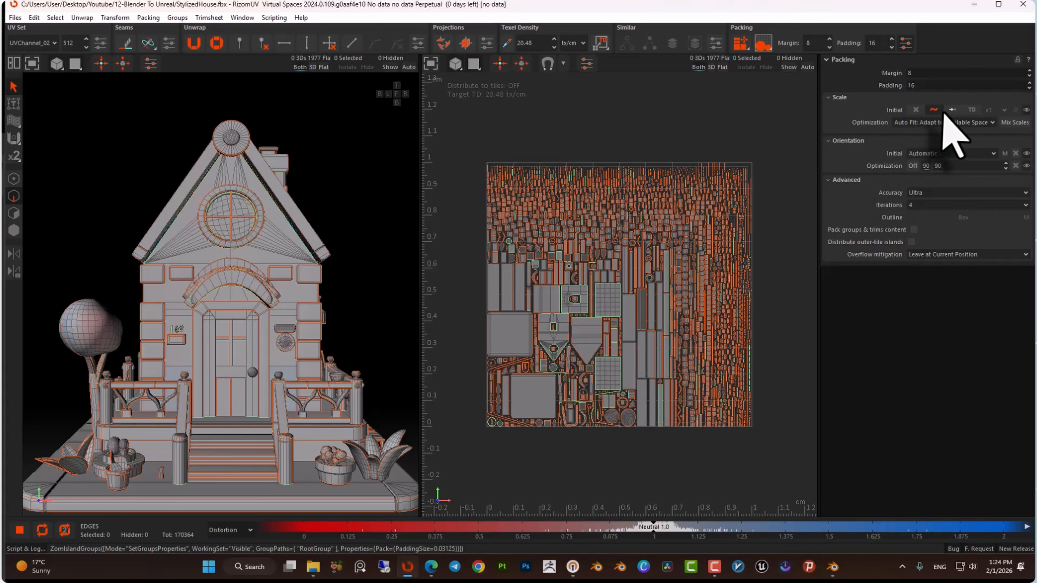
Select all UV islands of UVChannel_02 and pack them.
{"action": "left_click", "coordinate": [14, 230]}
{"action": "left_click_drag", "start_coordinate": [473, 135], "coordinate": [771, 447]}
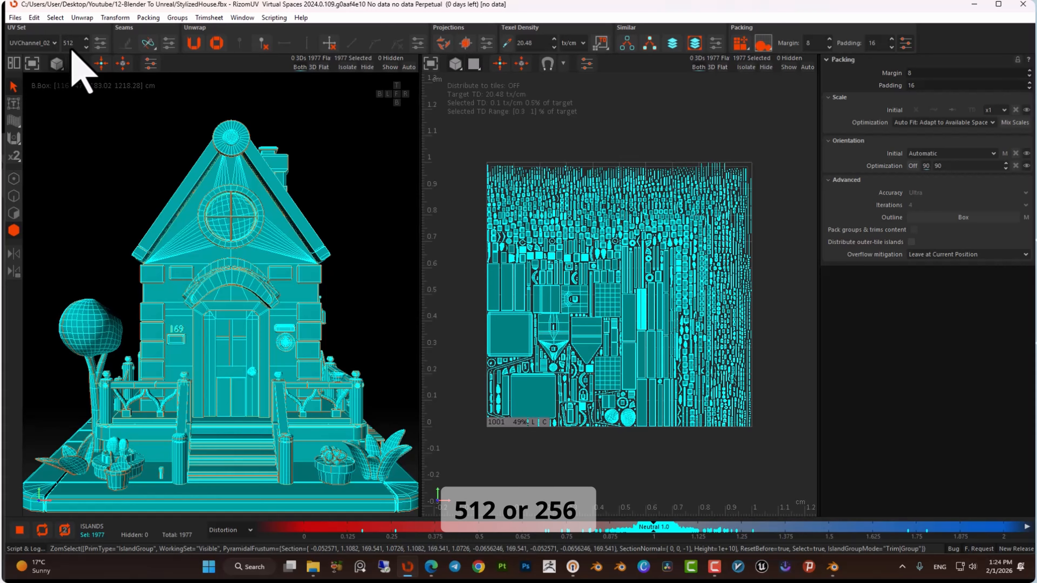
{"action": "key", "text": "p"}
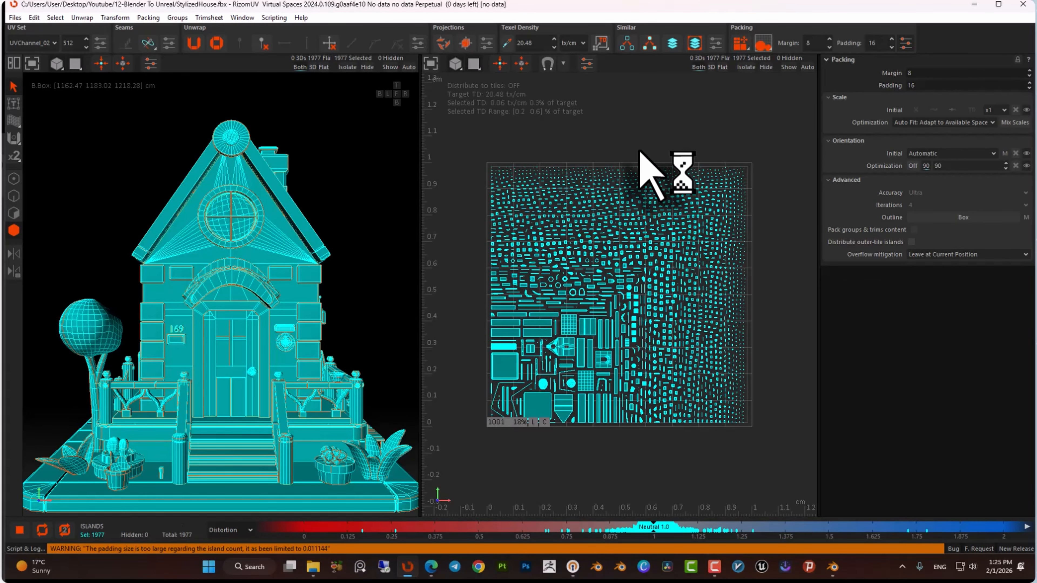
{"action": "left_click", "coordinate": [640, 151]}
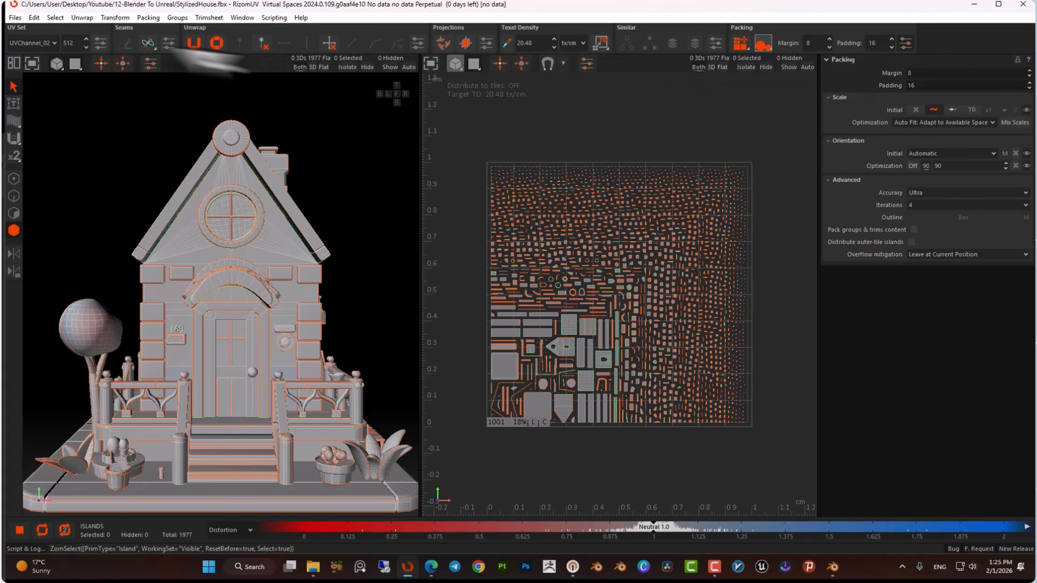
Set the map resolution to 2048 and make UVChannel_03 the current set.
{"action": "left_click", "coordinate": [99, 42]}
{"action": "double_click", "coordinate": [852, 162]}
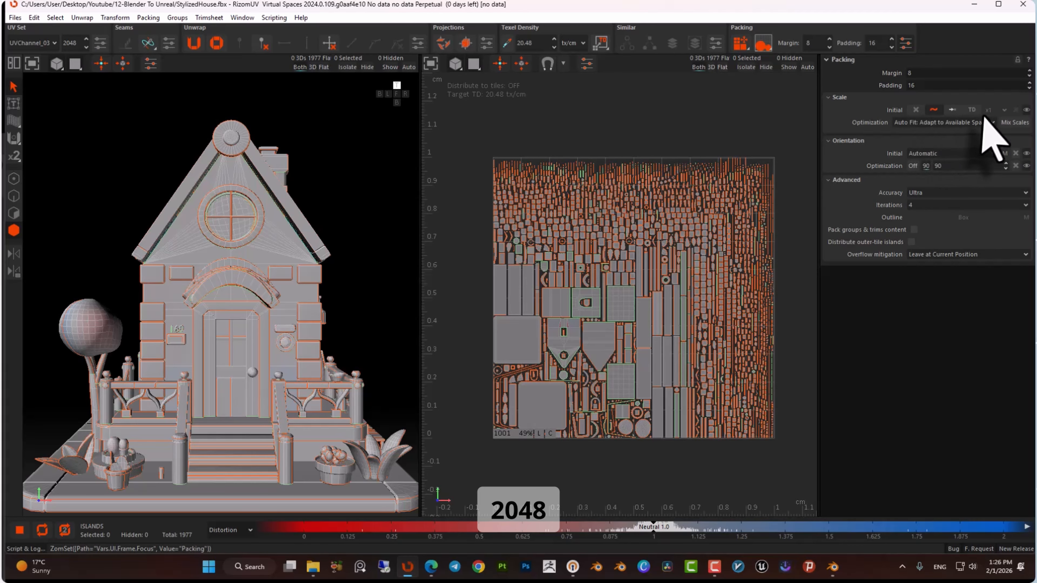
Set packing scale to texel density with the None: Keep Initial Scale optimization.
{"action": "left_click", "coordinate": [972, 109]}
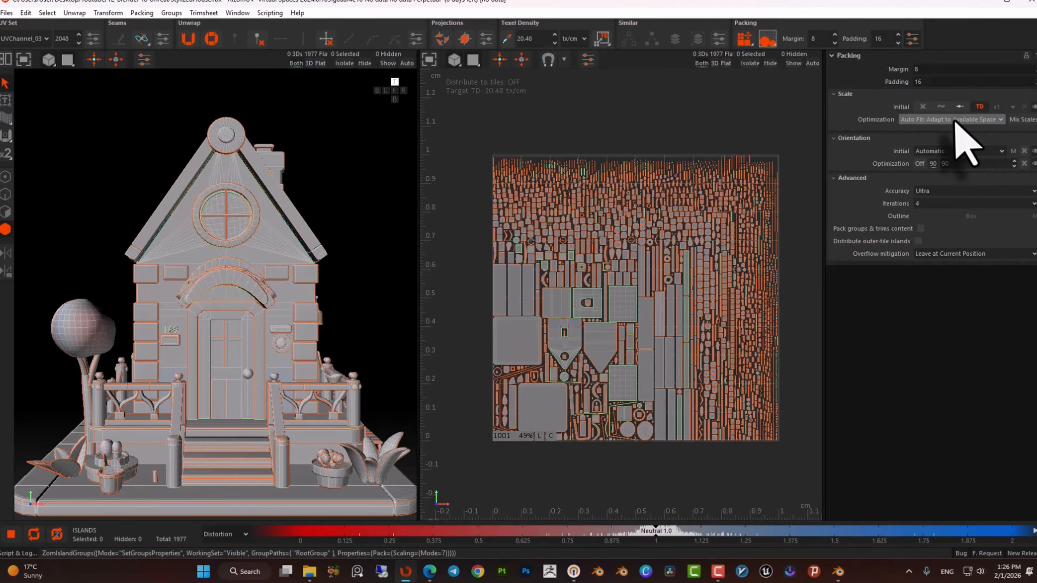
{"action": "left_click", "coordinate": [980, 122]}
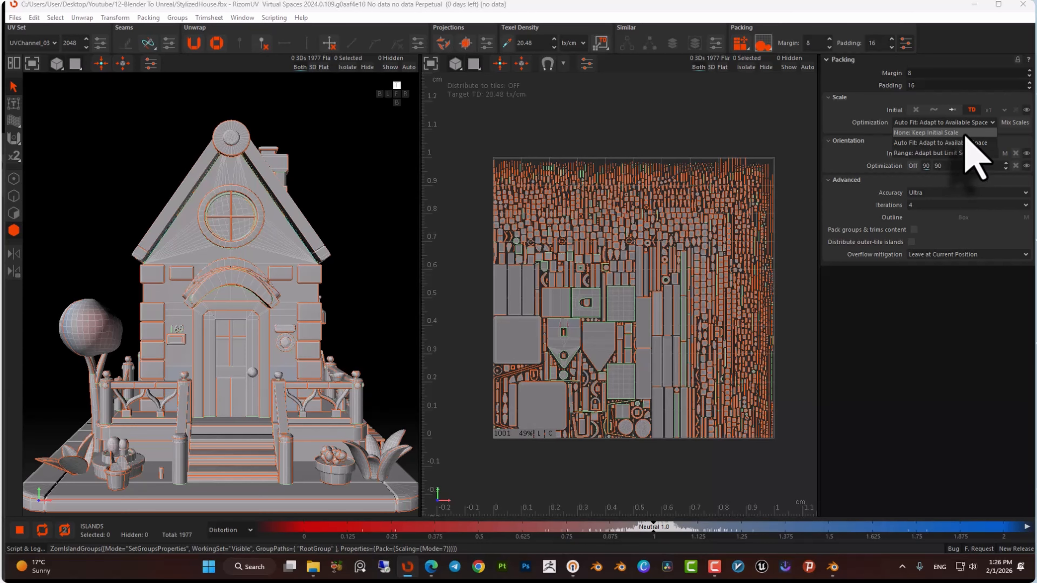
{"action": "left_click", "coordinate": [964, 133]}
Set the packing overflow mitigation to Put on Top & Right.
{"action": "left_click", "coordinate": [649, 316]}
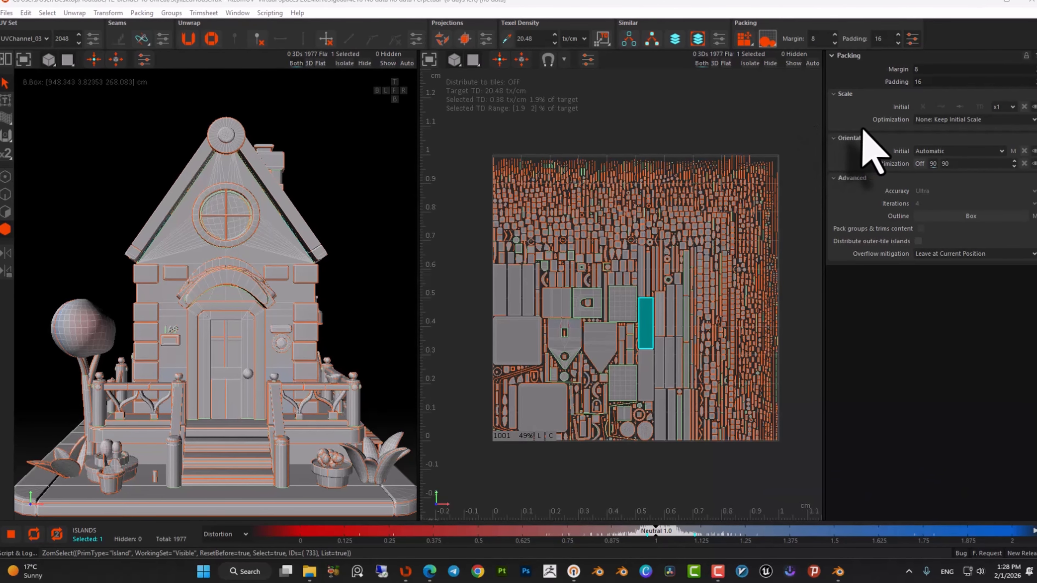
{"action": "left_click", "coordinate": [706, 141]}
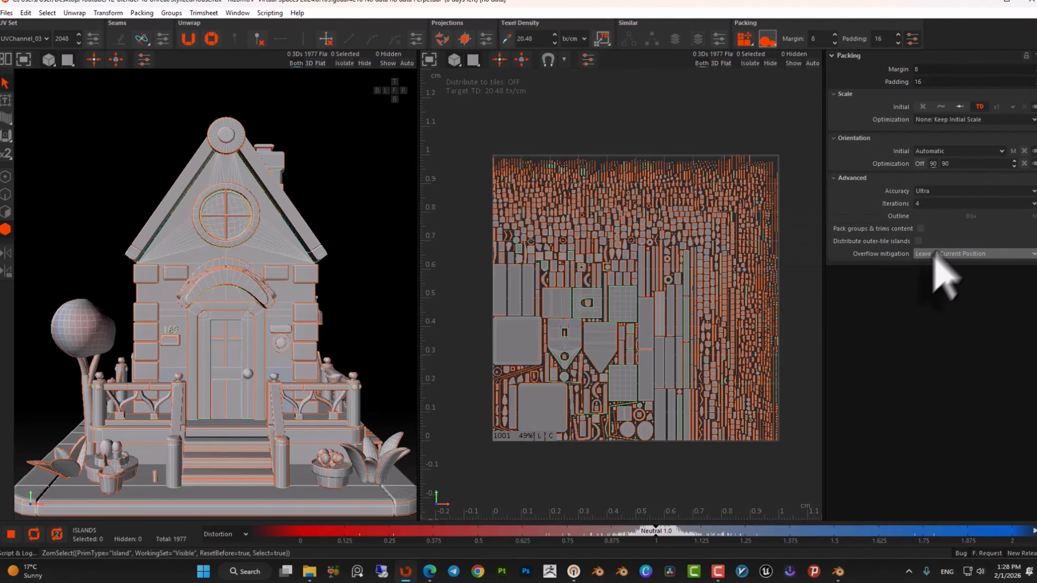
{"action": "left_click", "coordinate": [937, 254]}
{"action": "left_click", "coordinate": [944, 295]}
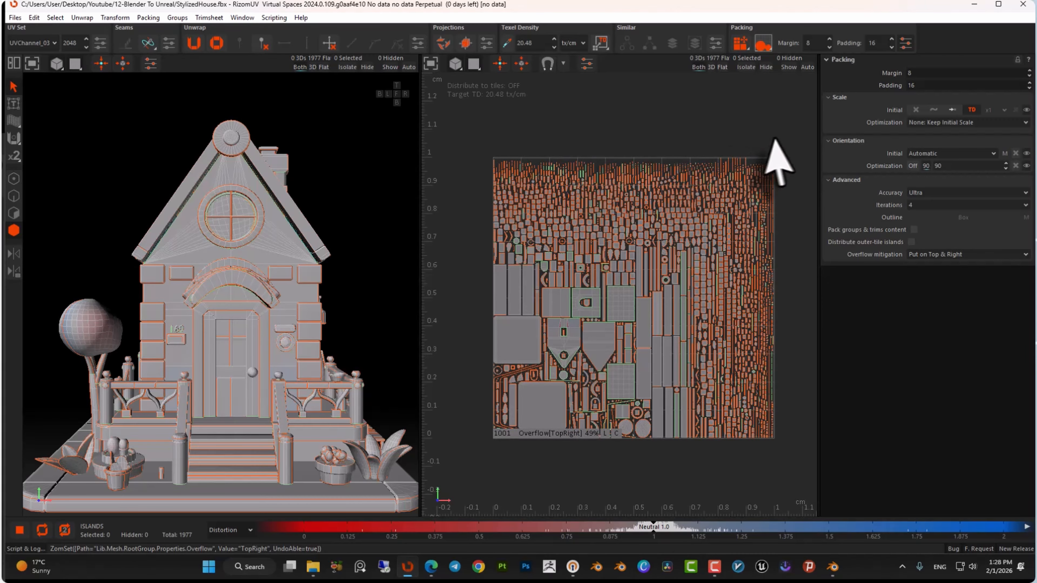
Select all UV islands of UVChannel_03 and pack them.
{"action": "left_click_drag", "start_coordinate": [785, 131], "coordinate": [481, 484]}
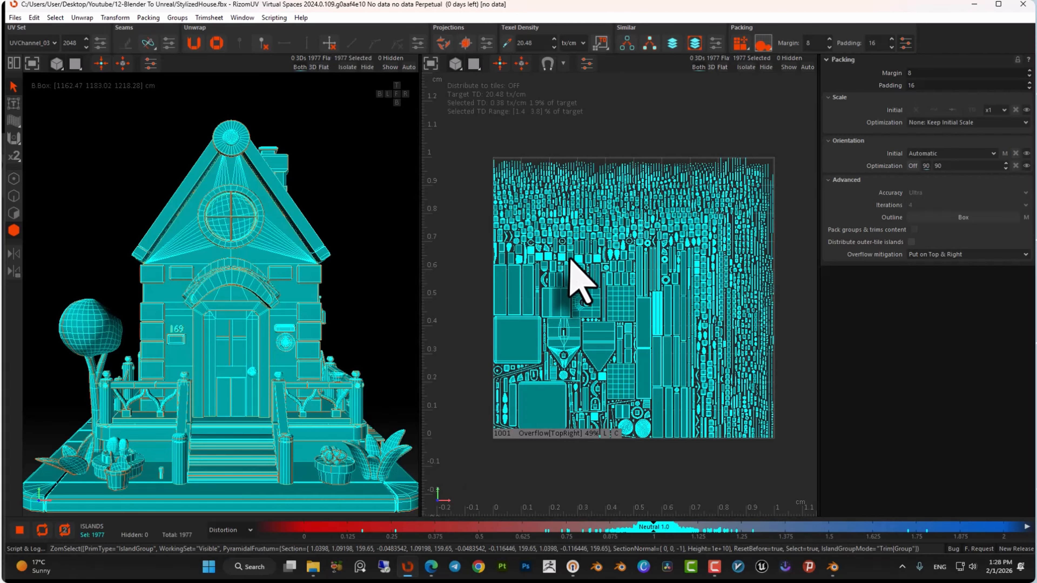
{"action": "key", "text": "p"}
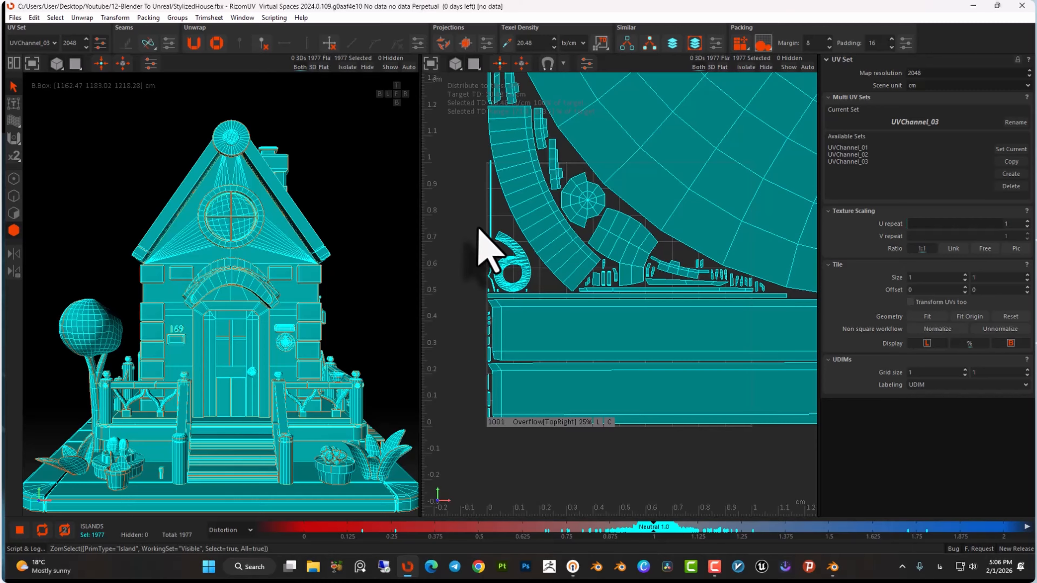
{"action": "left_click", "coordinate": [473, 221]}
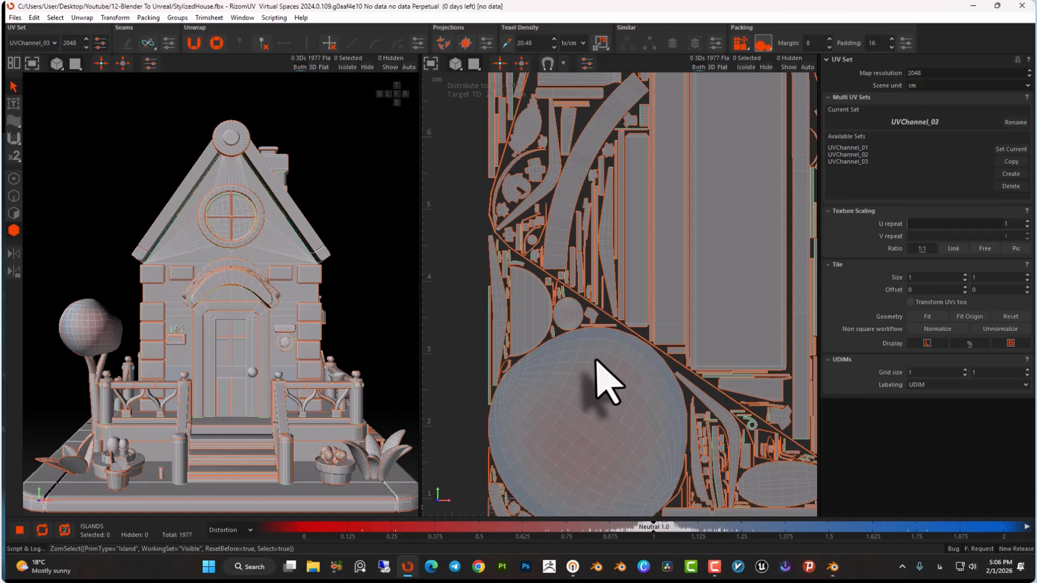
Select individual UV islands in UVChannel_03 to inspect their texel density and review the packed layout.
{"action": "left_click", "coordinate": [595, 360]}
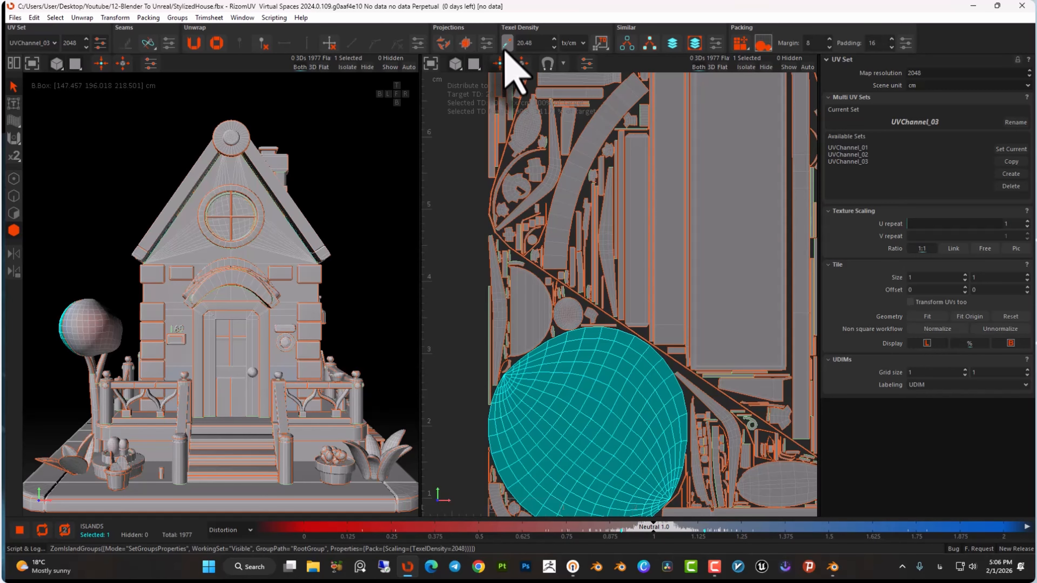
{"action": "left_click", "coordinate": [670, 220]}
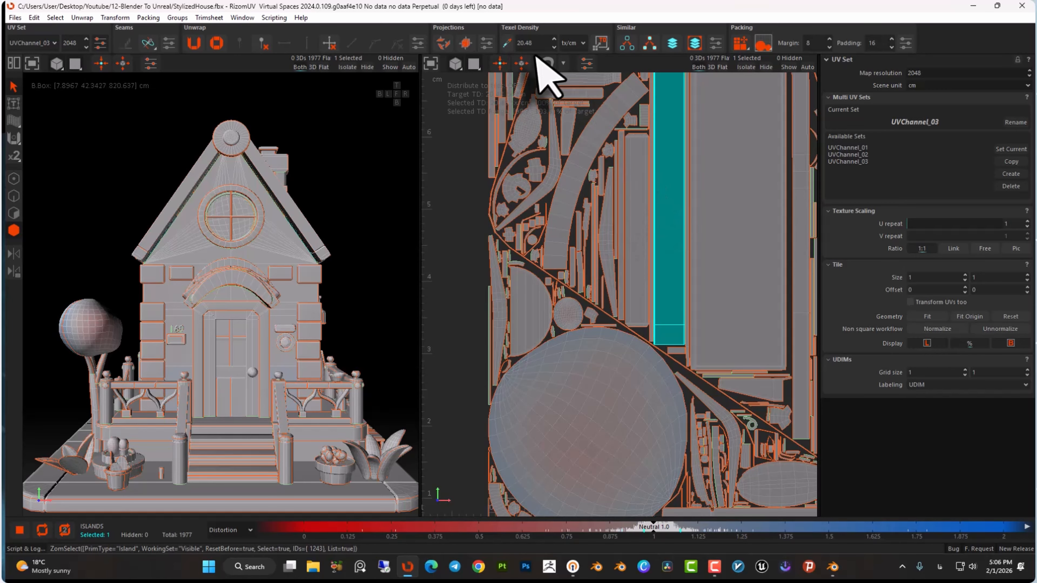
{"action": "left_click", "coordinate": [508, 47]}
{"action": "scroll", "coordinate": [579, 371], "scroll_direction": "down", "scroll_amount": 8}
{"action": "scroll", "coordinate": [651, 293], "scroll_direction": "up", "scroll_amount": 2}
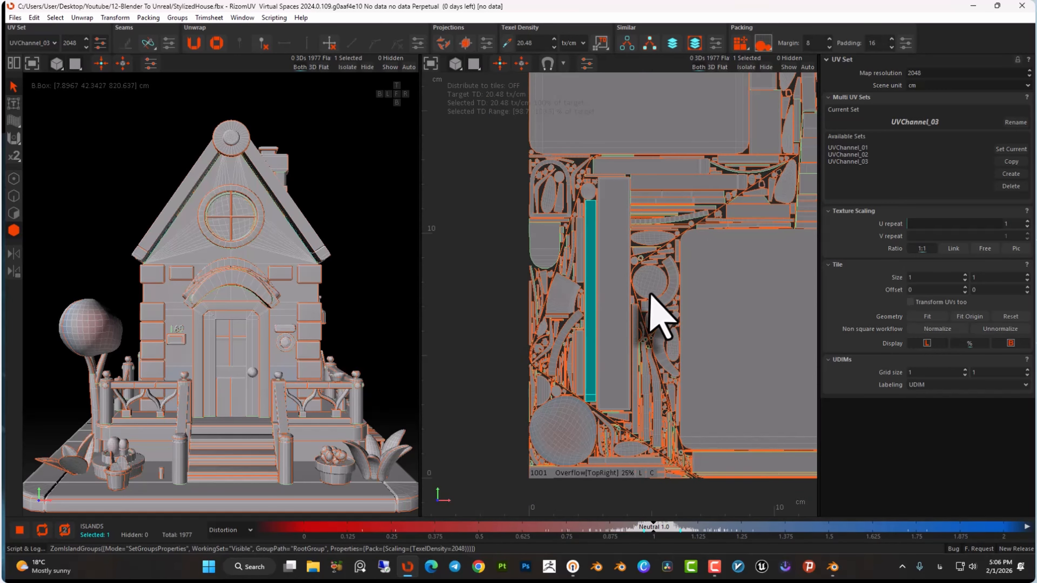
{"action": "middle_click_drag", "start_coordinate": [650, 293], "coordinate": [590, 267]}
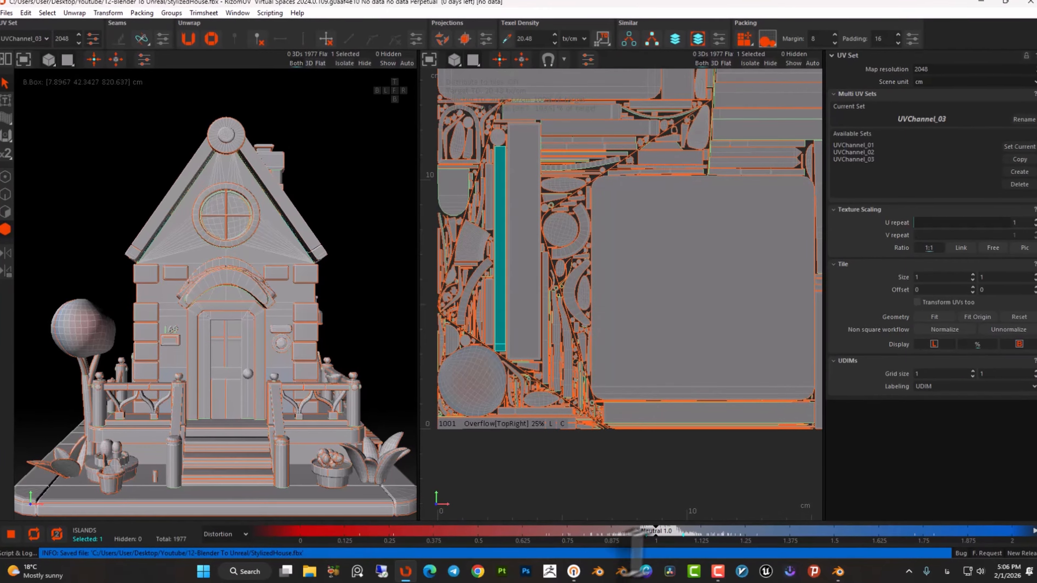
Switch to Blender and delete the existing house mesh from the scene.
{"action": "left_click", "coordinate": [829, 568]}
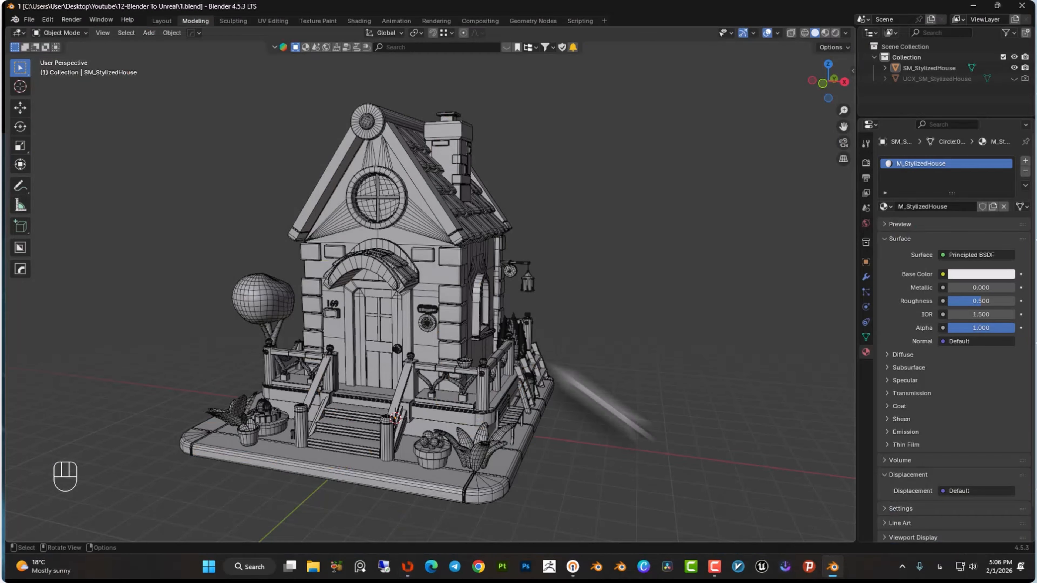
{"action": "left_click", "coordinate": [457, 273]}
{"action": "middle_click_drag", "start_coordinate": [456, 274], "coordinate": [479, 283]}
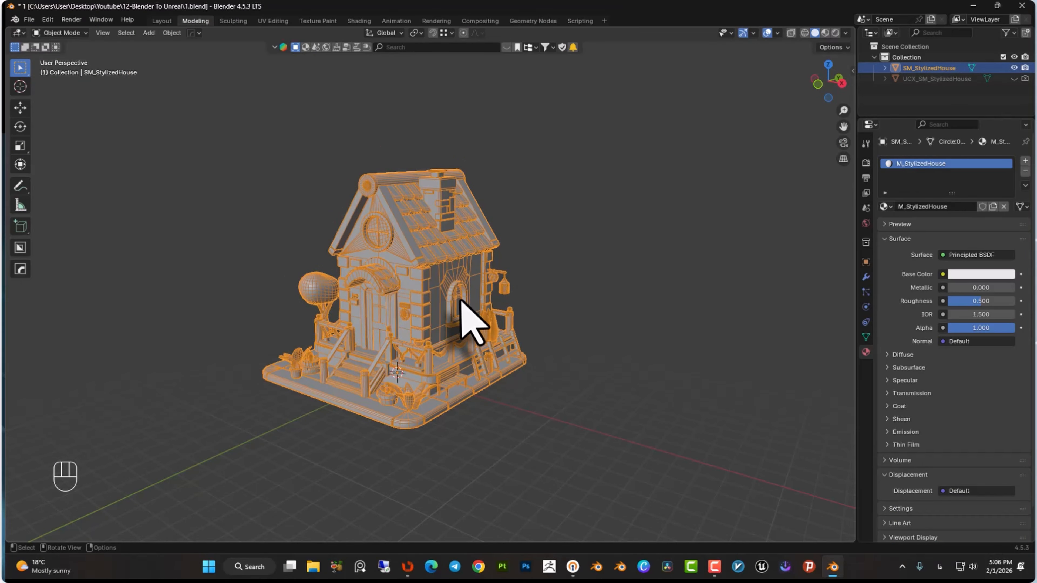
{"action": "key", "text": "Delete"}
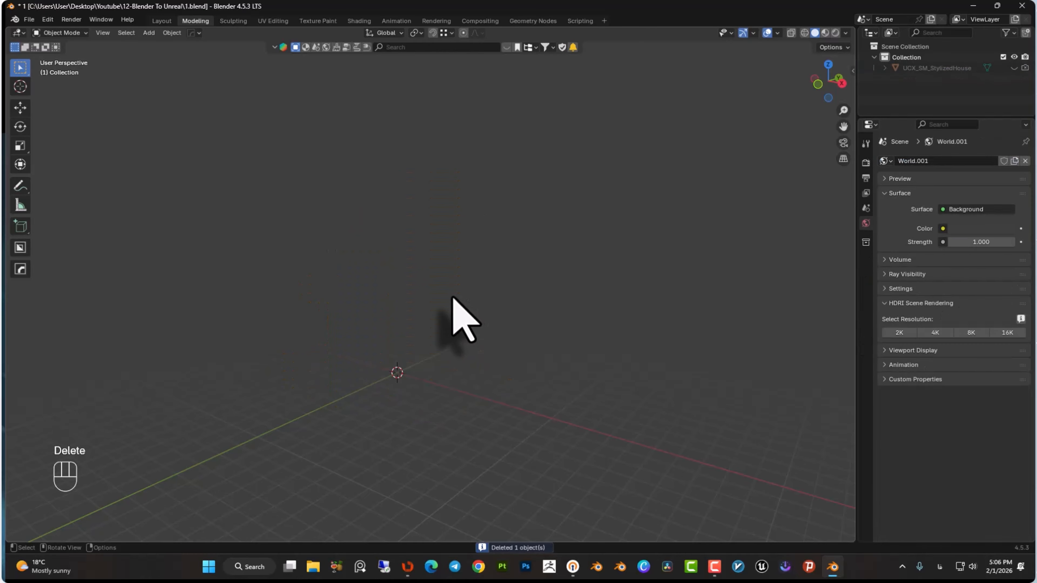
{"action": "key", "text": "ctrl+z"}
{"action": "key", "text": "Delete"}
Import StylizedHouse.fbx from the 12-Blender To Unreal folder into Blender.
{"action": "left_click", "coordinate": [312, 567]}
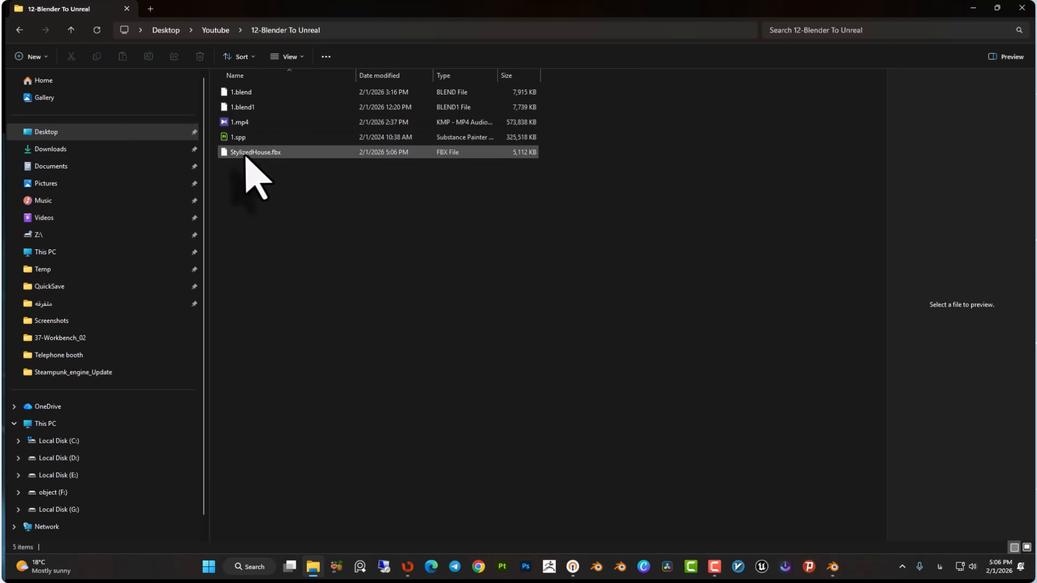
{"action": "left_click_drag", "start_coordinate": [250, 174], "coordinate": [427, 301]}
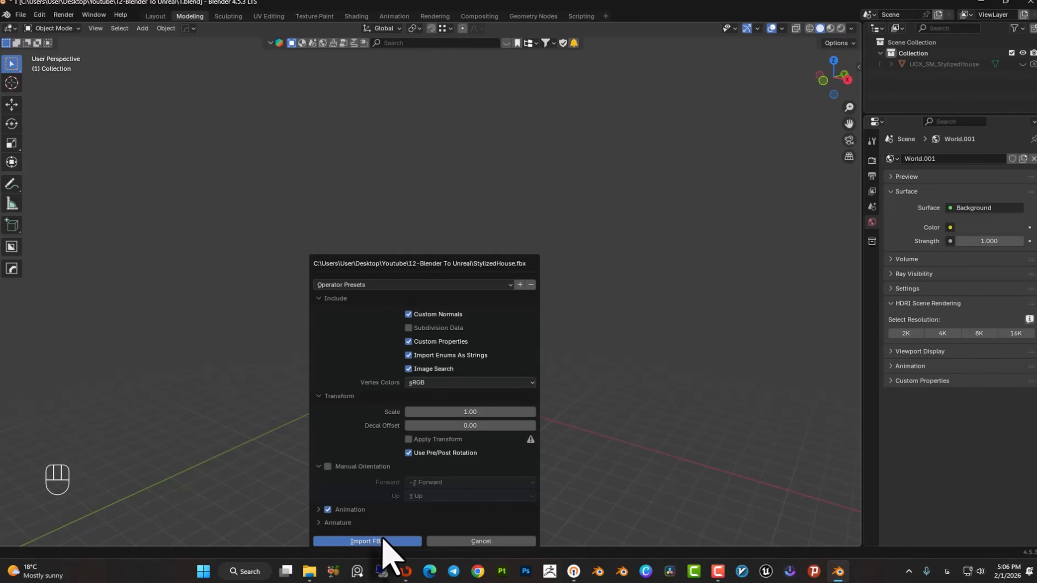
{"action": "left_click", "coordinate": [372, 536]}
Rename the imported house material to M_StylizedHouse.
{"action": "left_click", "coordinate": [866, 352]}
{"action": "double_click", "coordinate": [963, 164]}
{"action": "left_click_drag", "start_coordinate": [963, 164], "coordinate": [945, 163]}
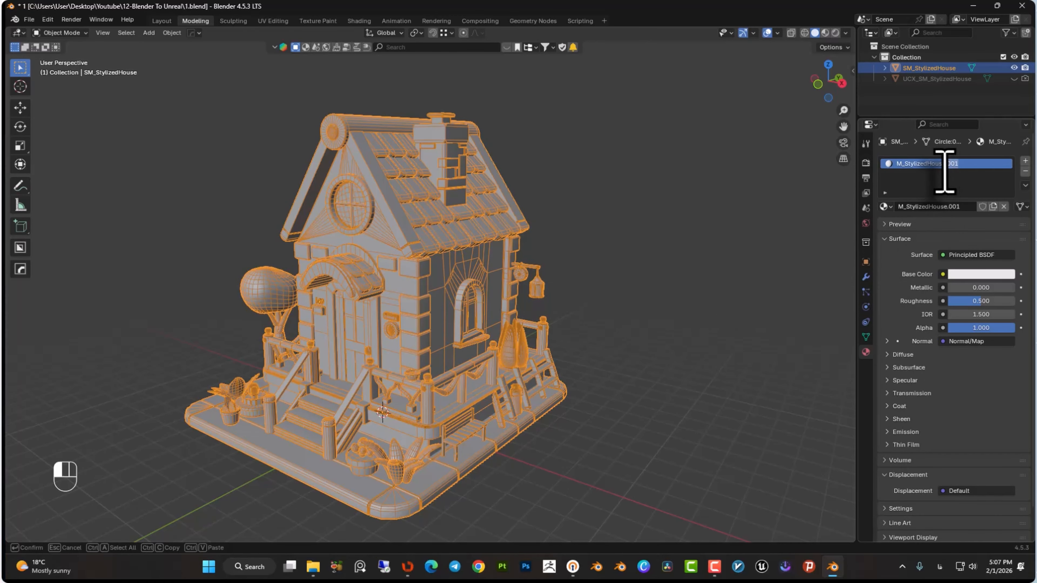
Make the UCX_SM_StylizedHouse collision object visible in the viewport.
{"action": "left_click", "coordinate": [1014, 79]}
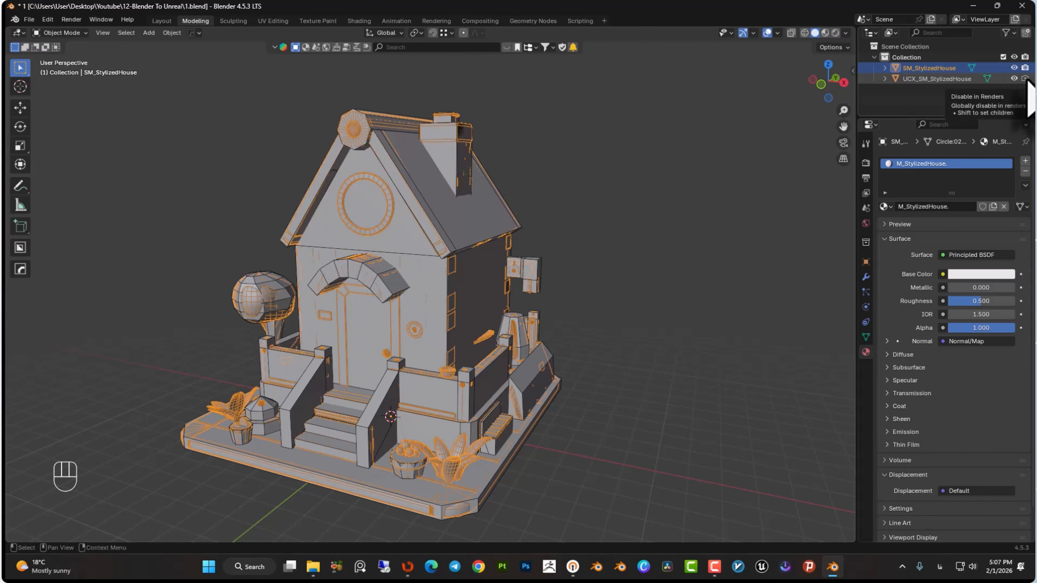
{"action": "left_click", "coordinate": [1014, 78]}
{"action": "left_click", "coordinate": [1014, 78]}
Select both objects and export them as SM_StylizedHouse.fbx into the 12-Blender To Unreal folder.
{"action": "key", "text": "a"}
{"action": "left_click", "coordinate": [29, 19]}
{"action": "mouse_move", "coordinate": [58, 183]}
{"action": "left_click", "coordinate": [175, 280]}
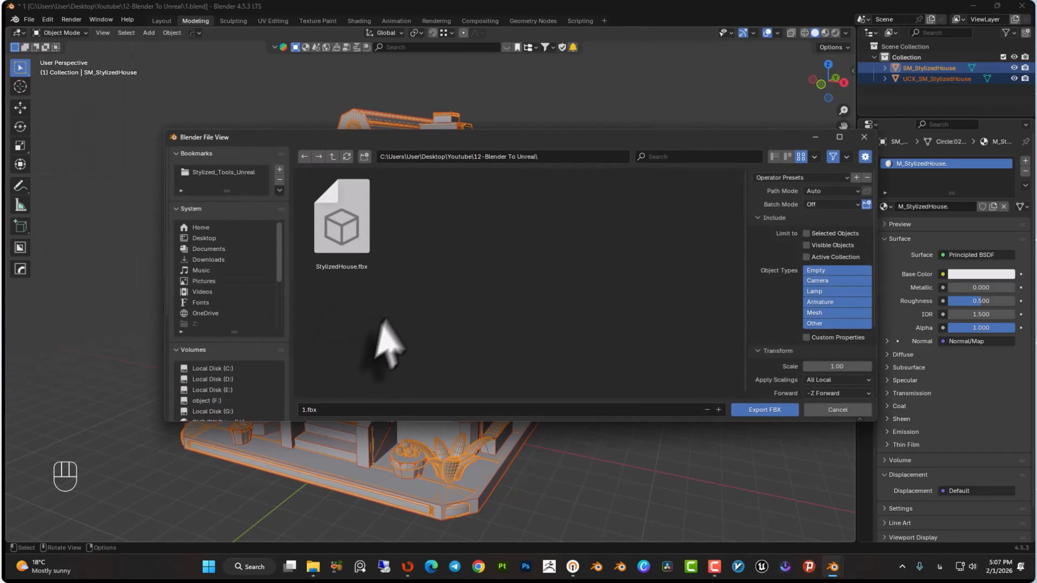
{"action": "left_click", "coordinate": [323, 410]}
{"action": "type", "text": "ئ"}
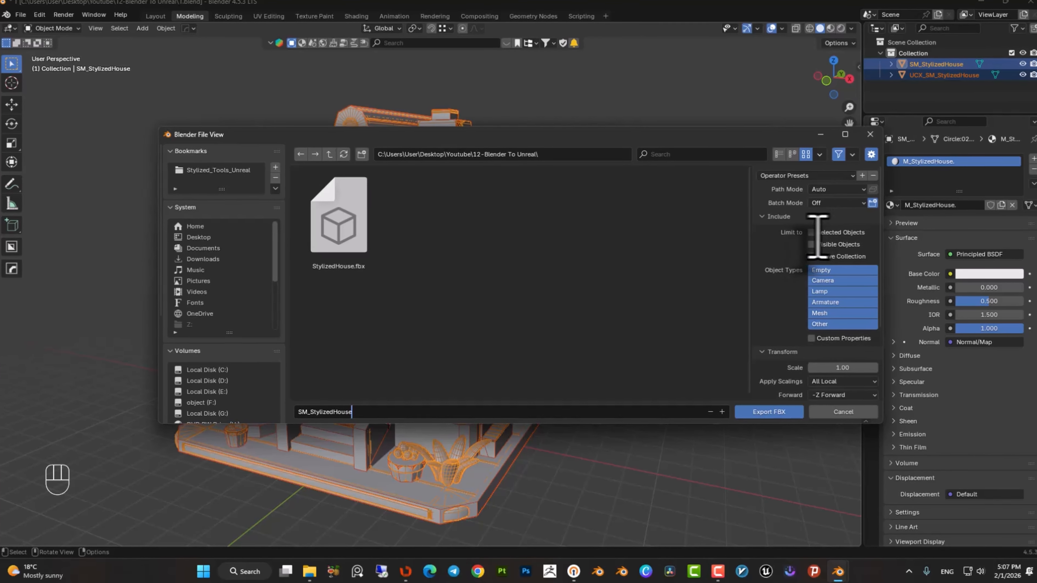
{"action": "key", "text": "Return"}
{"action": "scroll", "coordinate": [793, 266], "scroll_direction": "down", "scroll_amount": 5}
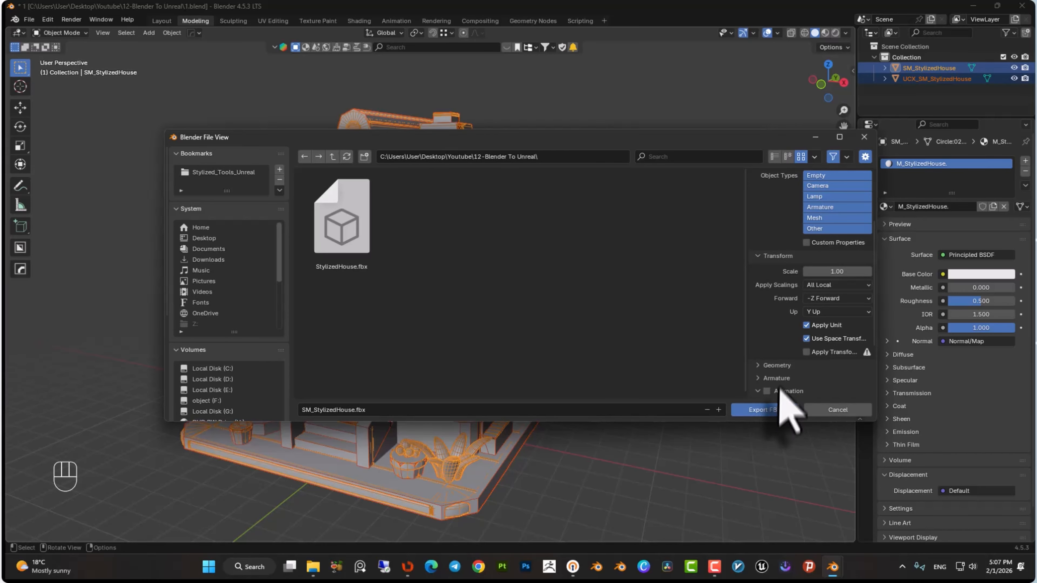
{"action": "left_click", "coordinate": [760, 409]}
Switch to Substance Painter and inspect the textured house from several angles.
{"action": "middle_click_drag", "start_coordinate": [608, 208], "coordinate": [583, 259]}
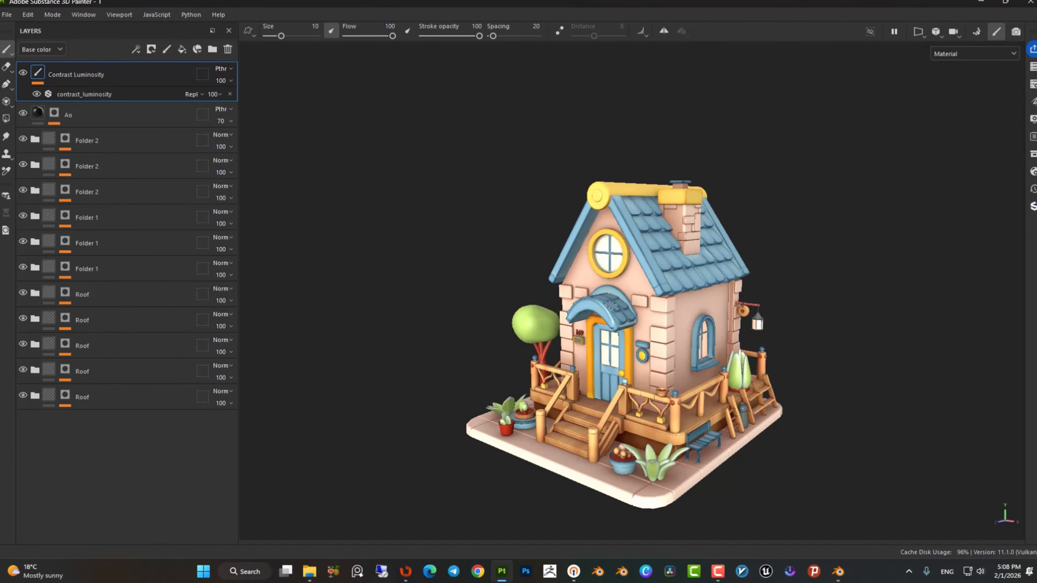
{"action": "middle_click_drag", "start_coordinate": [612, 304], "coordinate": [577, 286], "text": "alt"}
{"action": "left_click_drag", "start_coordinate": [600, 285], "coordinate": [608, 282], "text": "alt"}
{"action": "scroll", "coordinate": [608, 302], "scroll_direction": "up", "scroll_amount": 2}
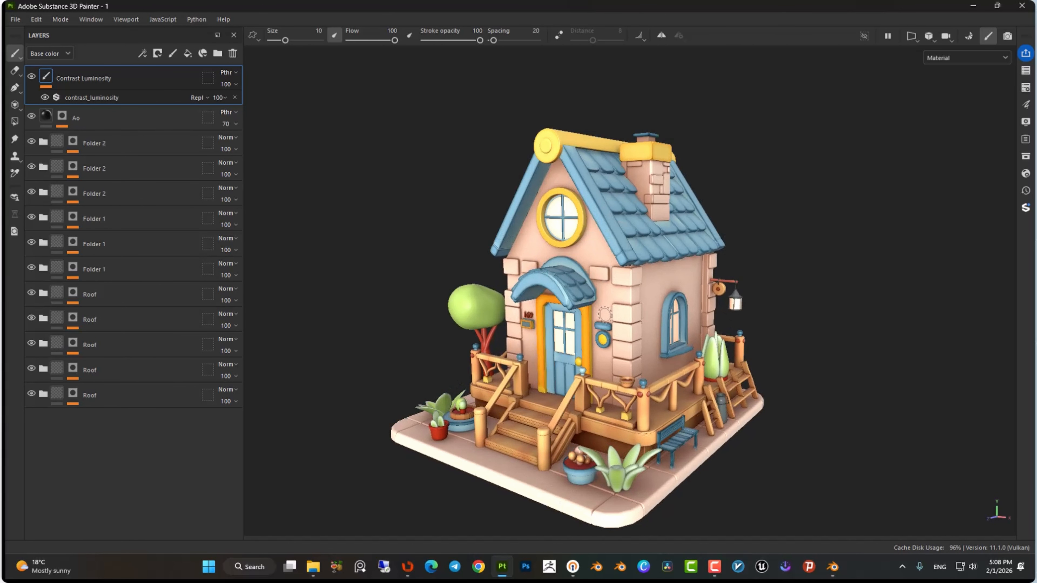
{"action": "middle_click_drag", "start_coordinate": [680, 347], "coordinate": [690, 325], "text": "alt"}
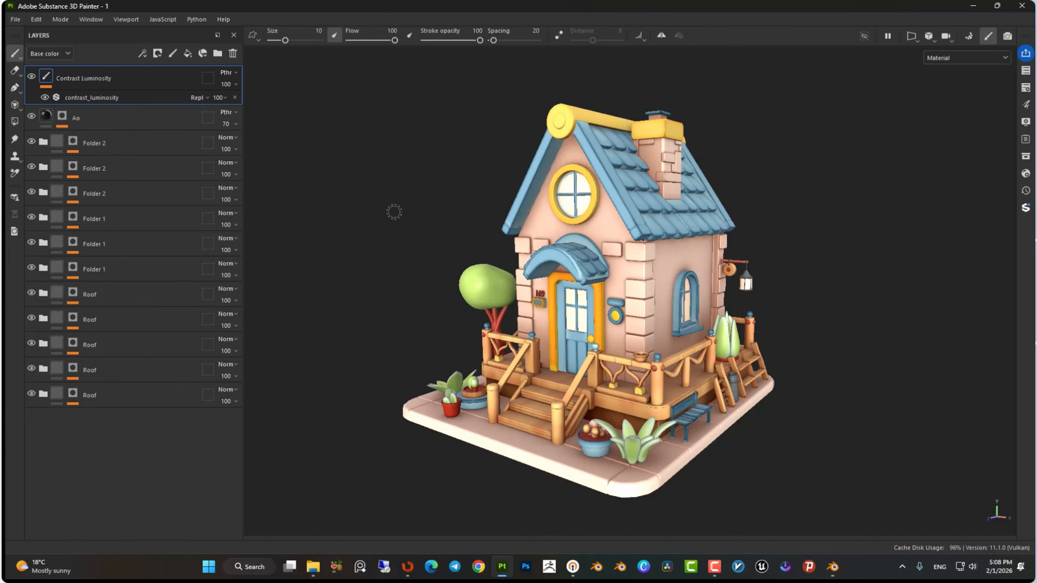
{"action": "left_click", "coordinate": [1026, 70]}
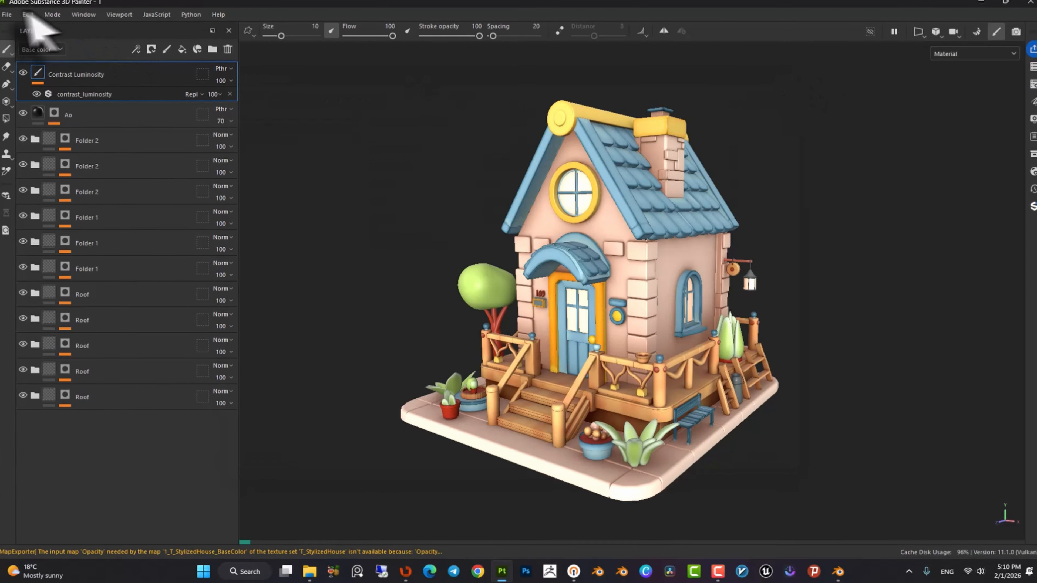
Open Export Textures and set the output directory to the Unreal2K folder.
{"action": "left_click", "coordinate": [15, 20]}
{"action": "left_click", "coordinate": [49, 175]}
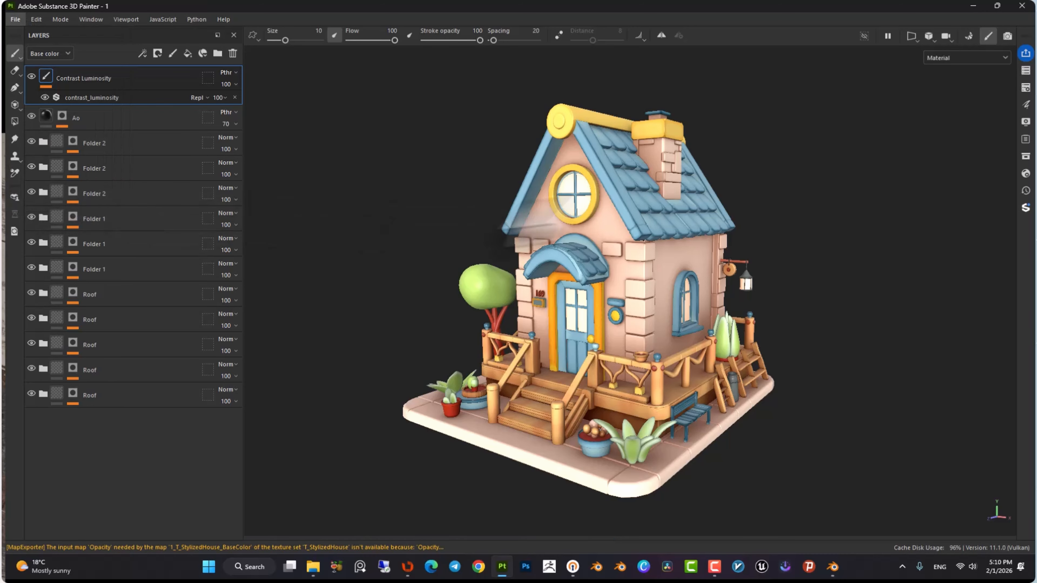
{"action": "left_click", "coordinate": [604, 142]}
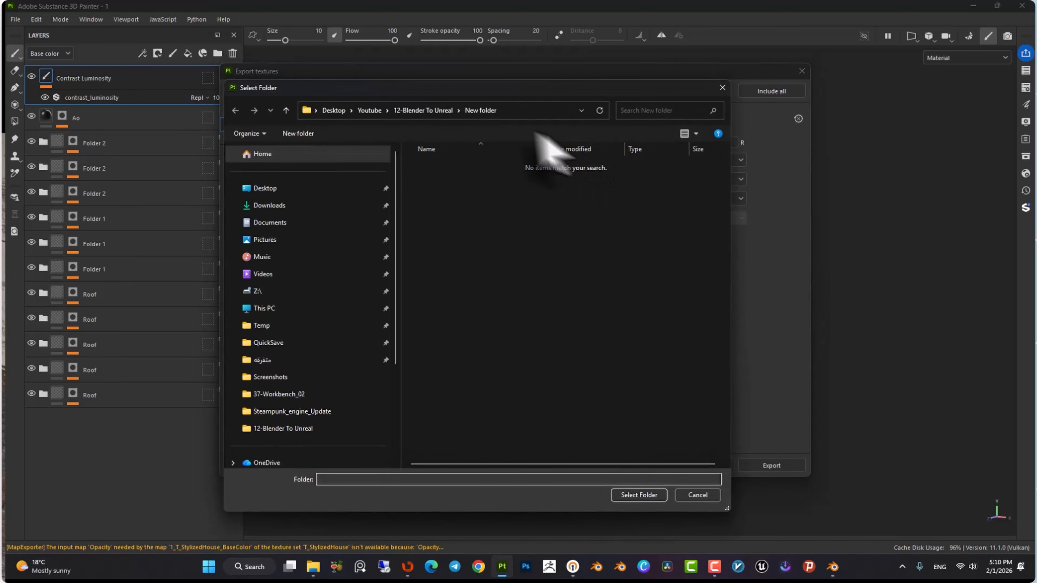
{"action": "left_click", "coordinate": [413, 116]}
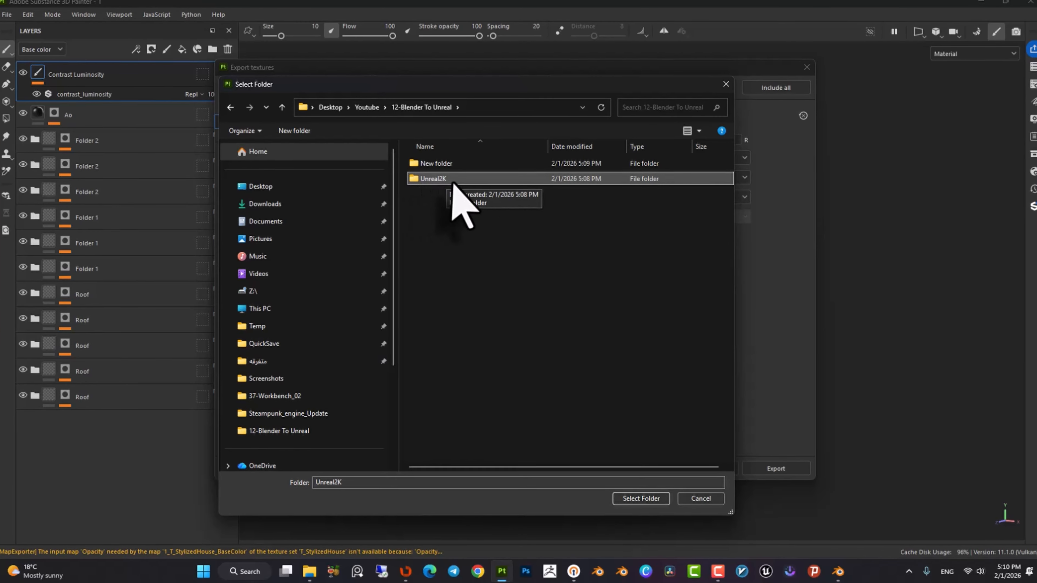
{"action": "right_click", "coordinate": [470, 247]}
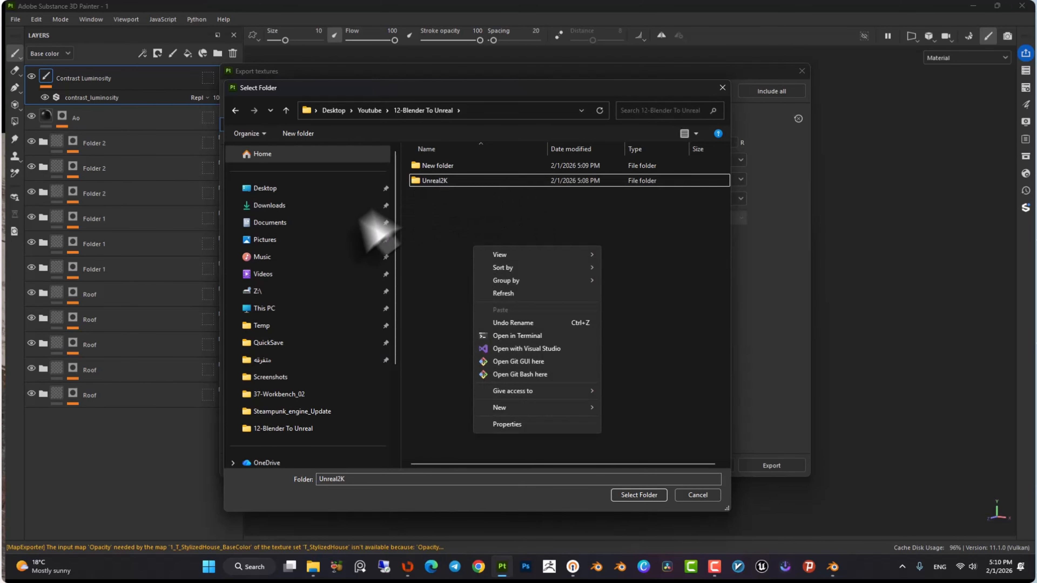
{"action": "left_click", "coordinate": [456, 238]}
{"action": "left_click", "coordinate": [466, 182]}
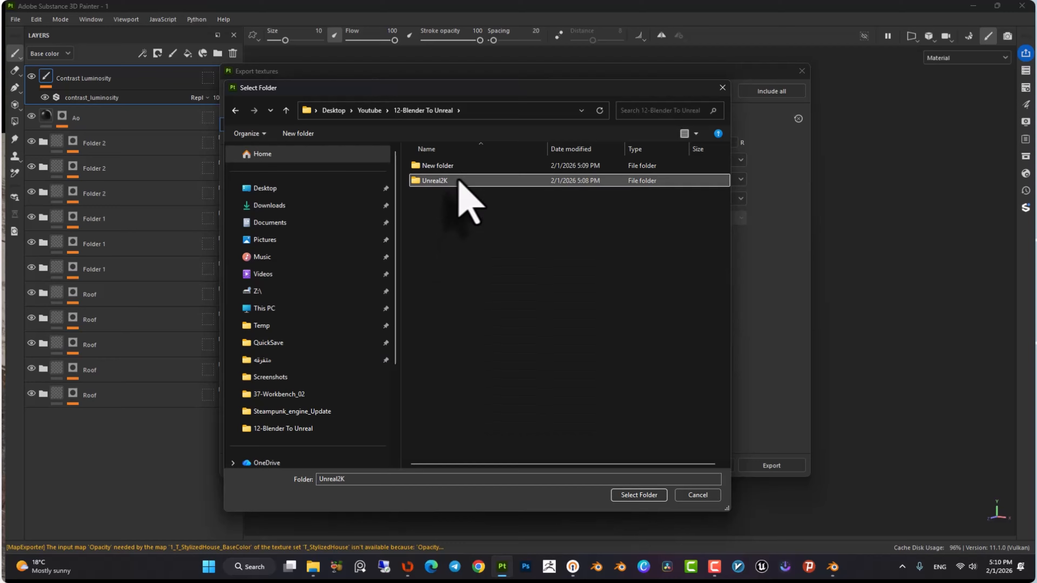
{"action": "left_click", "coordinate": [657, 497]}
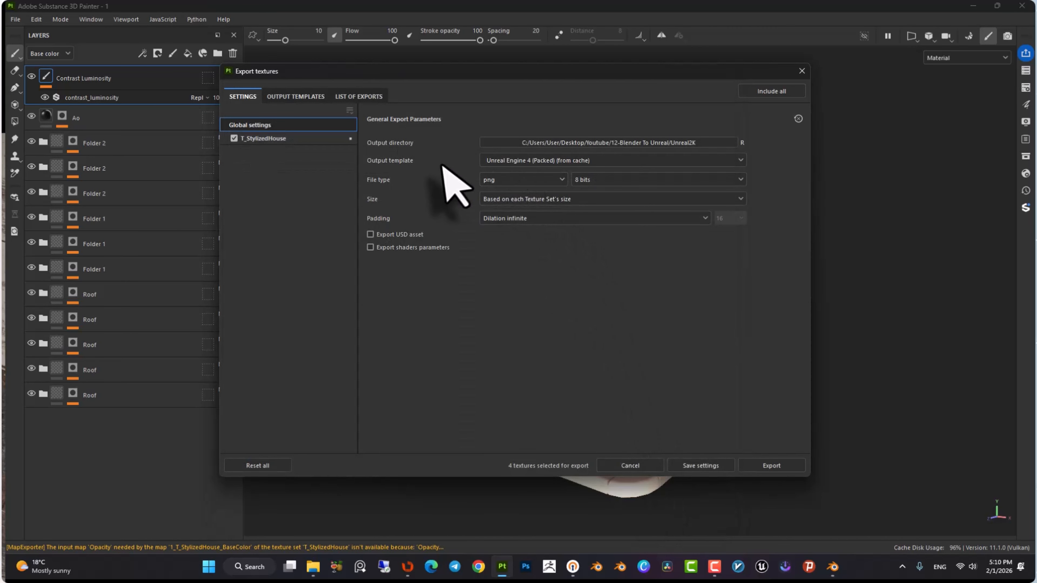
Choose the Unreal Engine 4 (Packed) output template and export the T_StylizedHouse textures.
{"action": "left_click", "coordinate": [530, 161]}
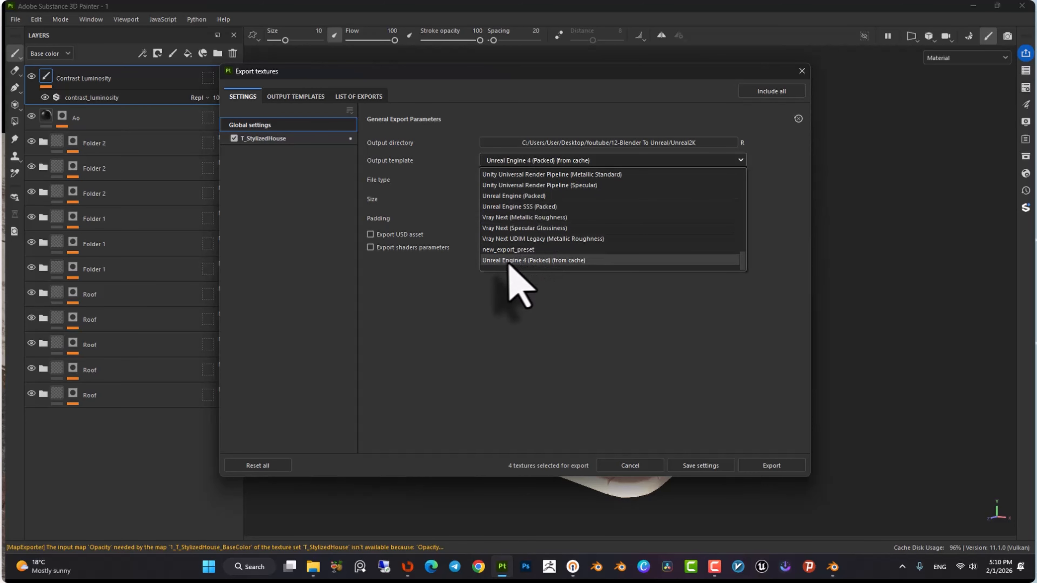
{"action": "left_click", "coordinate": [542, 263]}
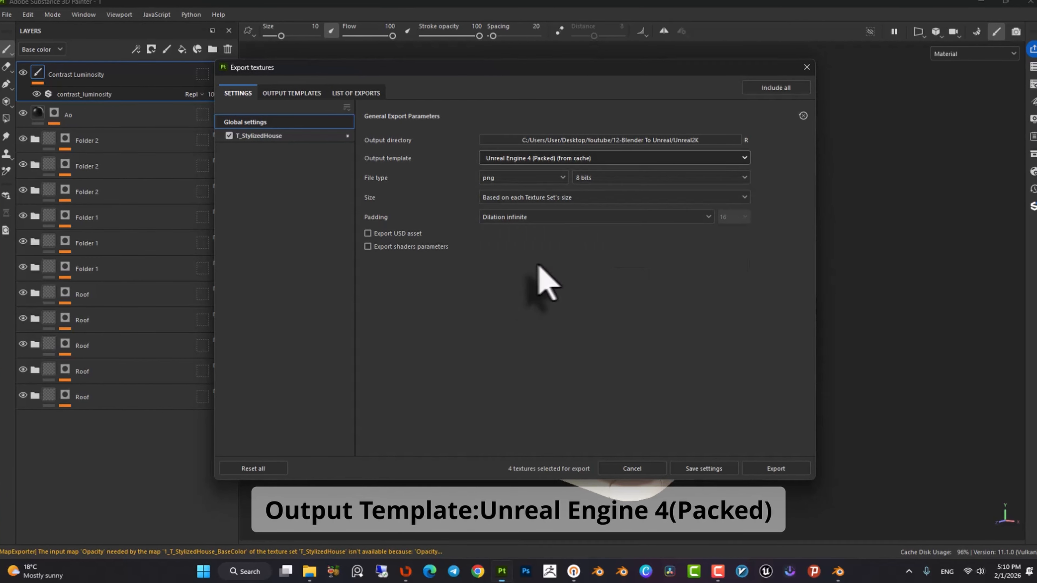
{"action": "left_click", "coordinate": [264, 138]}
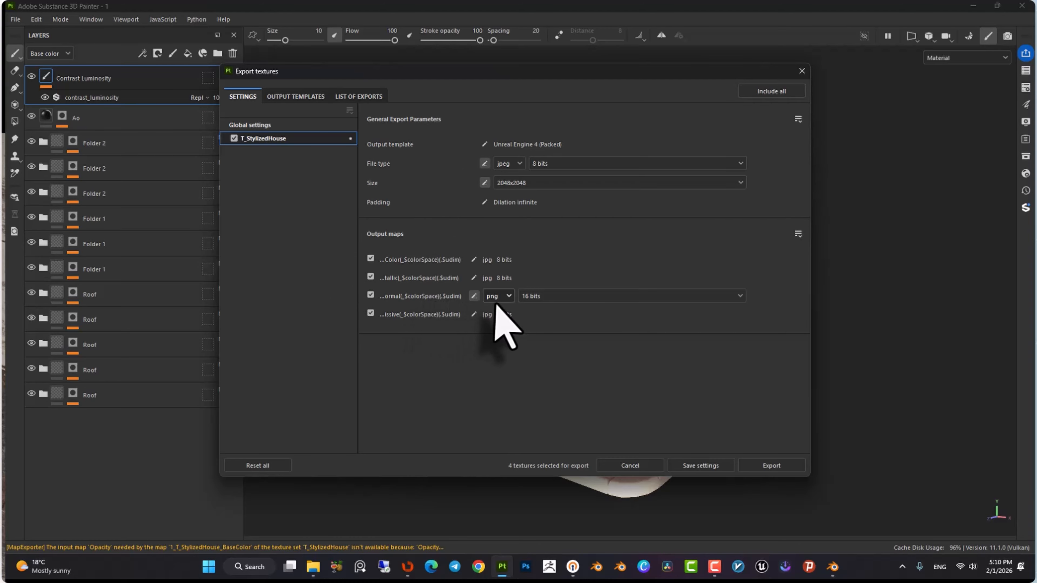
{"action": "left_click", "coordinate": [771, 466]}
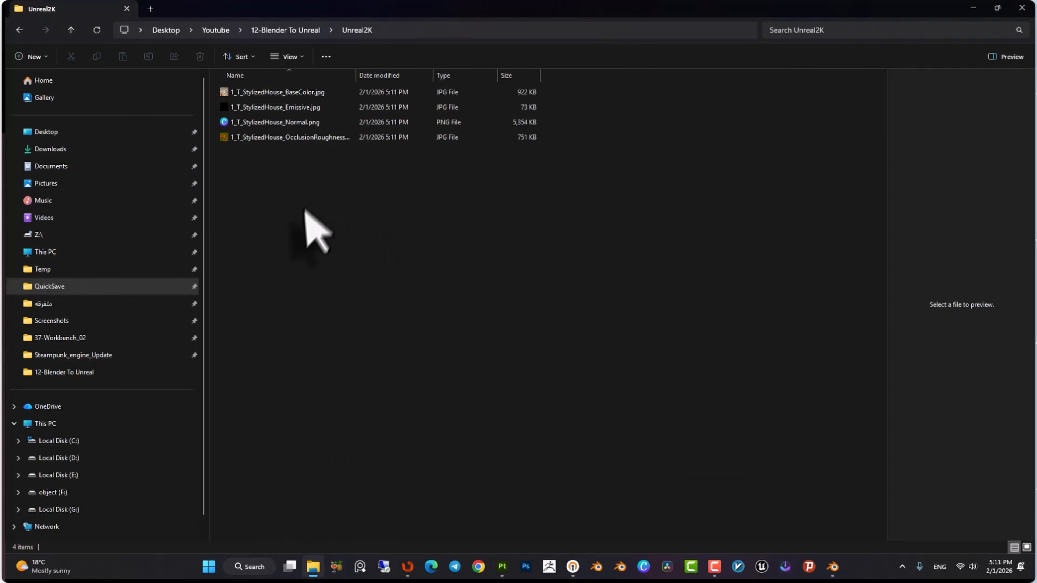
Open the export output directory in File Explorer.
{"action": "right_click", "coordinate": [307, 208]}
{"action": "mouse_move", "coordinate": [352, 230]}
{"action": "left_click", "coordinate": [526, 235]}
Rename the base color and emissive textures to T_StylizedHouse_BaseColor.jpg and T_StylizedHouse_Emissive.jpg.
{"action": "right_click", "coordinate": [294, 110]}
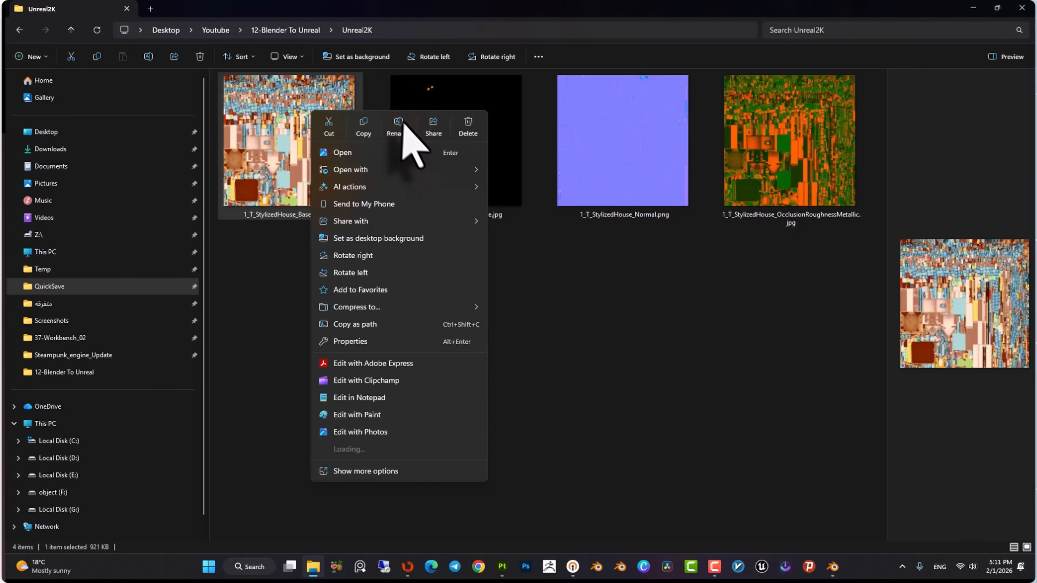
{"action": "left_click", "coordinate": [405, 131]}
{"action": "key", "text": "BackSpace"}
{"action": "left_click", "coordinate": [285, 300]}
{"action": "right_click", "coordinate": [322, 160]}
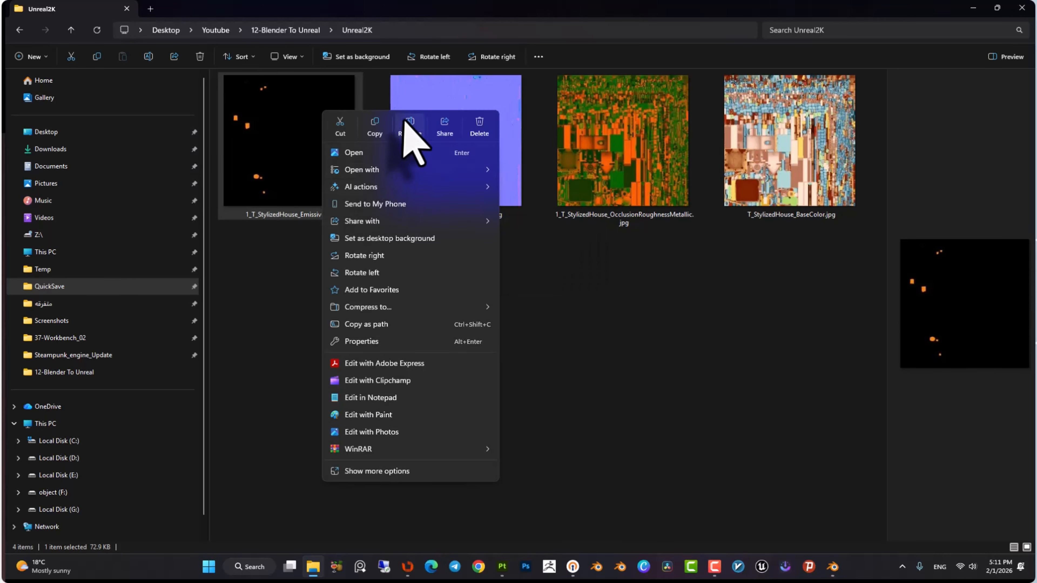
{"action": "left_click", "coordinate": [406, 119]}
{"action": "left_click_drag", "start_coordinate": [252, 218], "coordinate": [222, 214]}
{"action": "key", "text": "BackSpace"}
{"action": "key", "text": "Return"}
Rename the normal and packed maps to T_StylizedHouse_Normal.png and T_StylizedHouse_OcclusionRoughnessMetallic.jpg.
{"action": "left_click", "coordinate": [273, 181]}
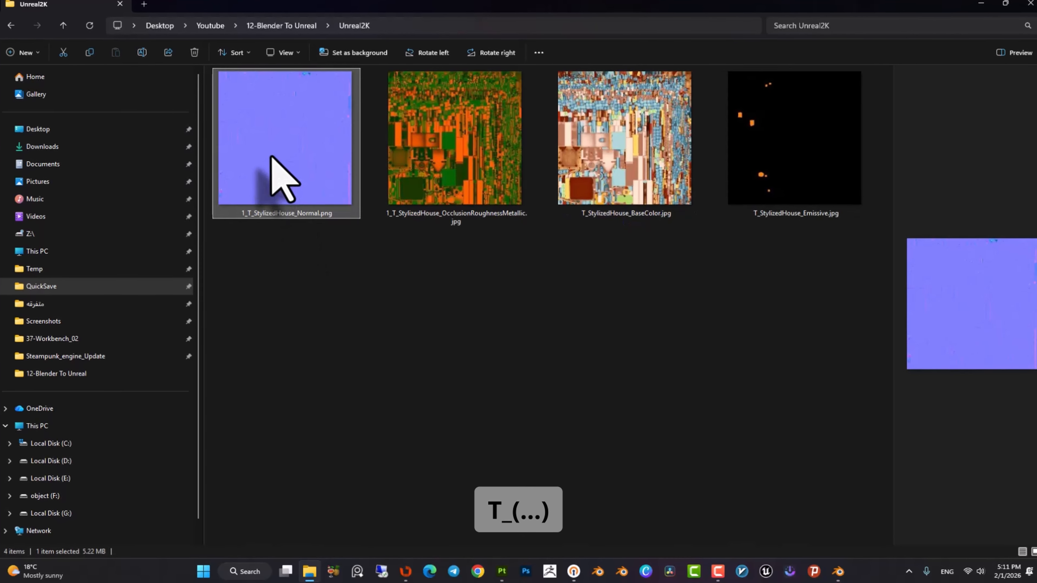
{"action": "key", "text": "F2"}
{"action": "left_click_drag", "start_coordinate": [252, 215], "coordinate": [232, 215]}
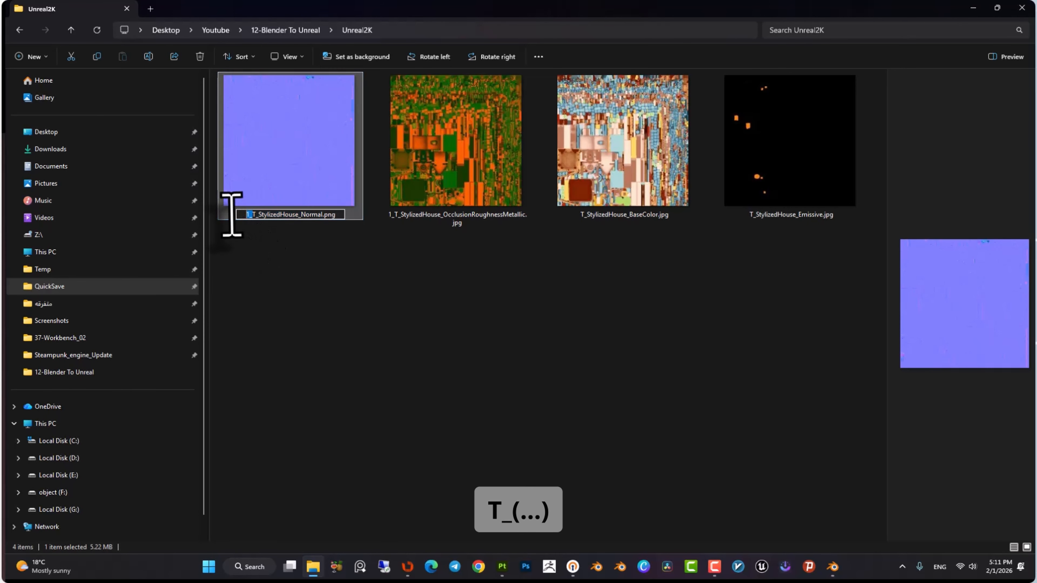
{"action": "key", "text": "BackSpace"}
{"action": "key", "text": "Return"}
{"action": "right_click", "coordinate": [287, 180]}
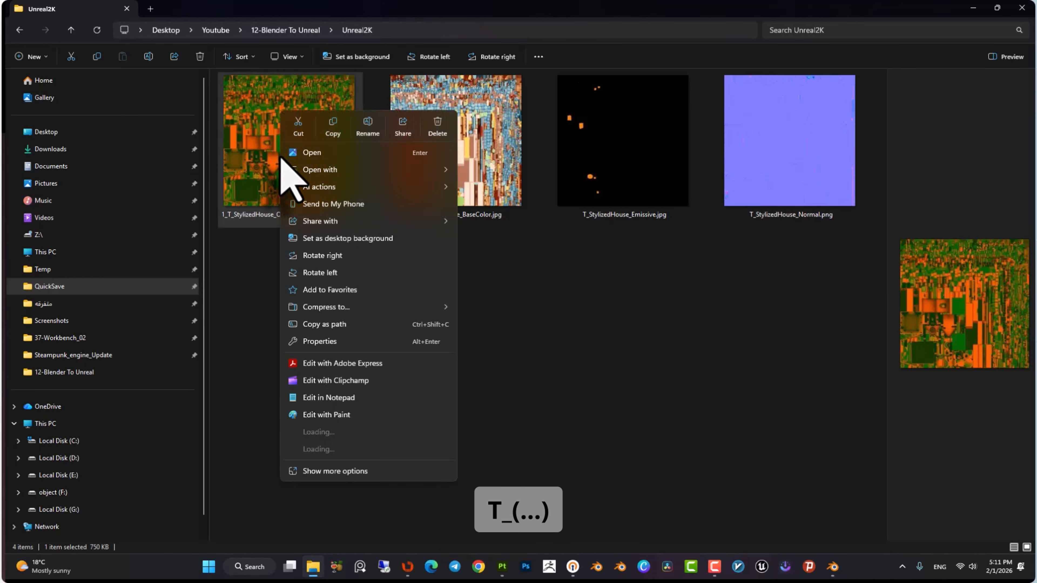
{"action": "left_click", "coordinate": [364, 111]}
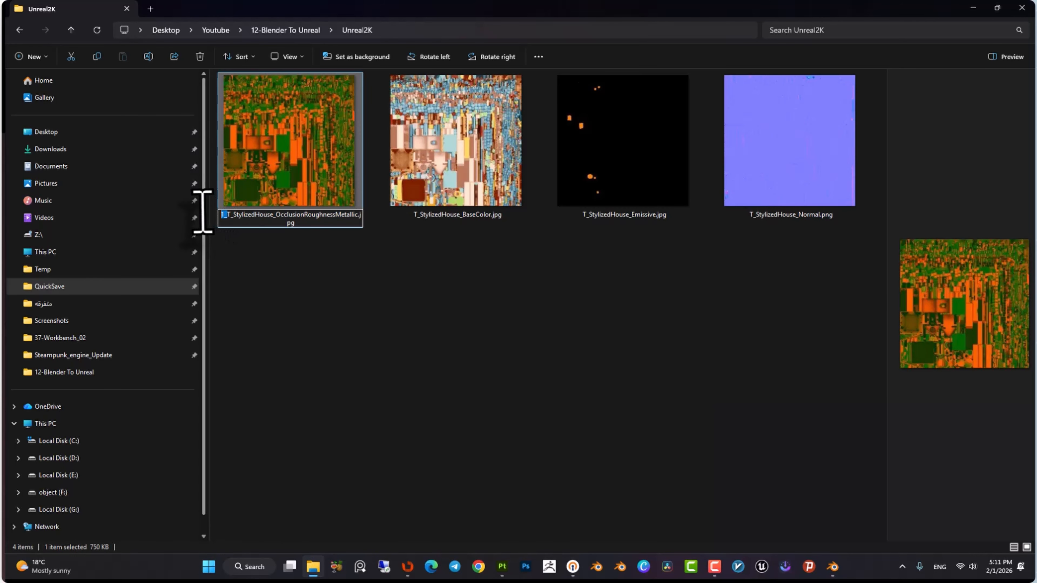
{"action": "key", "text": "Return"}
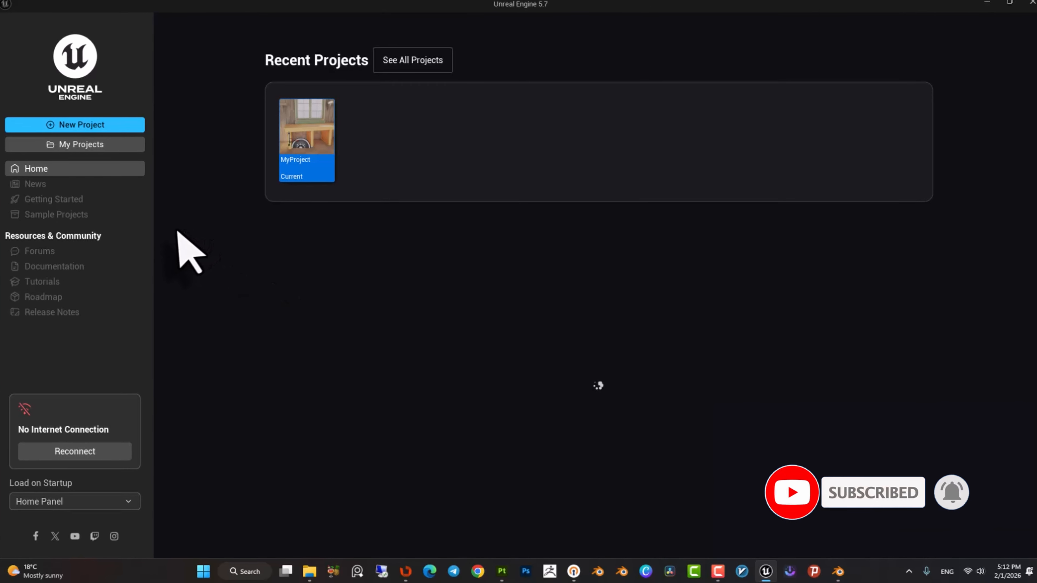
Create a new Unreal project from the Third Person games template.
{"action": "left_click", "coordinate": [87, 127]}
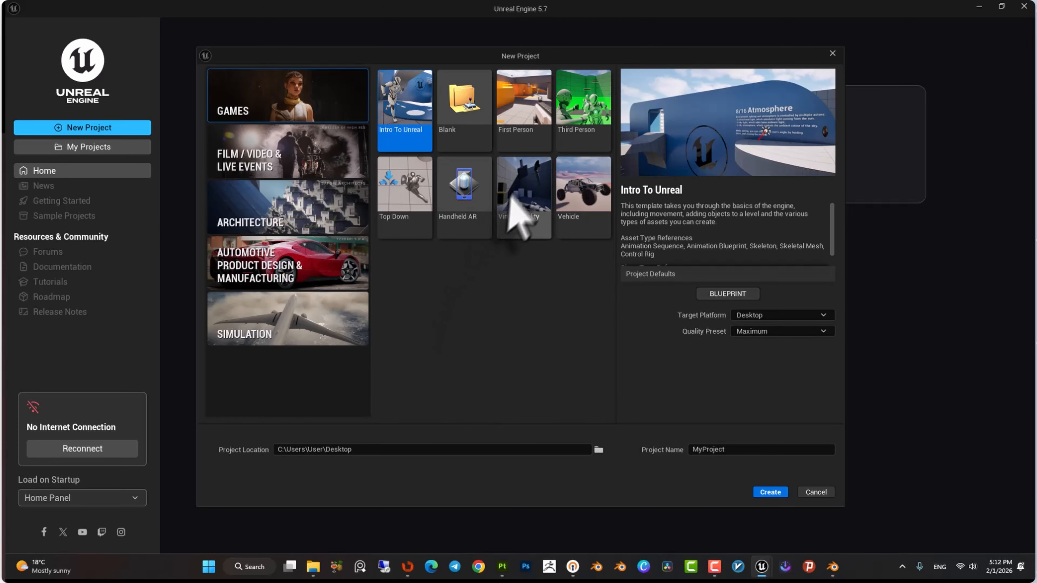
{"action": "left_click", "coordinate": [582, 114]}
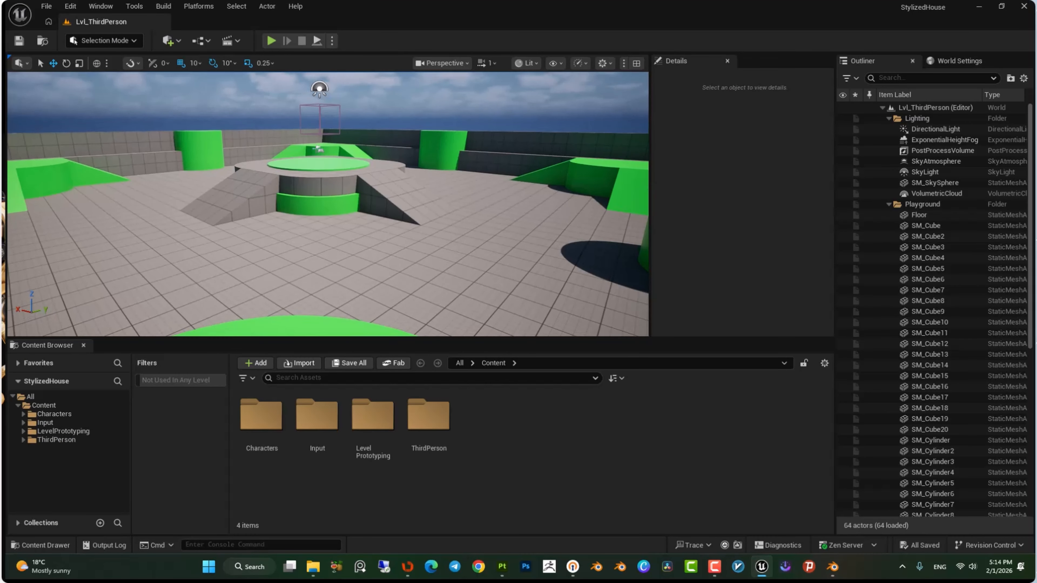
Delete the playground prototype meshes from the level, keeping only the floor.
{"action": "scroll", "coordinate": [938, 347], "scroll_direction": "down", "scroll_amount": 10}
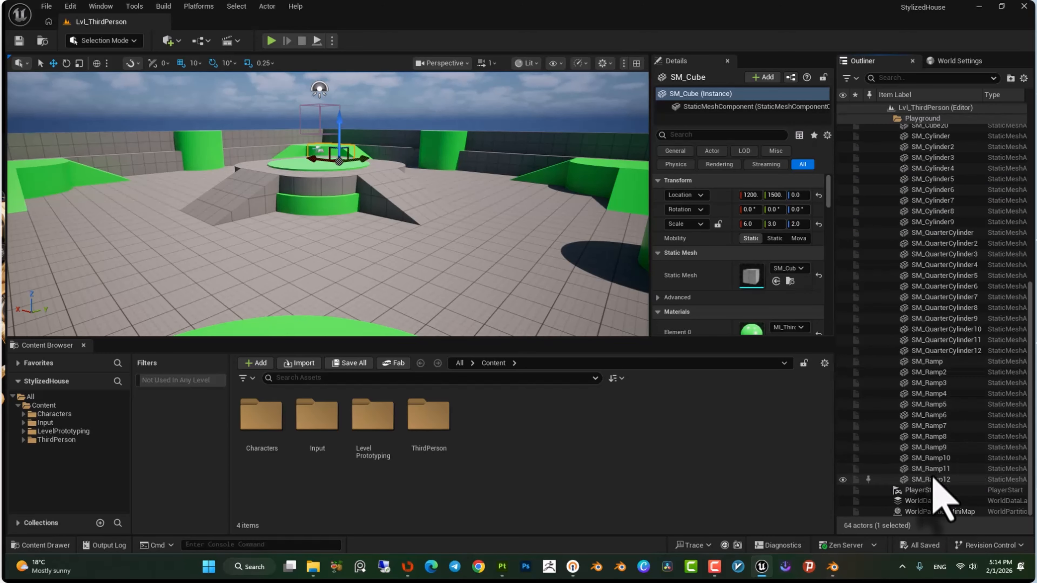
{"action": "left_click", "coordinate": [932, 478], "text": "shift"}
{"action": "key", "text": "Delete"}
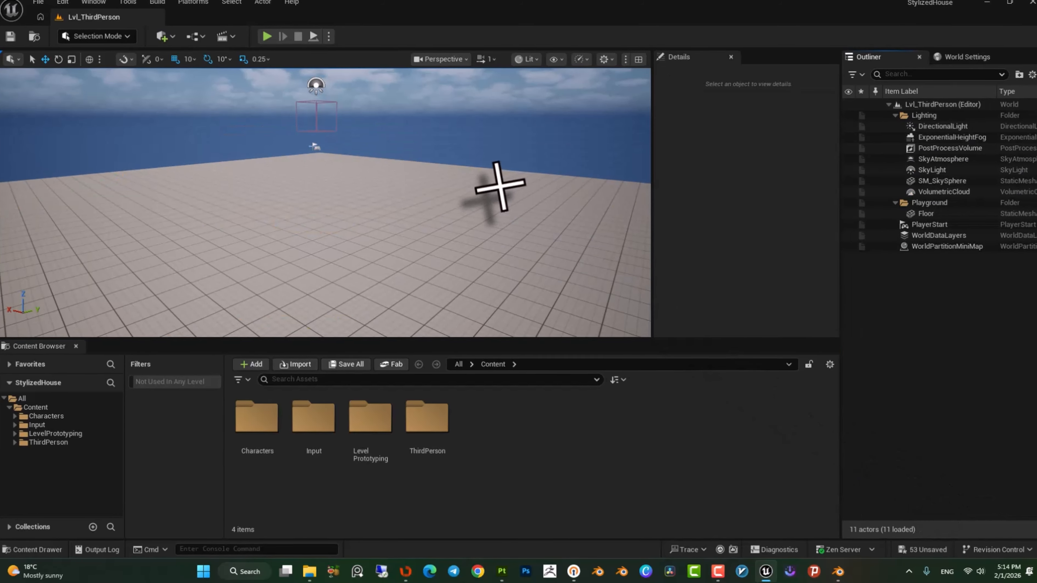
Create a Meshes folder inside the Content folder.
{"action": "right_click_drag", "start_coordinate": [498, 186], "coordinate": [555, 196]}
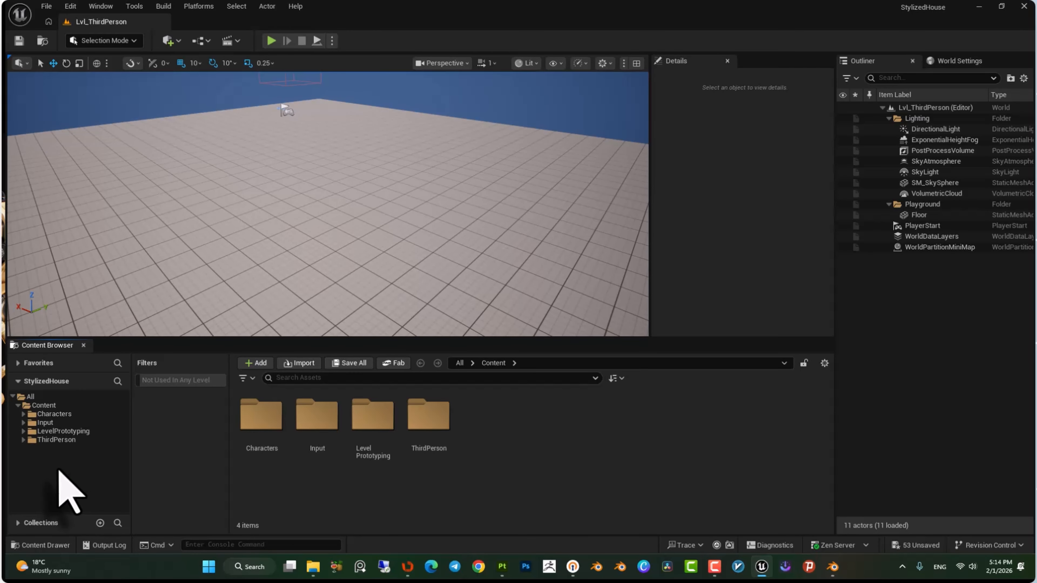
{"action": "left_click", "coordinate": [44, 405]}
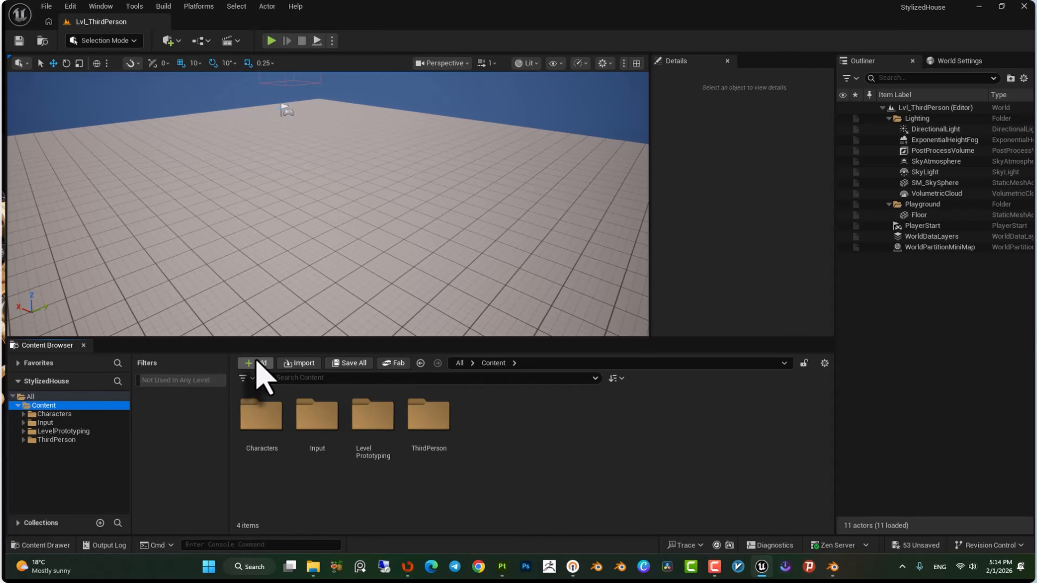
{"action": "left_click", "coordinate": [255, 363]}
{"action": "left_click", "coordinate": [351, 206]}
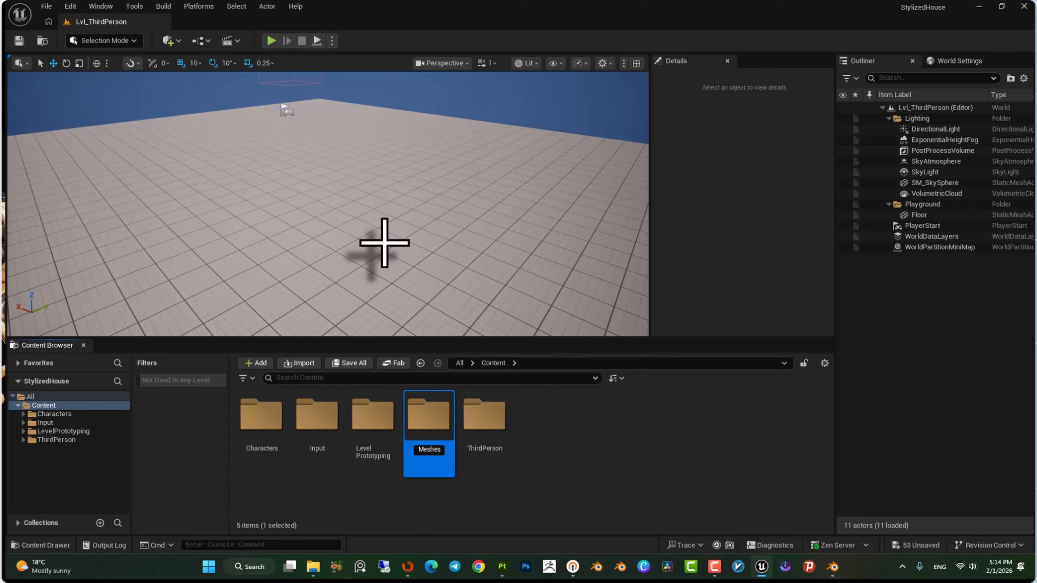
Add Textures and Materials folders to the Content folder.
{"action": "right_click", "coordinate": [453, 496]}
{"action": "left_click", "coordinate": [520, 165]}
{"action": "type", "text": "Textures"}
{"action": "key", "text": "Return"}
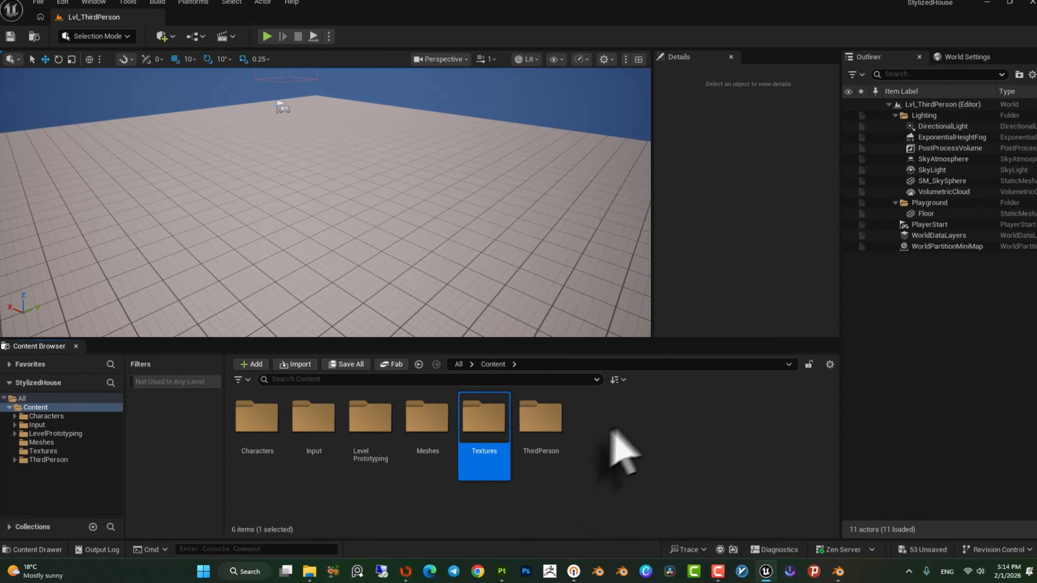
{"action": "right_click", "coordinate": [445, 506]}
{"action": "left_click", "coordinate": [510, 165]}
{"action": "type", "text": "Materials"}
{"action": "key", "text": "Return"}
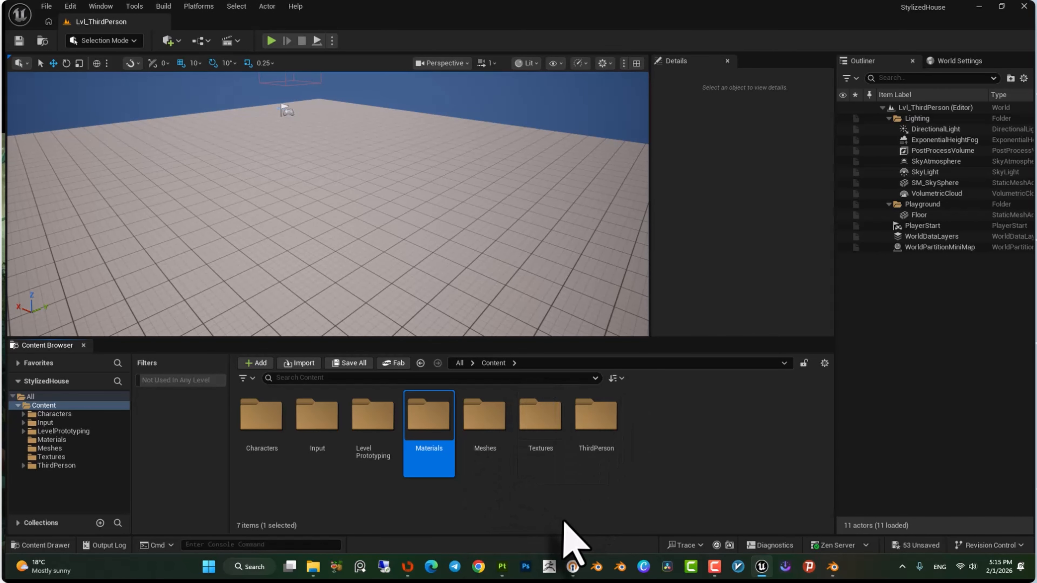
Import SM_StylizedHouse.fbx into the Meshes folder, reviewing the collision, material and texture import options.
{"action": "double_click", "coordinate": [488, 409]}
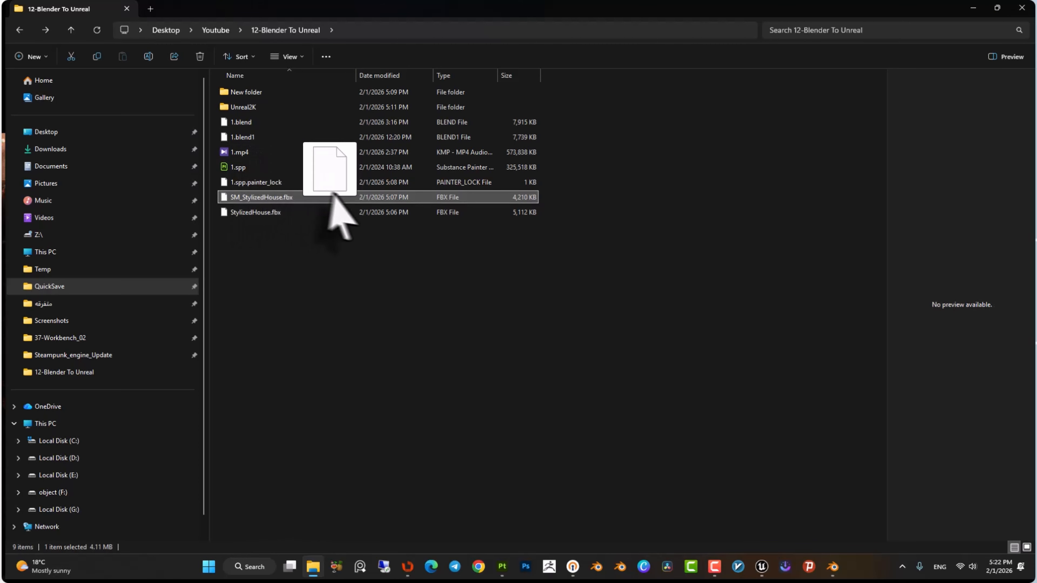
{"action": "left_click_drag", "start_coordinate": [335, 194], "coordinate": [362, 458]}
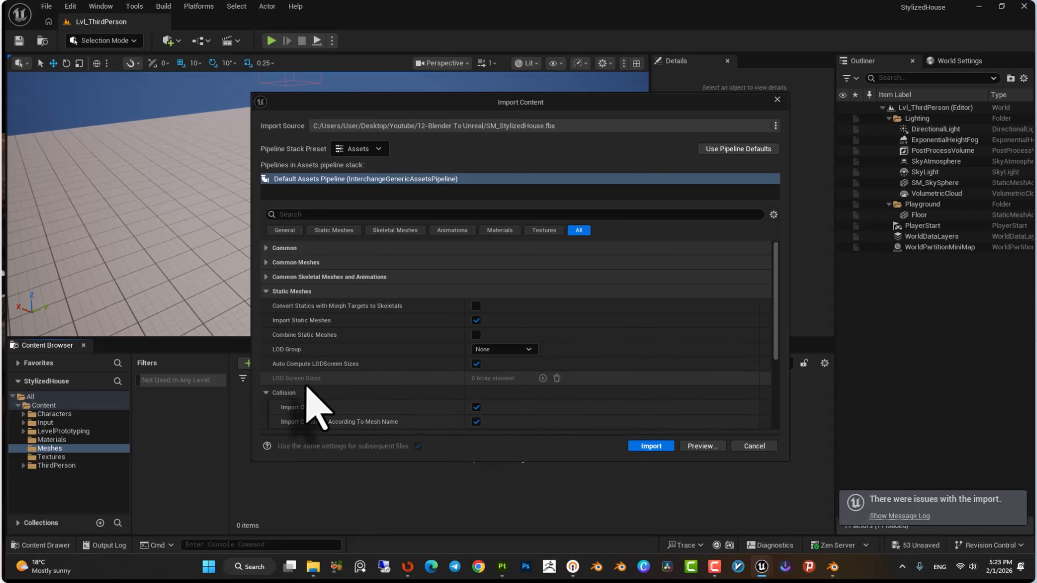
{"action": "scroll", "coordinate": [304, 392], "scroll_direction": "down", "scroll_amount": 2}
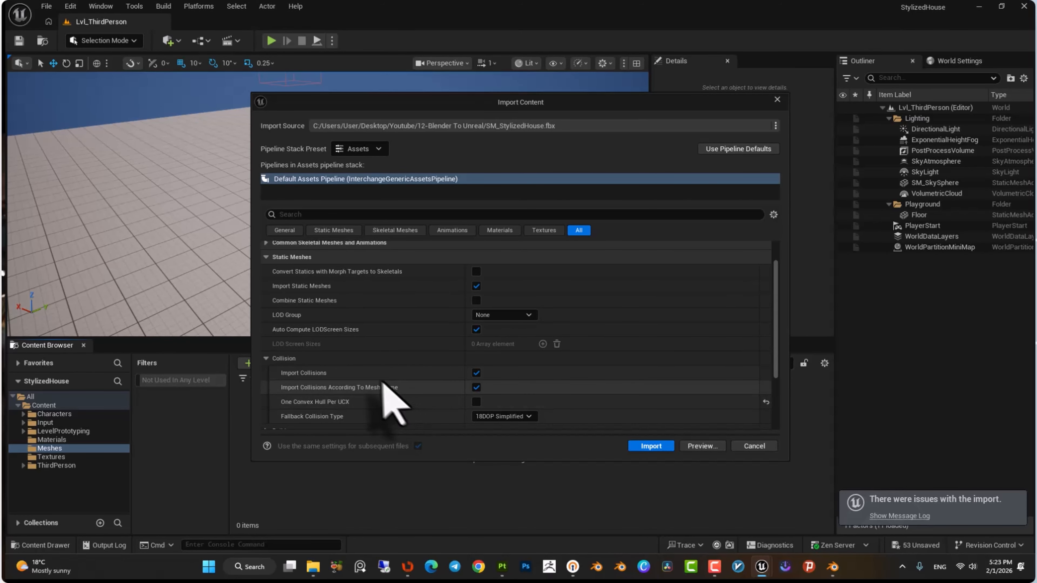
{"action": "left_click", "coordinate": [285, 260]}
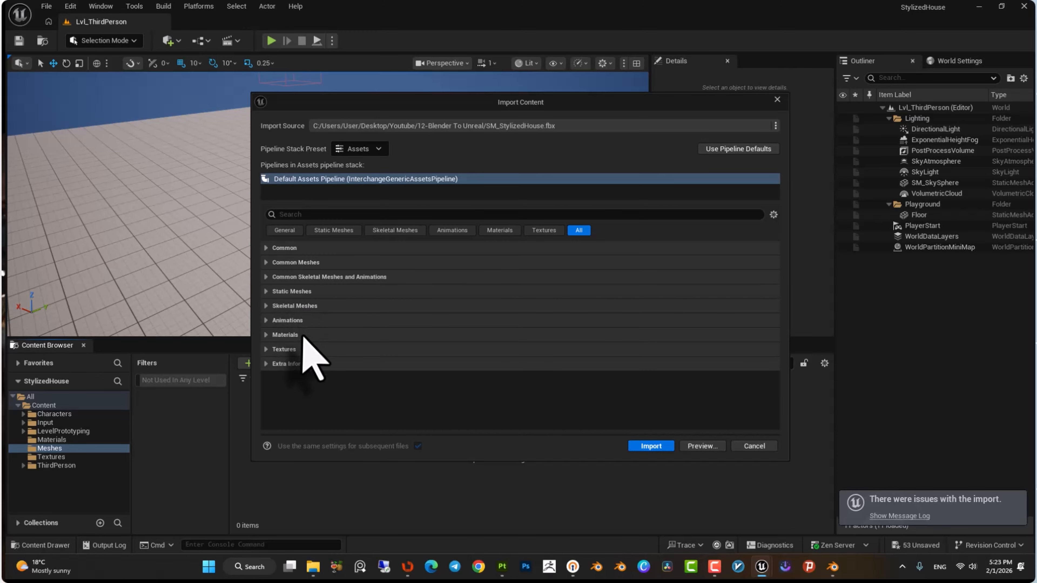
{"action": "left_click", "coordinate": [285, 335]}
{"action": "scroll", "coordinate": [349, 345], "scroll_direction": "down", "scroll_amount": 1}
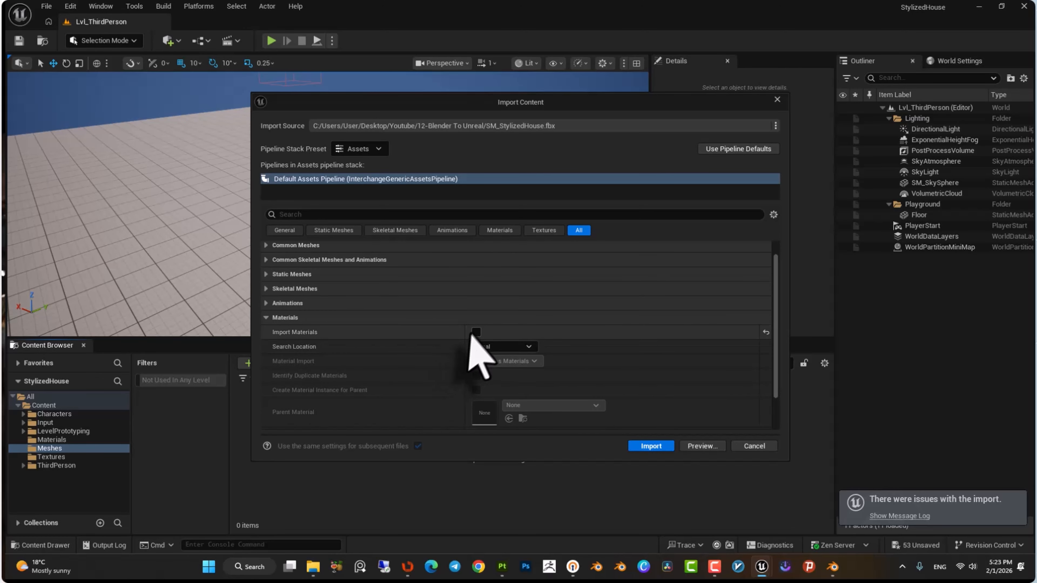
{"action": "left_click", "coordinate": [308, 318]}
{"action": "left_click", "coordinate": [285, 350]}
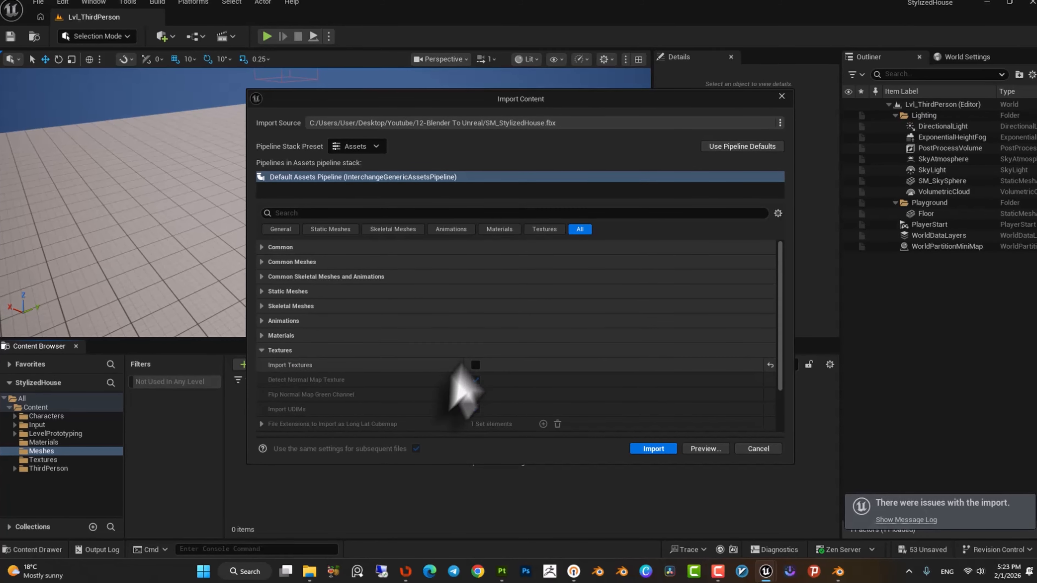
{"action": "left_click", "coordinate": [658, 448]}
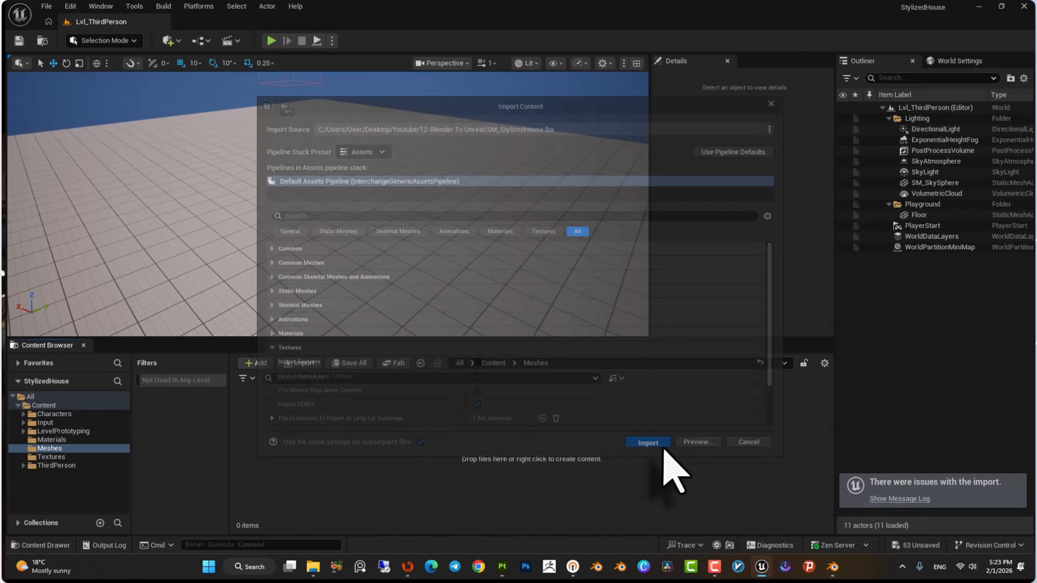
Open the imported house static mesh in the mesh editor.
{"action": "double_click", "coordinate": [261, 414]}
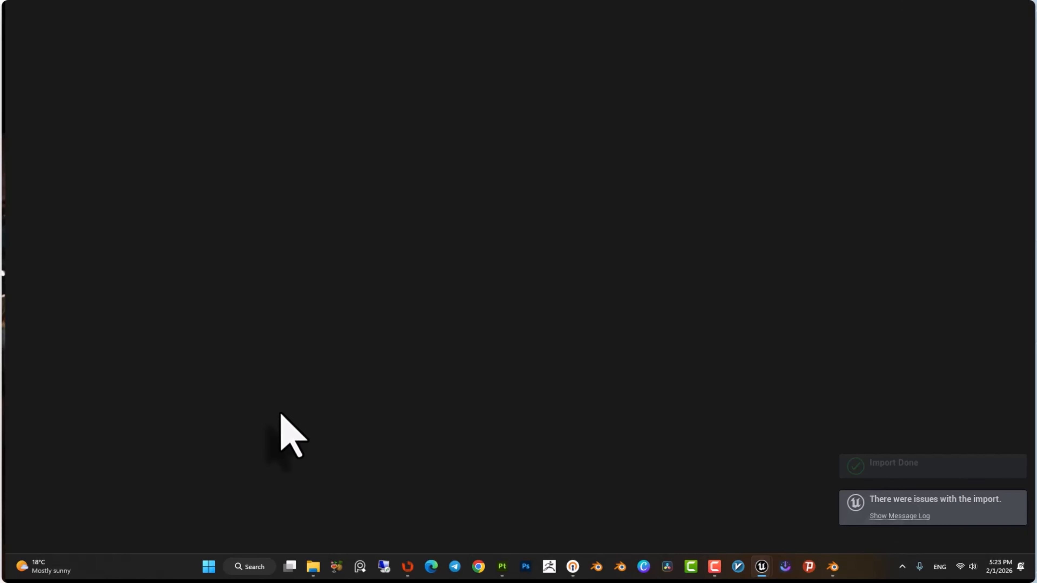
{"action": "scroll", "coordinate": [370, 248], "scroll_direction": "down", "scroll_amount": 10}
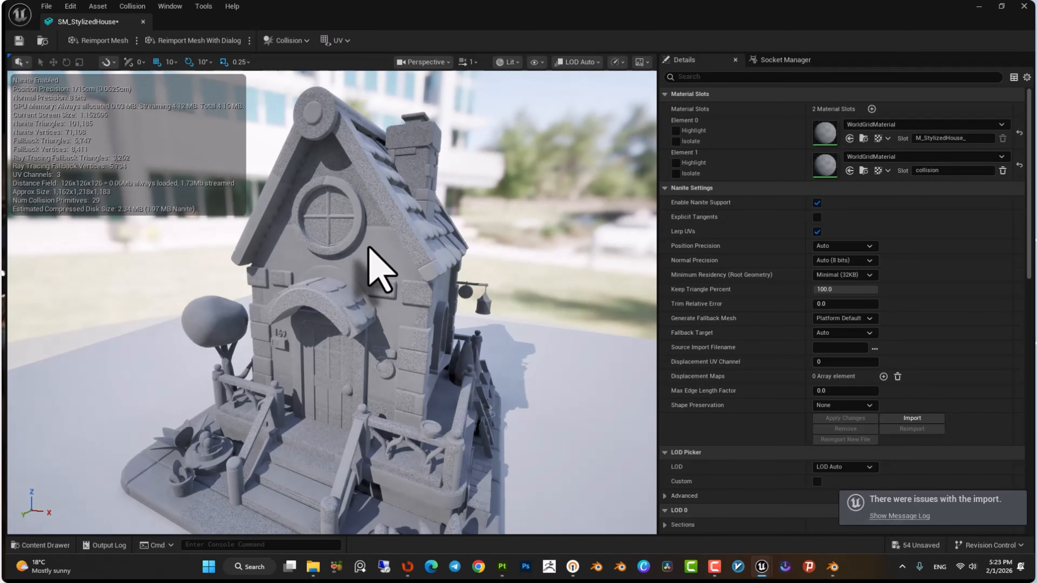
{"action": "right_click_drag", "start_coordinate": [511, 315], "coordinate": [453, 308]}
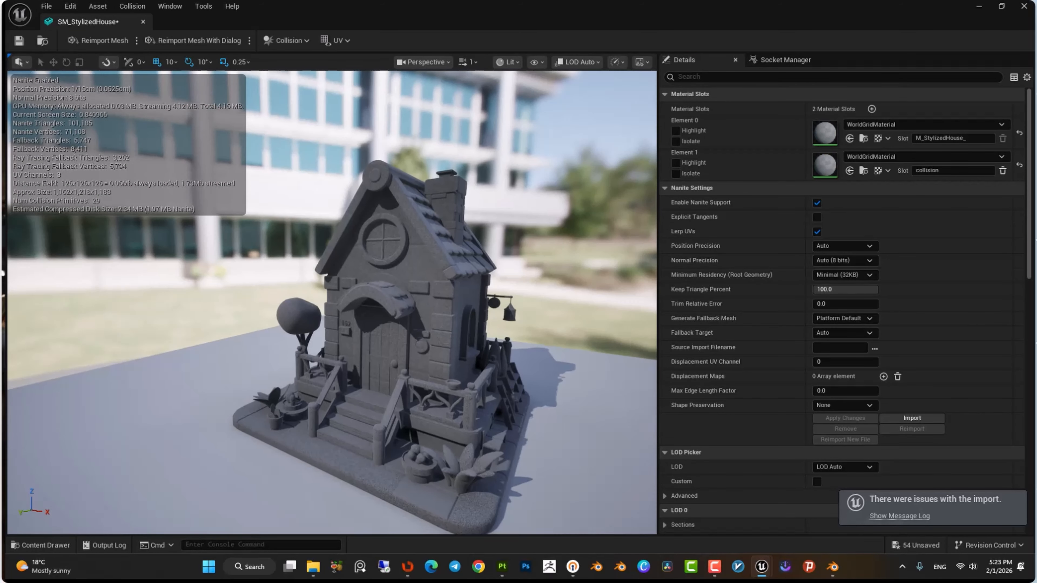
{"action": "left_click_drag", "start_coordinate": [453, 308], "coordinate": [90, 291], "text": "alt"}
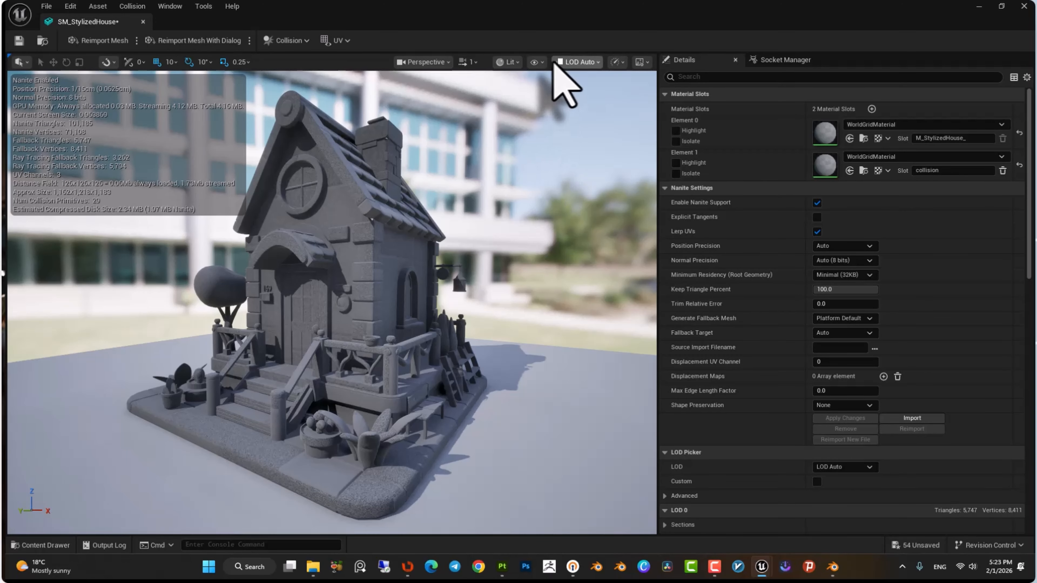
Turn on the Simple Collision display to inspect the house's collision shapes.
{"action": "left_click", "coordinate": [542, 65]}
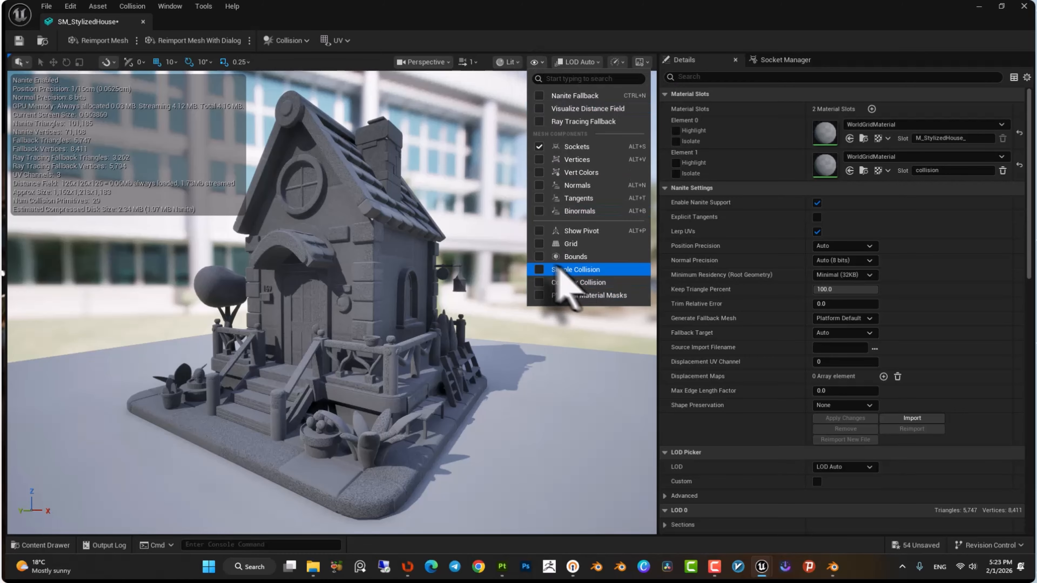
{"action": "left_click", "coordinate": [540, 270]}
{"action": "scroll", "coordinate": [398, 294], "scroll_direction": "up", "scroll_amount": 5}
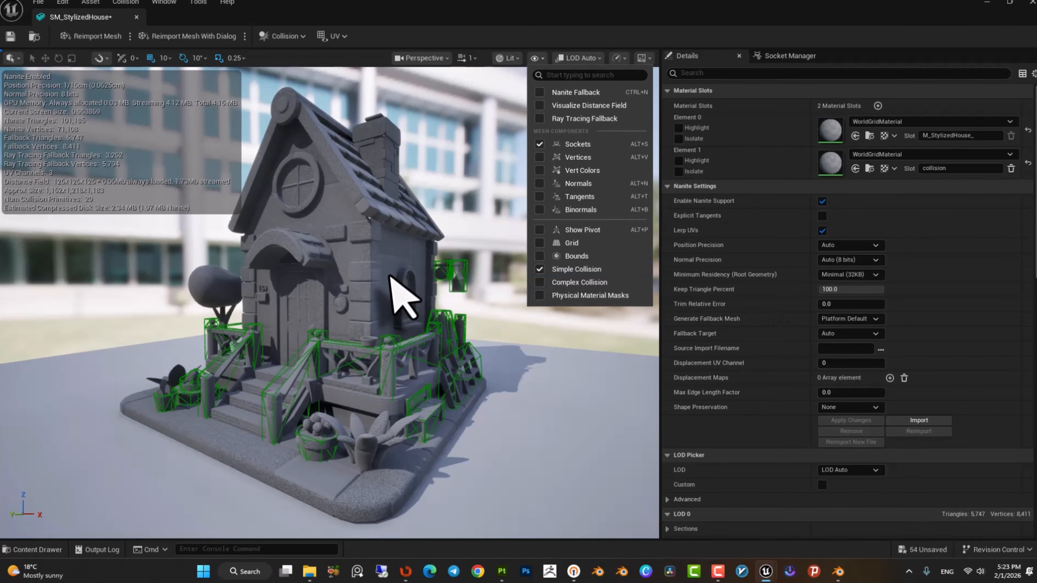
{"action": "mouse_move", "coordinate": [391, 277]}
{"action": "left_mouse_down"}
{"action": "mouse_move", "coordinate": [429, 237]}
{"action": "mouse_move", "coordinate": [379, 319]}
{"action": "mouse_move", "coordinate": [380, 284]}
{"action": "left_mouse_up"}
{"action": "right_click_drag", "start_coordinate": [380, 284], "coordinate": [412, 282]}
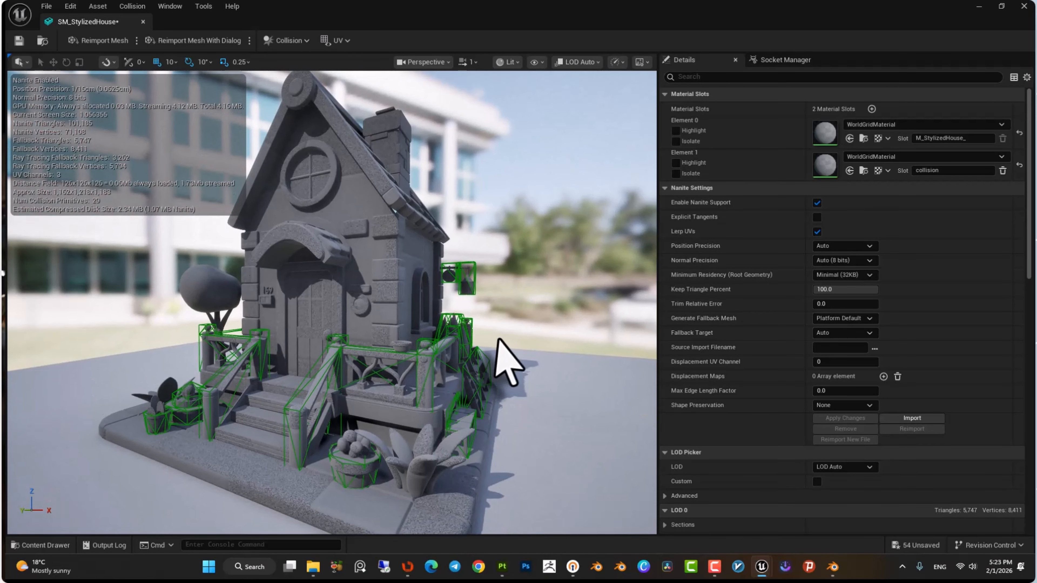
Switch to Blender and undo the last three operations on the collision mesh.
{"action": "left_click", "coordinate": [833, 567]}
{"action": "key", "text": "ctrl+z"}
{"action": "key", "text": "ctrl+z"}
{"action": "key", "text": "ctrl+z"}
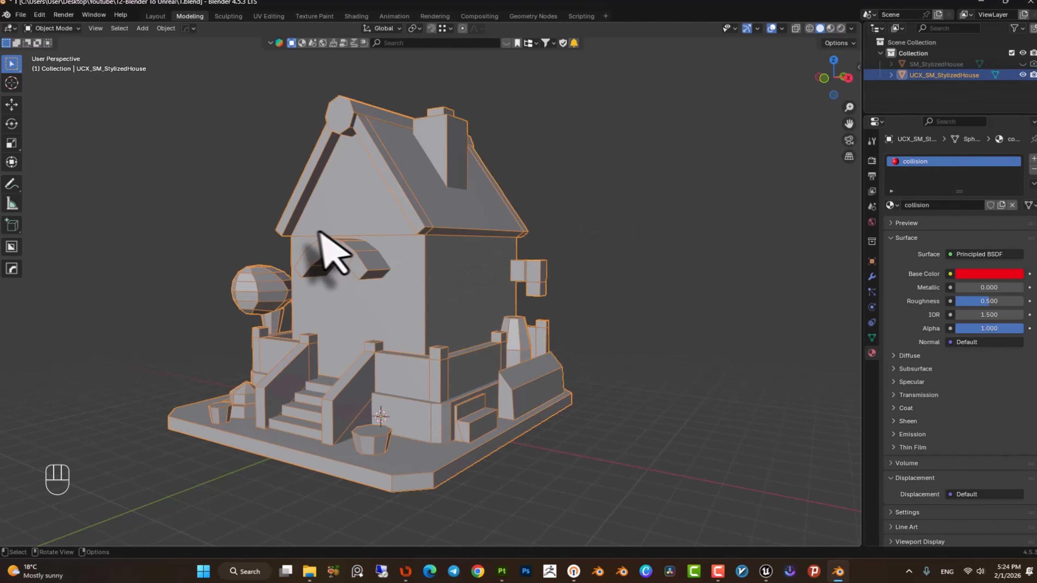
{"action": "left_click", "coordinate": [777, 33]}
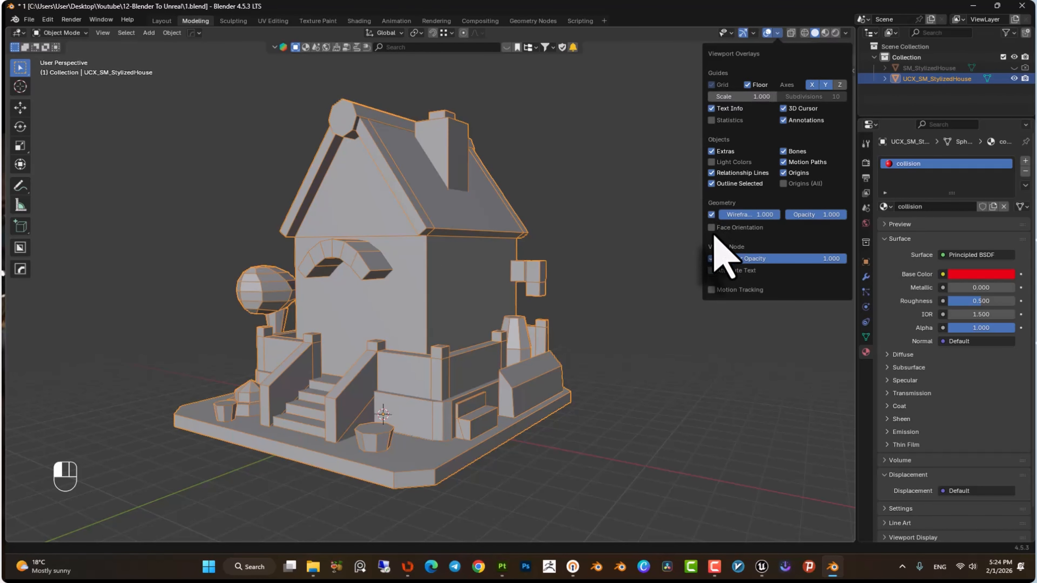
In Edit Mode, select all of the UCX collision mesh and triangulate its faces.
{"action": "key", "text": "Tab"}
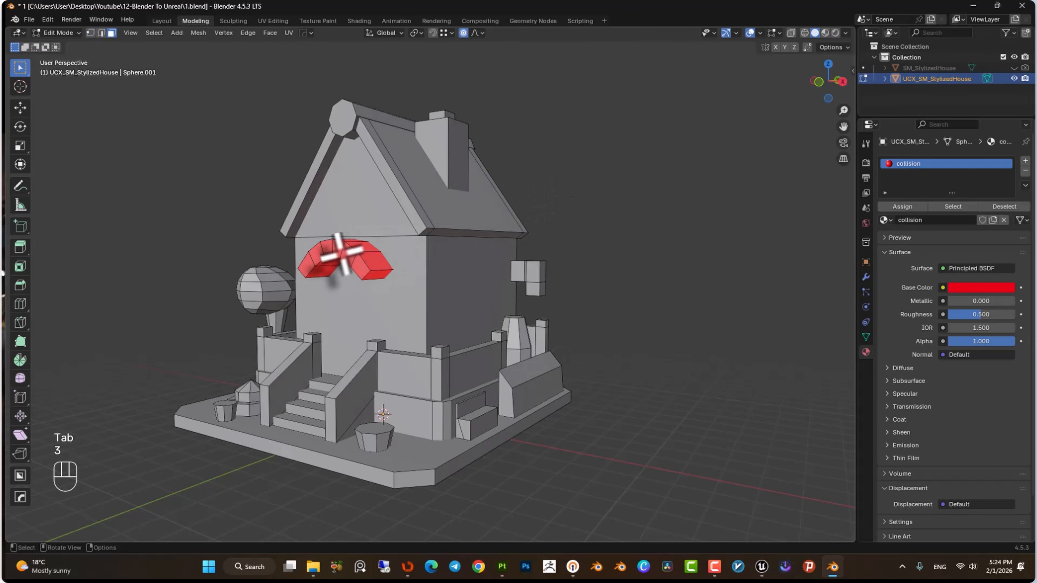
{"action": "key", "text": "l"}
{"action": "middle_click_drag", "start_coordinate": [341, 255], "coordinate": [394, 359]}
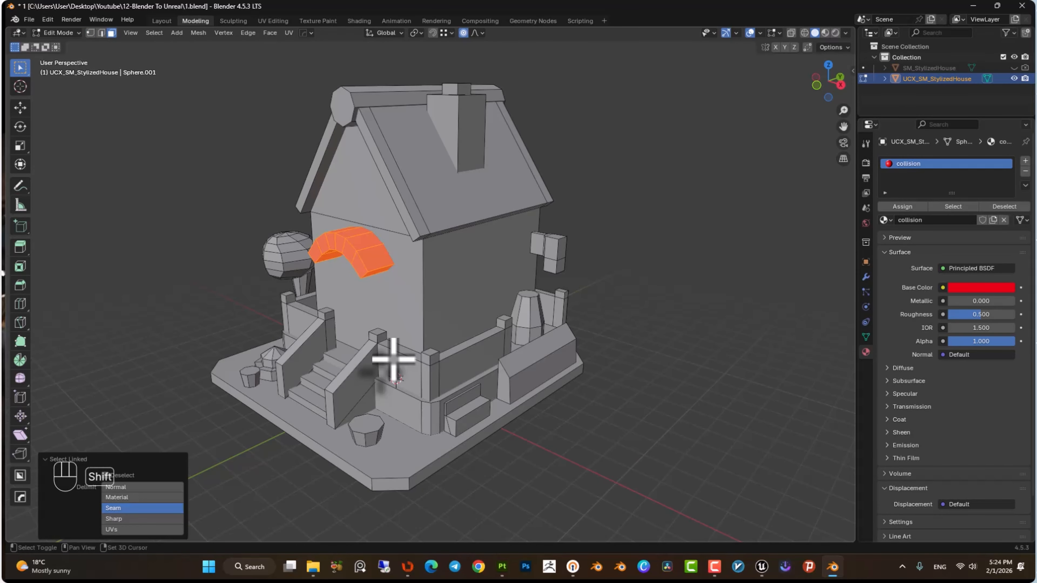
{"action": "key", "text": "Tab"}
{"action": "key", "text": "Tab"}
{"action": "key", "text": "a"}
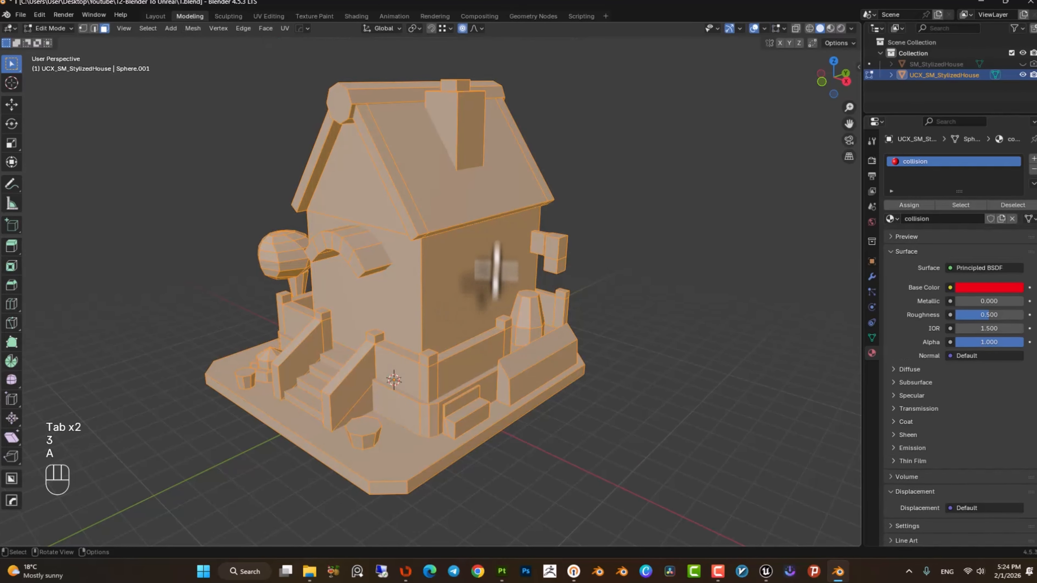
{"action": "middle_click_drag", "start_coordinate": [486, 270], "coordinate": [477, 346]}
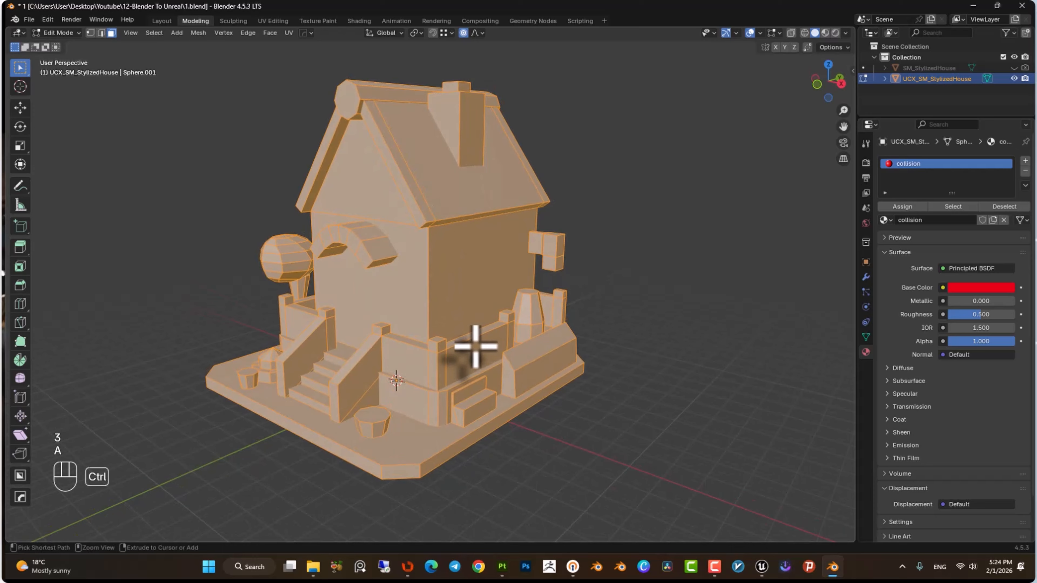
{"action": "key", "text": "ctrl+t"}
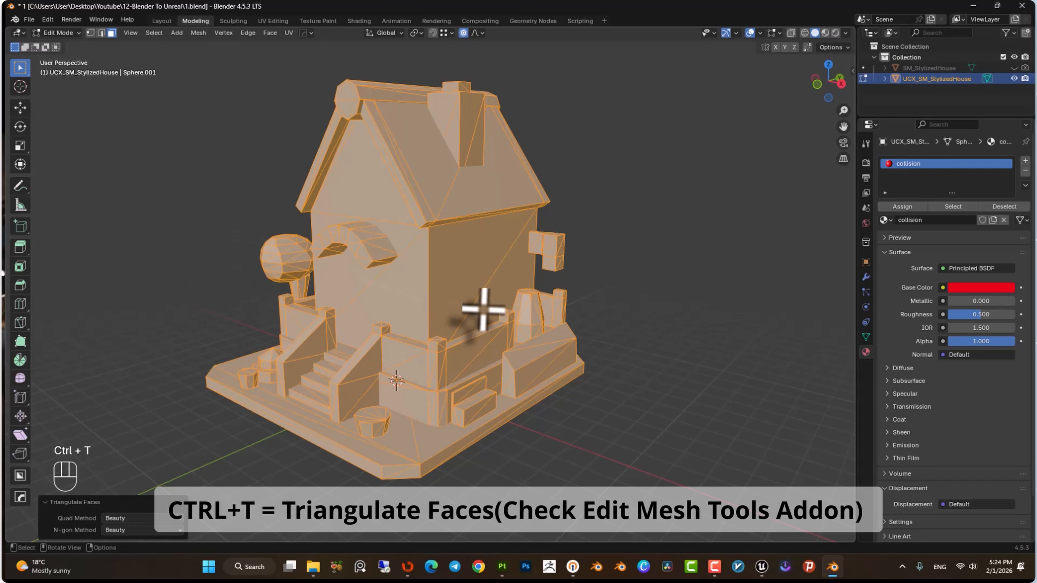
Open Preferences and search the add-ons for mesh to locate Edit Mesh Tools.
{"action": "left_click", "coordinate": [47, 21]}
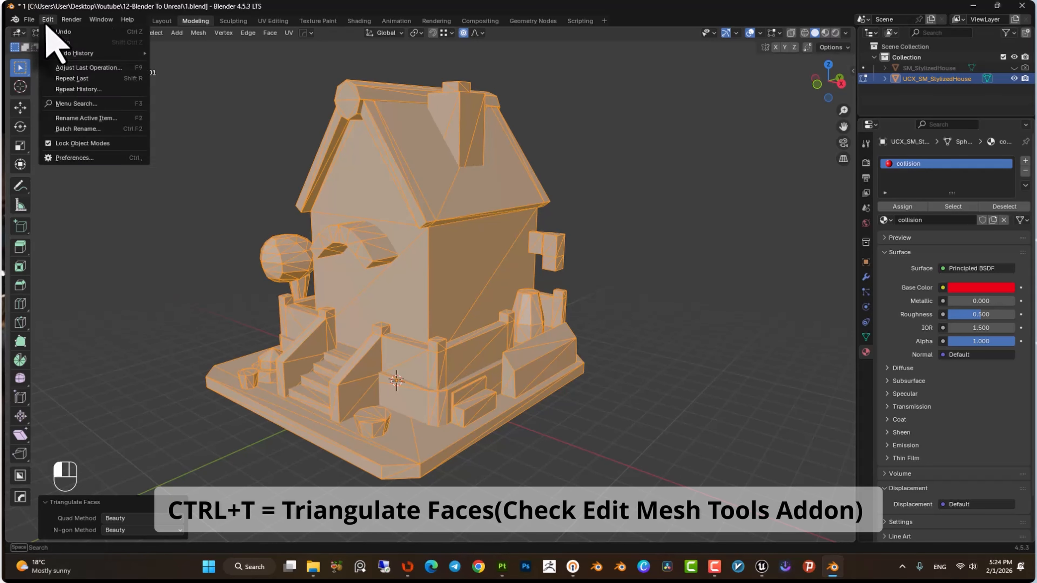
{"action": "left_click", "coordinate": [98, 156]}
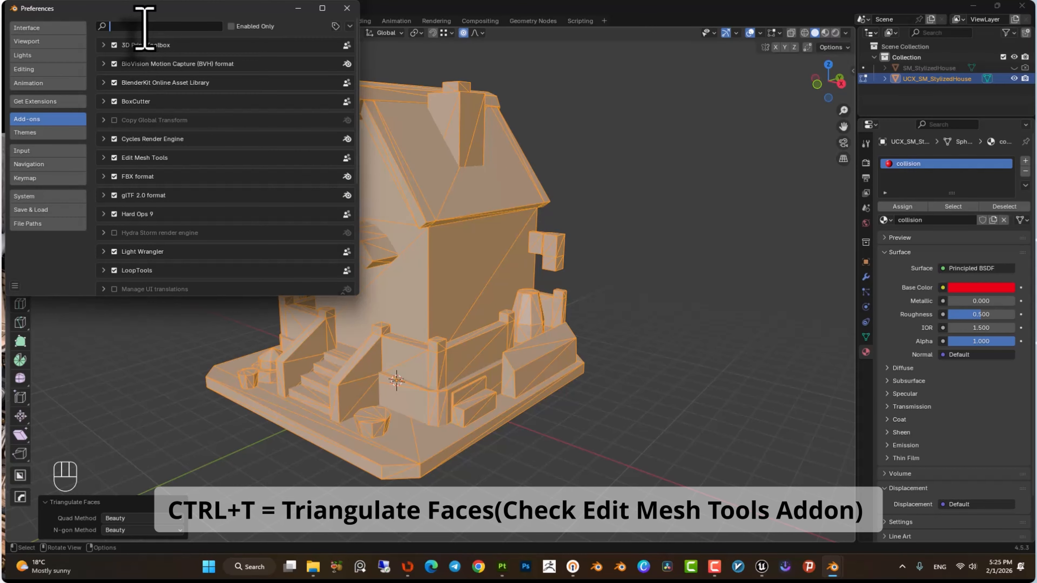
{"action": "left_click", "coordinate": [144, 26]}
{"action": "type", "text": "mesh"}
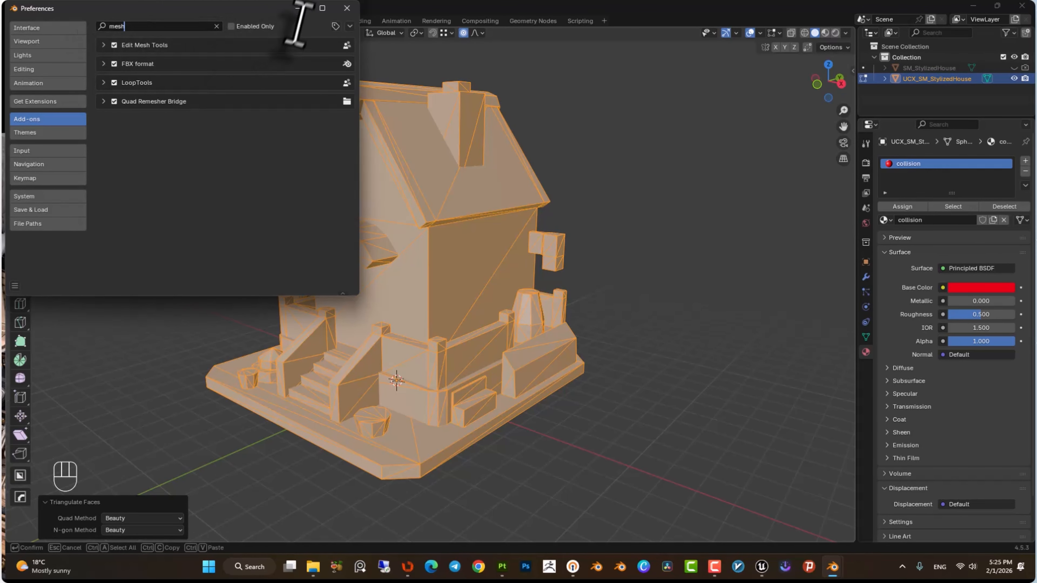
{"action": "left_click", "coordinate": [347, 8]}
Leave Edit Mode and re-enable the SM_StylizedHouse mesh's visibility in the viewport and renders.
{"action": "key", "text": "Tab"}
{"action": "left_click", "coordinate": [1014, 68]}
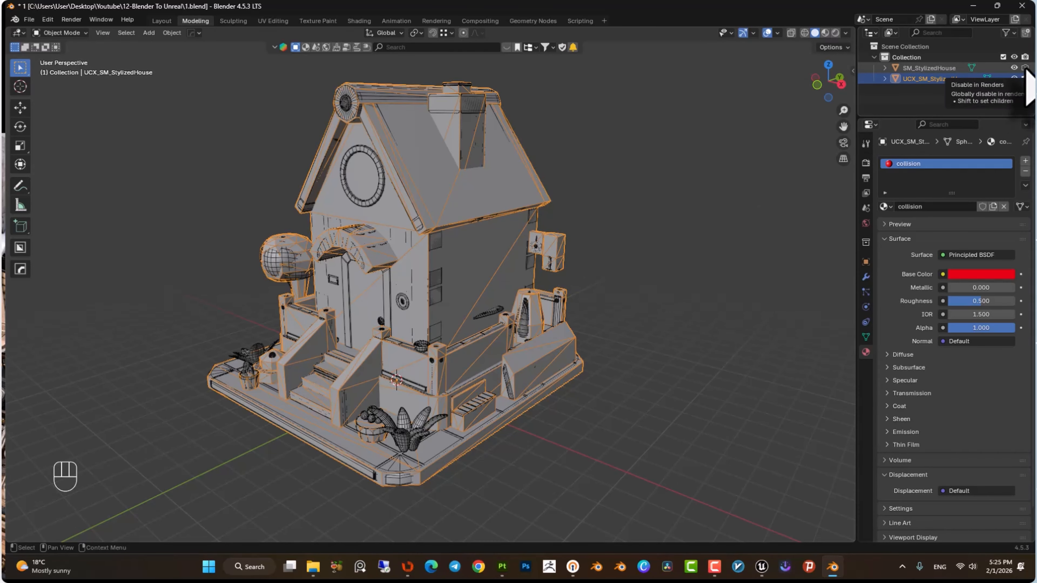
{"action": "left_click", "coordinate": [1025, 67]}
Select the house mesh and apply all of its transforms.
{"action": "key", "text": "ctrl+a"}
{"action": "left_click", "coordinate": [377, 264]}
{"action": "right_click", "coordinate": [378, 264]}
{"action": "left_click", "coordinate": [452, 351]}
{"action": "left_click", "coordinate": [381, 193]}
{"action": "key", "text": "ctrl+a"}
{"action": "right_click", "coordinate": [381, 193]}
{"action": "key", "text": "ctrl+a"}
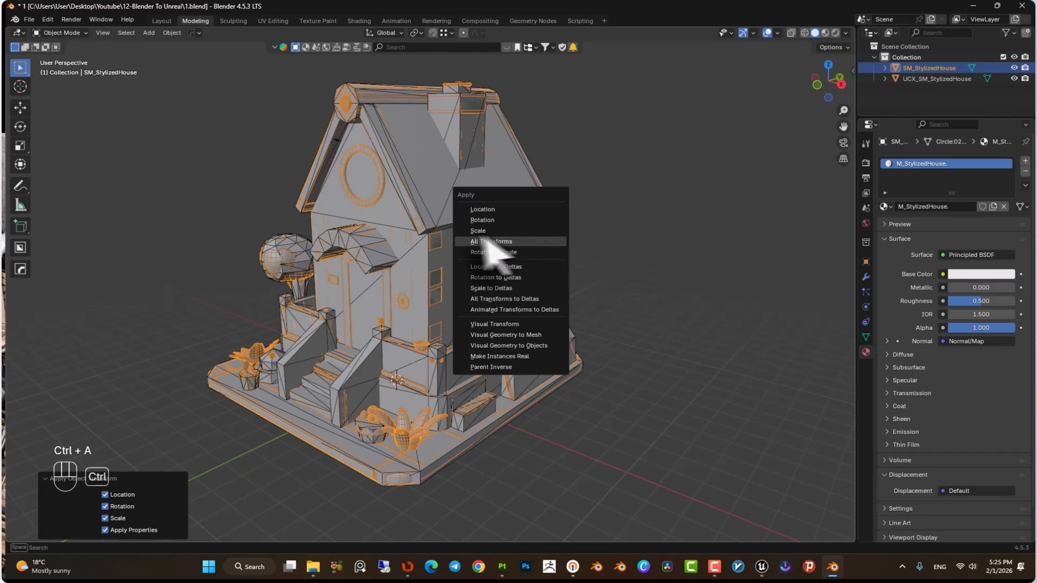
{"action": "left_click", "coordinate": [482, 240]}
Select both the house and UCX collision meshes and export them as SM_StylizedHouse.fbx, overwriting the existing file.
{"action": "right_click", "coordinate": [359, 211]}
{"action": "left_click", "coordinate": [431, 230]}
{"action": "left_click_drag", "start_coordinate": [655, 116], "coordinate": [371, 341]}
{"action": "left_click", "coordinate": [29, 19]}
{"action": "mouse_move", "coordinate": [72, 186]}
{"action": "left_click", "coordinate": [173, 268]}
{"action": "left_click", "coordinate": [537, 229]}
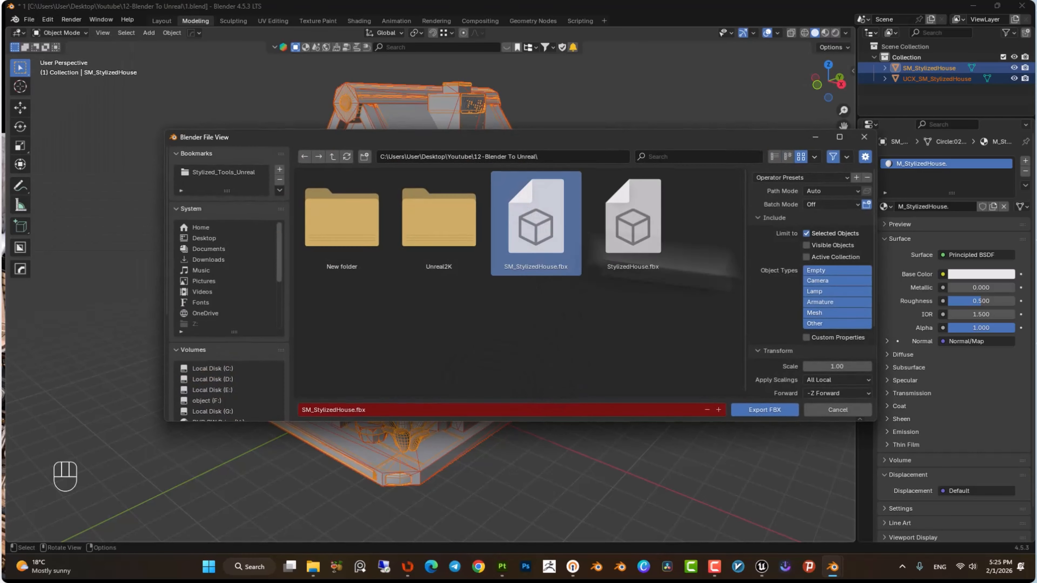
{"action": "left_click", "coordinate": [762, 412]}
Switch to Unreal, reimport the SM_StylizedHouse static mesh, and orbit around it to inspect the new collision.
{"action": "mouse_move", "coordinate": [762, 568]}
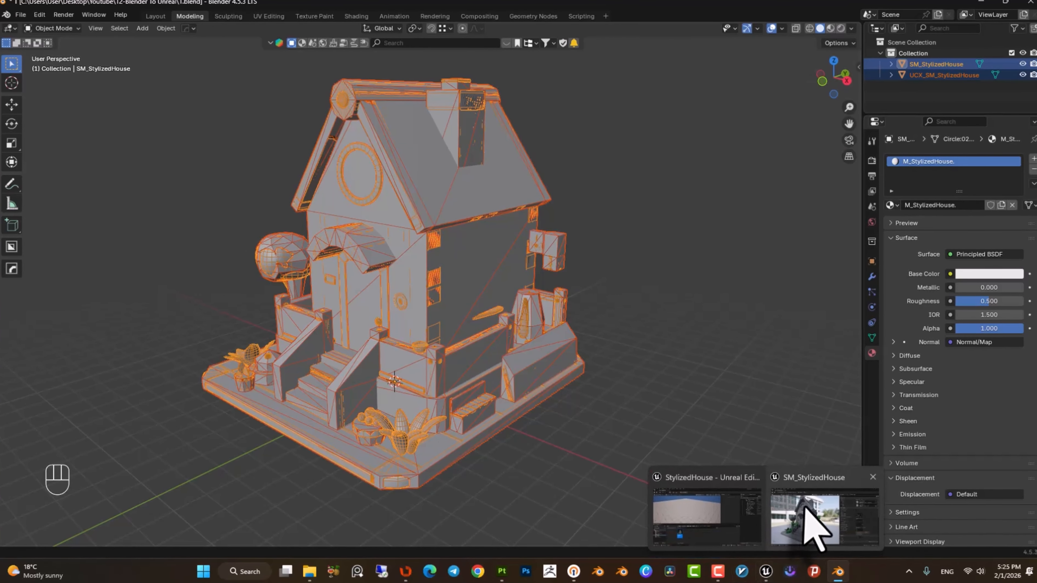
{"action": "left_click", "coordinate": [816, 515]}
{"action": "right_click_drag", "start_coordinate": [530, 209], "coordinate": [461, 206]}
{"action": "left_click", "coordinate": [102, 40]}
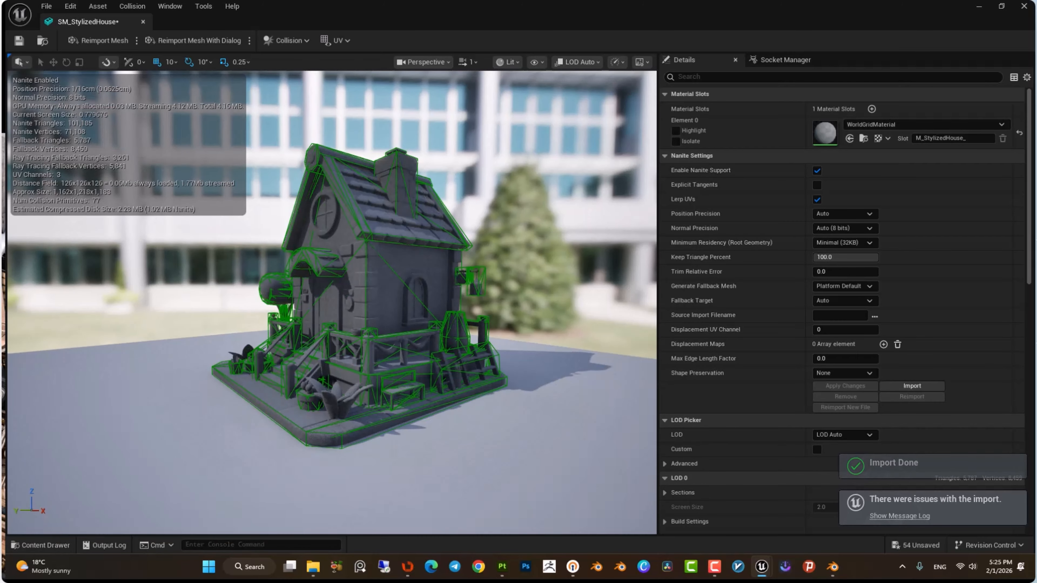
{"action": "right_click_drag", "start_coordinate": [359, 261], "coordinate": [449, 261]}
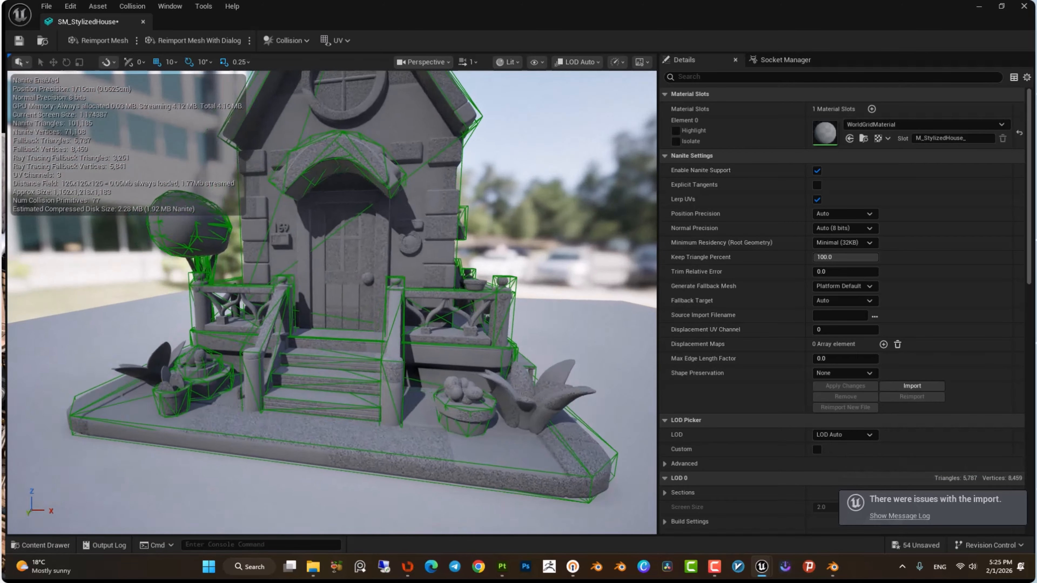
{"action": "right_click_drag", "start_coordinate": [327, 261], "coordinate": [253, 268]}
{"action": "right_click_drag", "start_coordinate": [331, 254], "coordinate": [307, 284]}
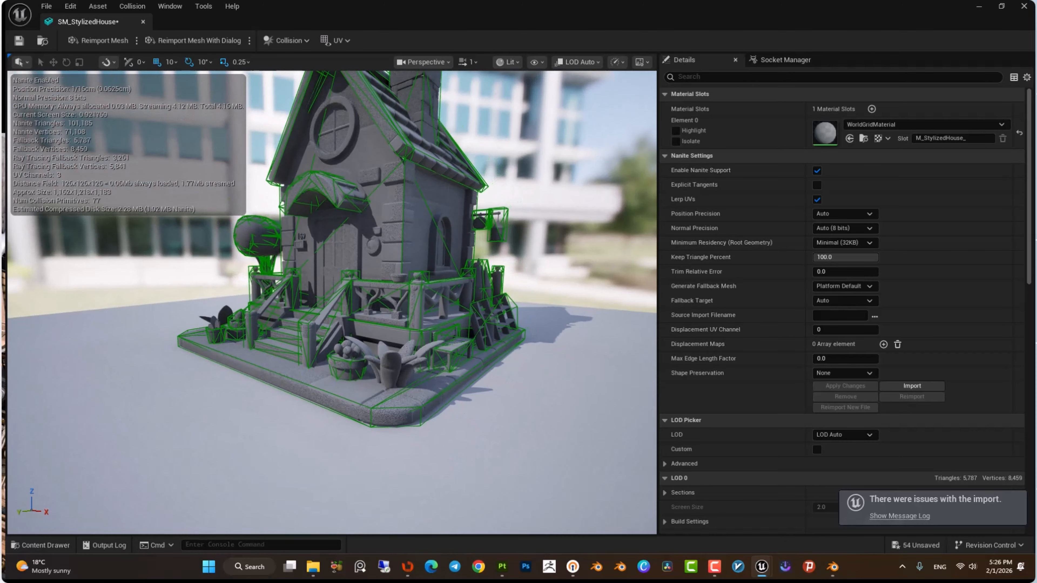
Import the four house textures from the Unreal2K folder into the Content/Textures folder.
{"action": "key", "text": "ctrl+space"}
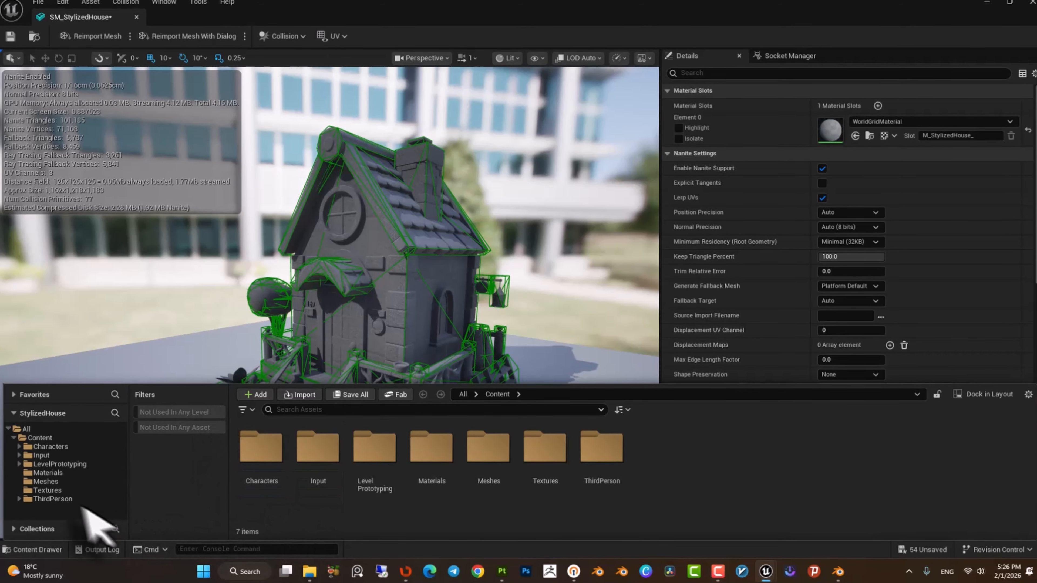
{"action": "left_click", "coordinate": [55, 486]}
{"action": "key", "text": "alt+Tab"}
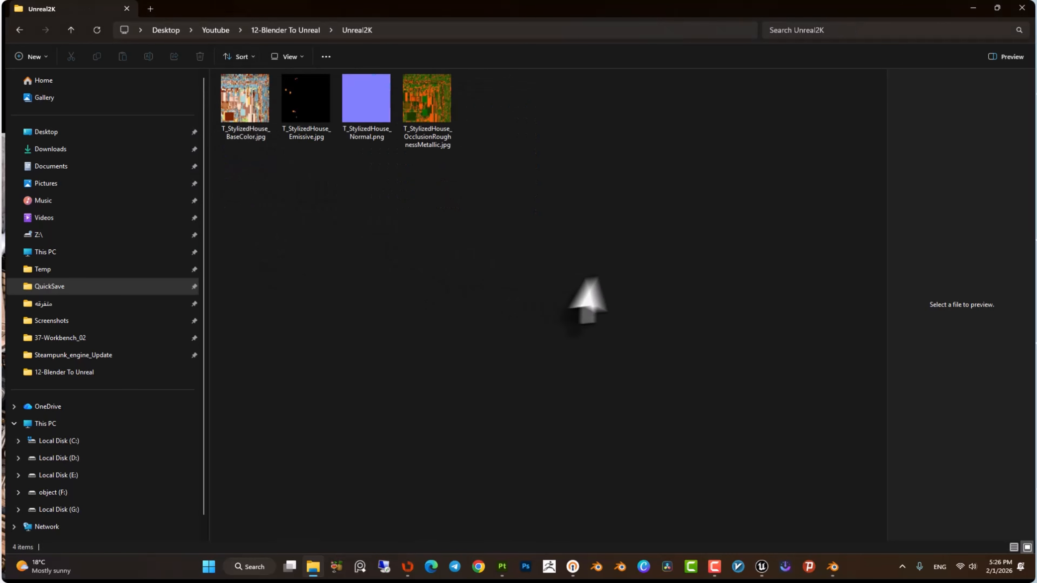
{"action": "left_click_drag", "start_coordinate": [600, 270], "coordinate": [223, 85]}
{"action": "left_click_drag", "start_coordinate": [243, 100], "coordinate": [424, 482]}
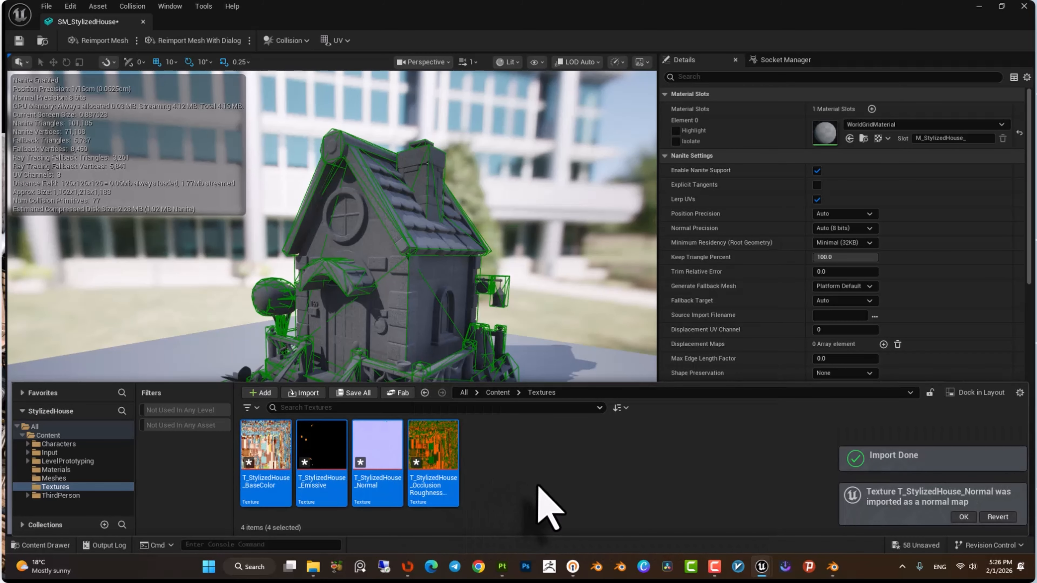
{"action": "left_click", "coordinate": [573, 482]}
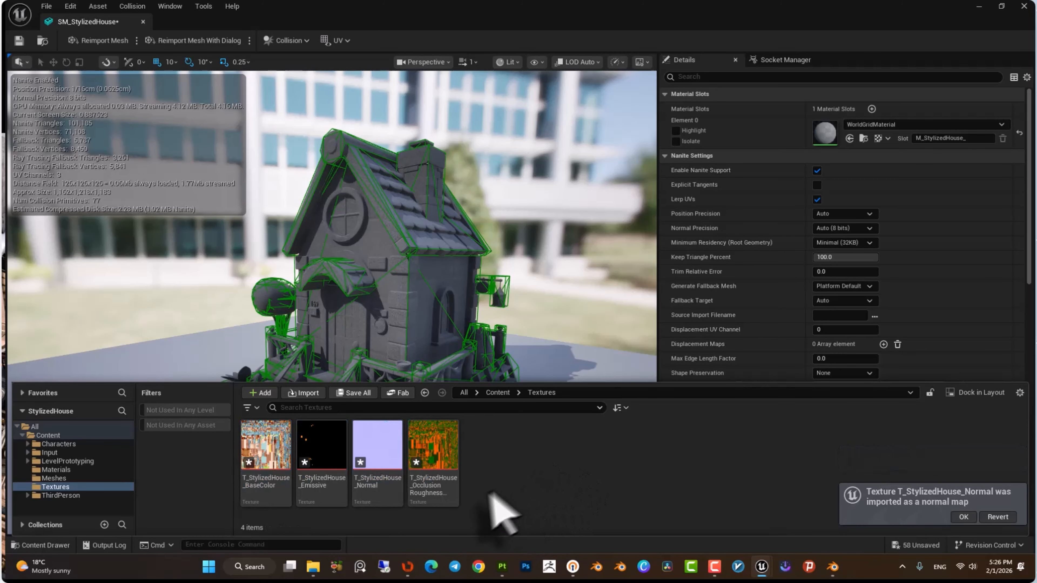
Turn off sRGB on the OcclusionRoughnessMetallic texture, save it and close its editor.
{"action": "double_click", "coordinate": [431, 443]}
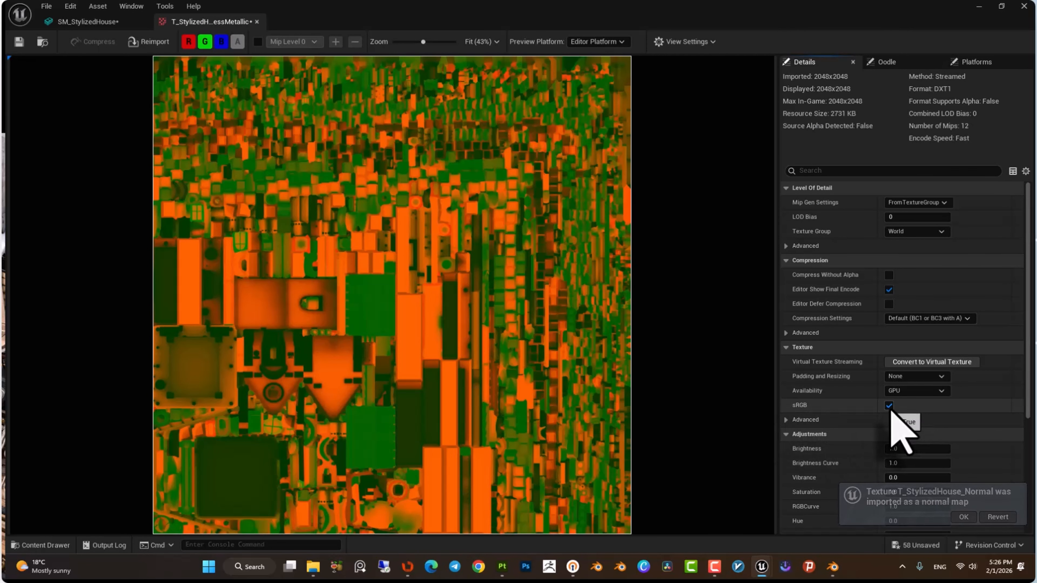
{"action": "left_click", "coordinate": [889, 405]}
{"action": "left_click", "coordinate": [19, 41]}
{"action": "left_click", "coordinate": [256, 22]}
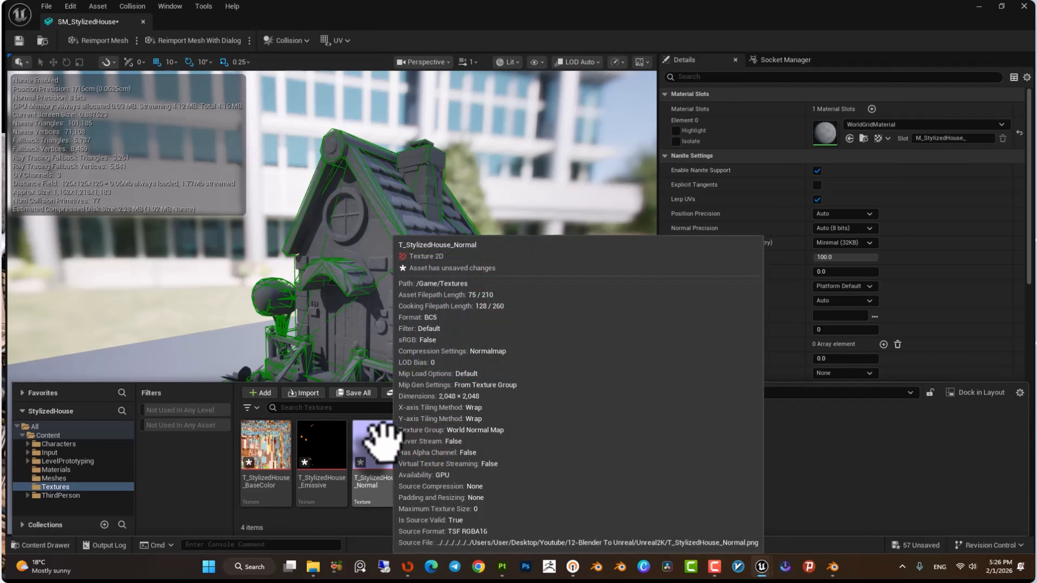
Open the Normal, Emissive and BaseColor textures one by one to check their settings.
{"action": "double_click", "coordinate": [382, 440]}
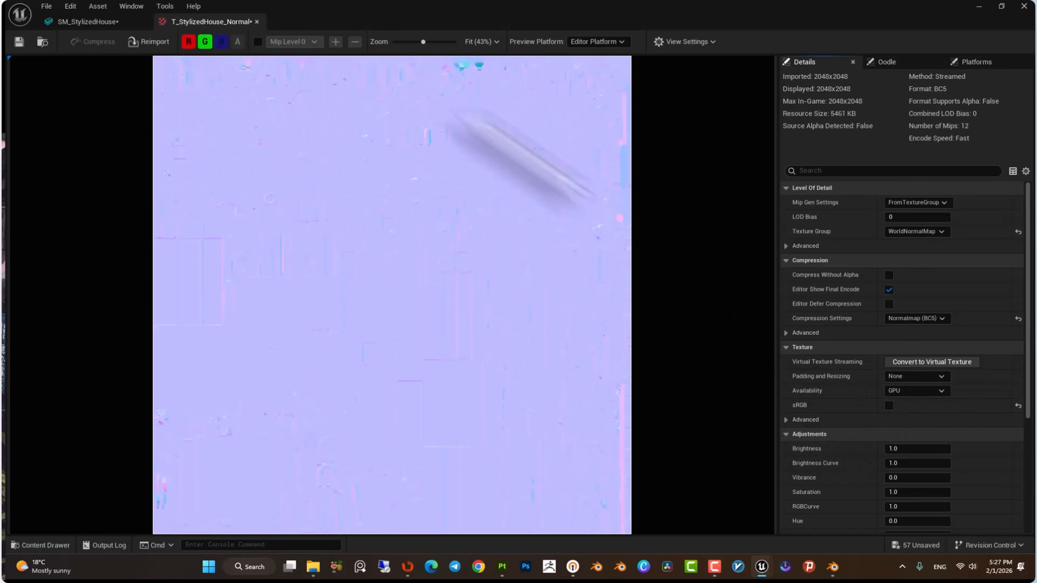
{"action": "left_click", "coordinate": [257, 21]}
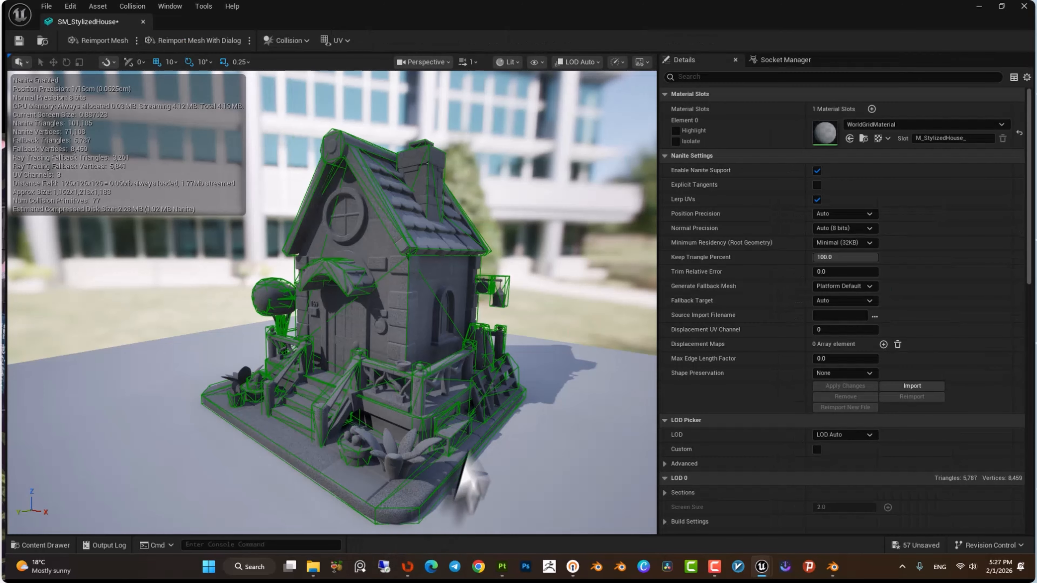
{"action": "key", "text": "ctrl+space"}
{"action": "double_click", "coordinate": [320, 446]}
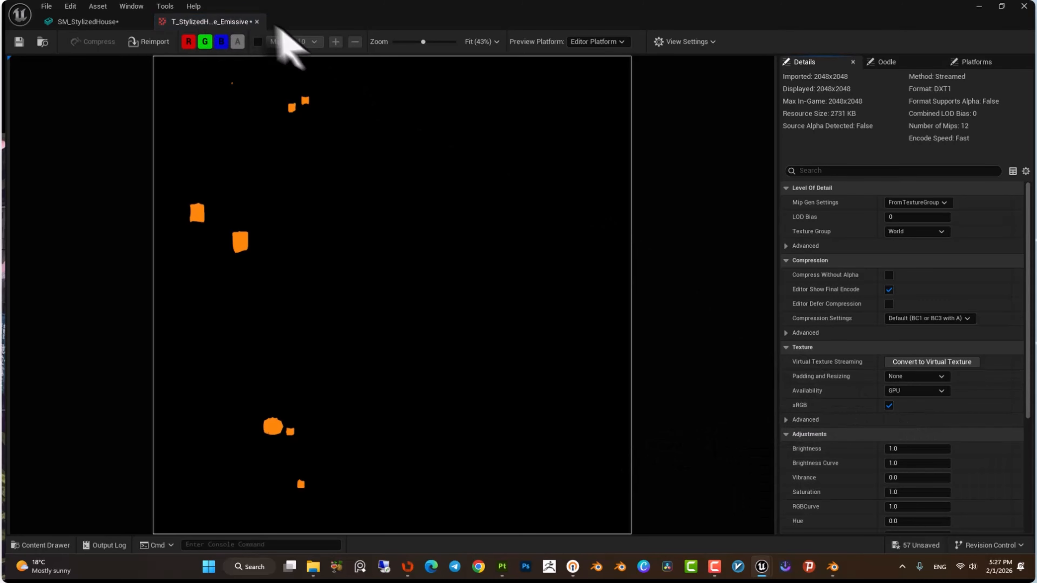
{"action": "left_click", "coordinate": [256, 22]}
{"action": "key", "text": "ctrl+space"}
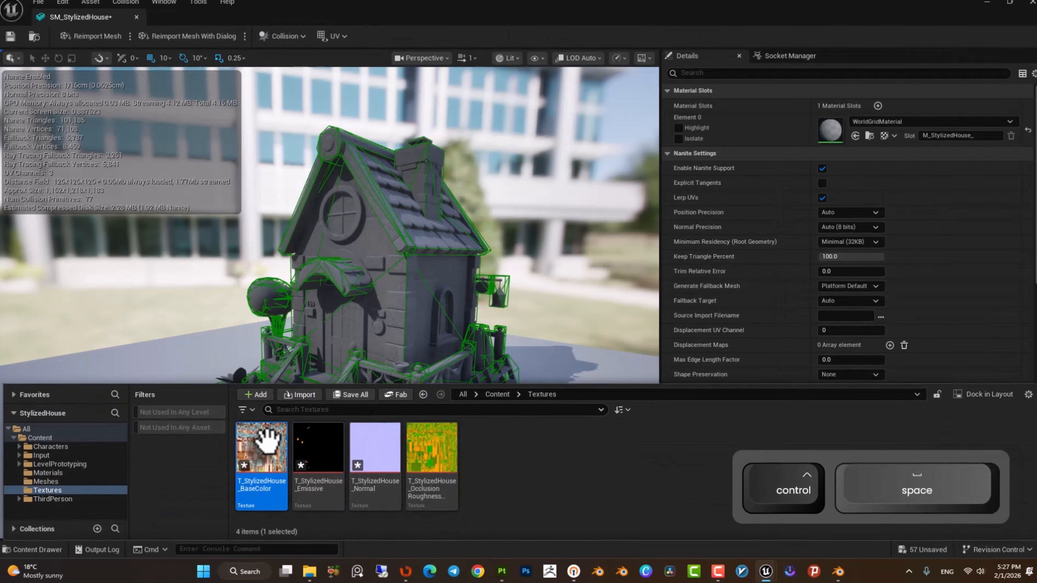
{"action": "double_click", "coordinate": [266, 435]}
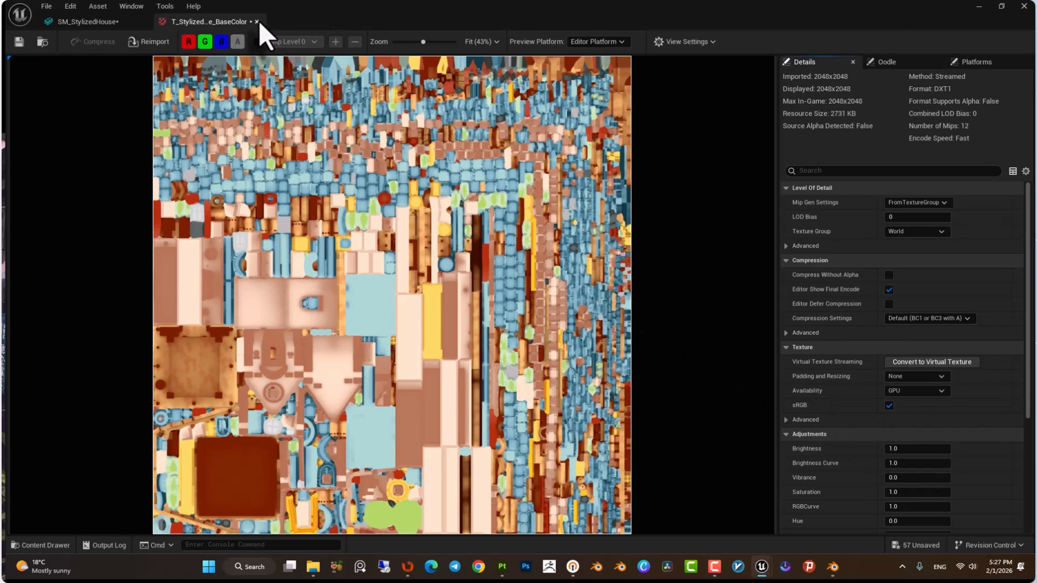
{"action": "left_click", "coordinate": [257, 22]}
Arrange the four Texture Sample nodes in a vertical column beside the M_stylizedHouse material node.
{"action": "right_click_drag", "start_coordinate": [579, 213], "coordinate": [573, 218]}
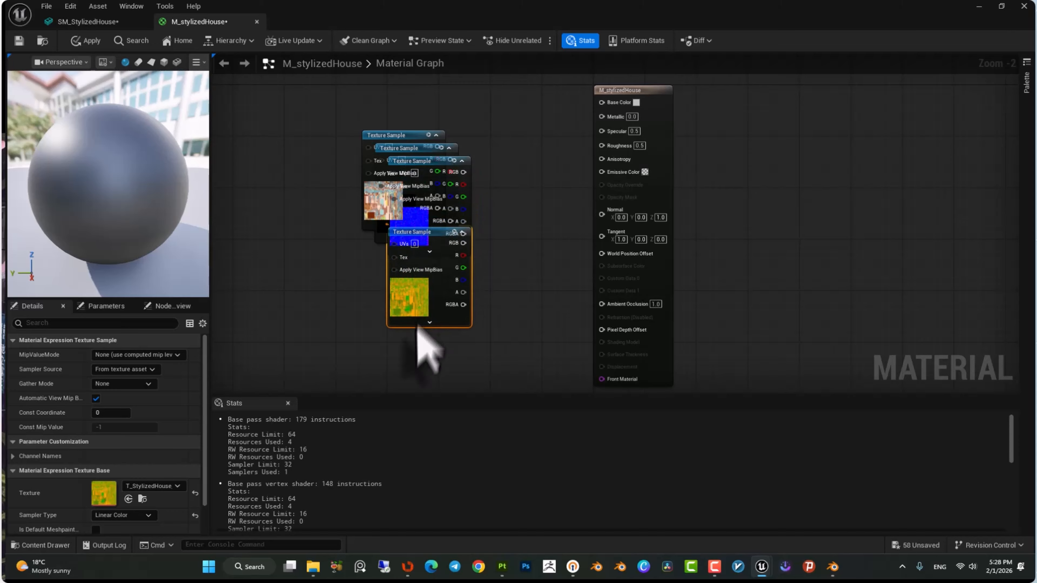
{"action": "left_click_drag", "start_coordinate": [416, 324], "coordinate": [417, 375]}
{"action": "left_click_drag", "start_coordinate": [412, 225], "coordinate": [436, 98]}
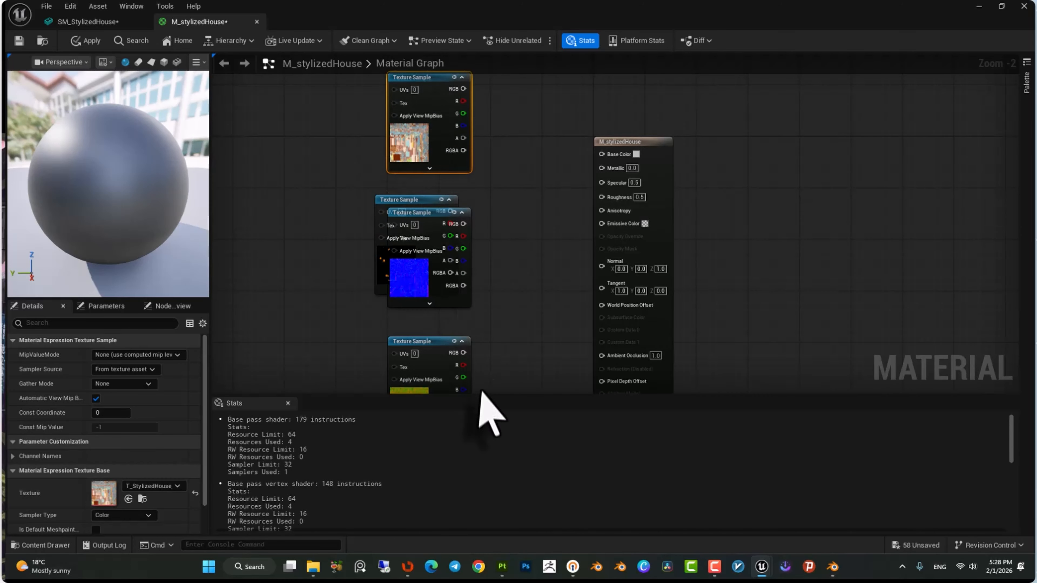
{"action": "scroll", "coordinate": [481, 310], "scroll_direction": "down", "scroll_amount": 2}
{"action": "right_click_drag", "start_coordinate": [480, 286], "coordinate": [479, 227]}
{"action": "left_click_drag", "start_coordinate": [436, 318], "coordinate": [427, 356]}
{"action": "mouse_move", "coordinate": [435, 229]}
{"action": "left_mouse_down"}
{"action": "mouse_move", "coordinate": [431, 284]}
{"action": "mouse_move", "coordinate": [436, 221]}
{"action": "left_mouse_up"}
{"action": "left_click_drag", "start_coordinate": [438, 348], "coordinate": [443, 347]}
{"action": "left_click_drag", "start_coordinate": [443, 143], "coordinate": [439, 143]}
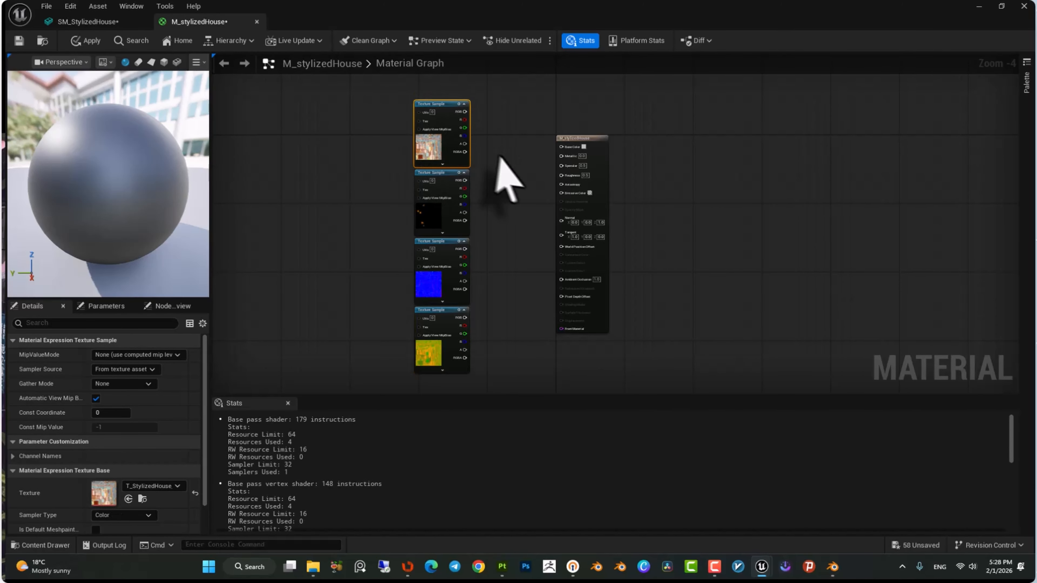
{"action": "scroll", "coordinate": [508, 180], "scroll_direction": "up", "scroll_amount": 4}
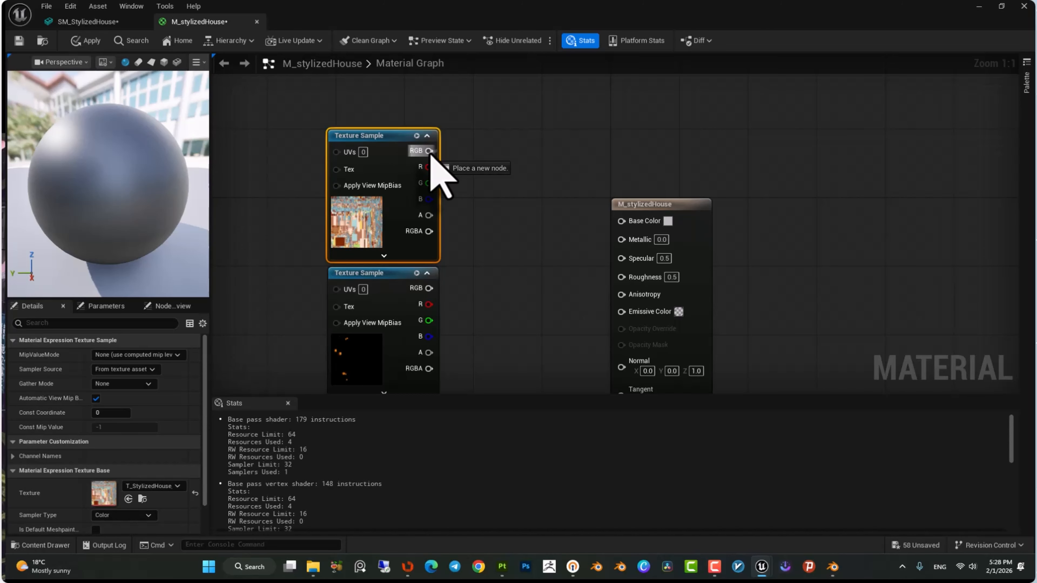
Connect the BaseColor, Emissive and Normal texture outputs to the Base Color, Emissive Color and Normal inputs.
{"action": "left_click_drag", "start_coordinate": [472, 183], "coordinate": [620, 223]}
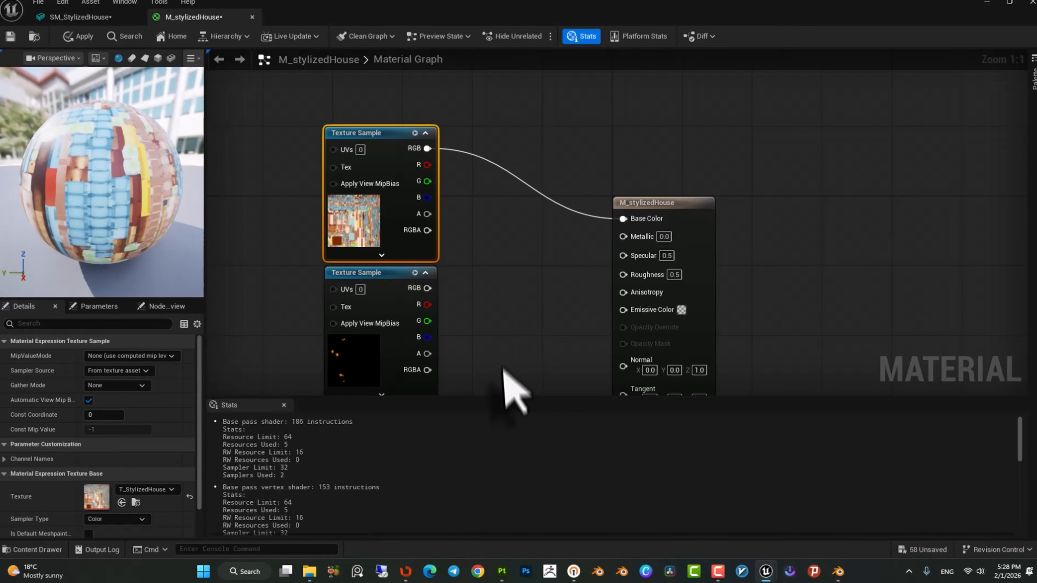
{"action": "right_click_drag", "start_coordinate": [514, 394], "coordinate": [481, 300]}
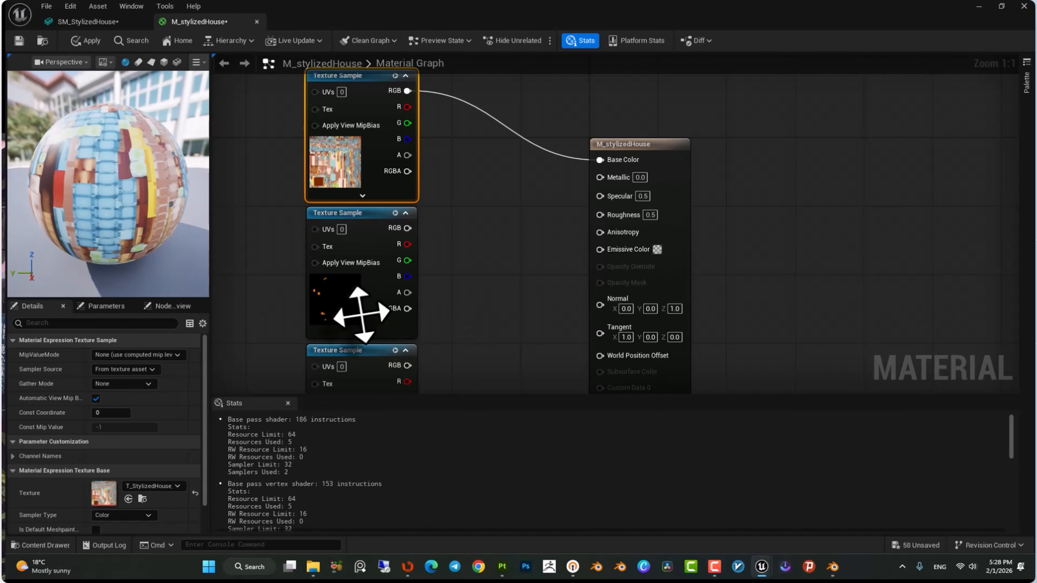
{"action": "left_click_drag", "start_coordinate": [407, 227], "coordinate": [600, 251]}
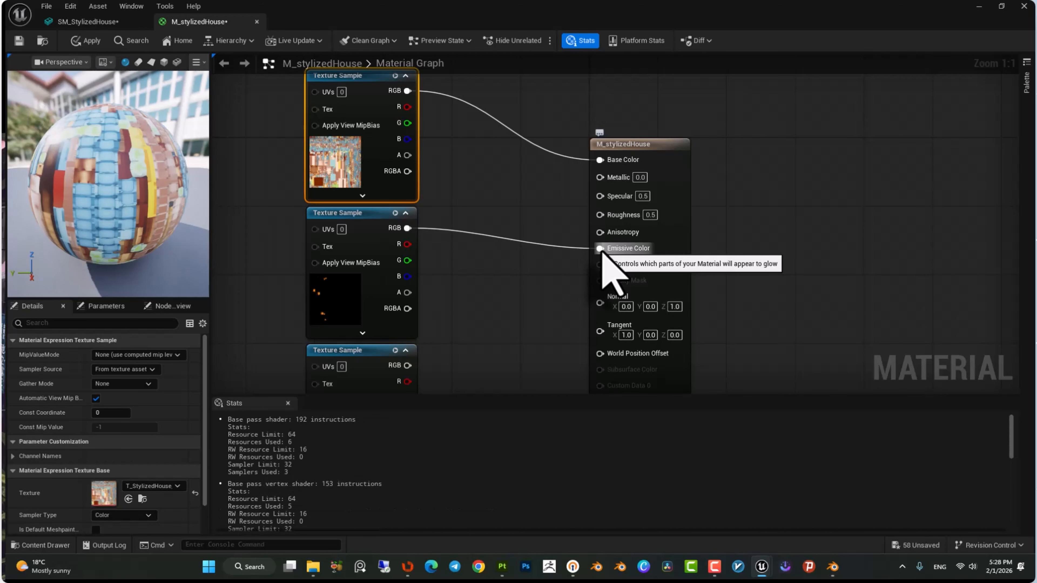
{"action": "right_click_drag", "start_coordinate": [518, 349], "coordinate": [468, 240]}
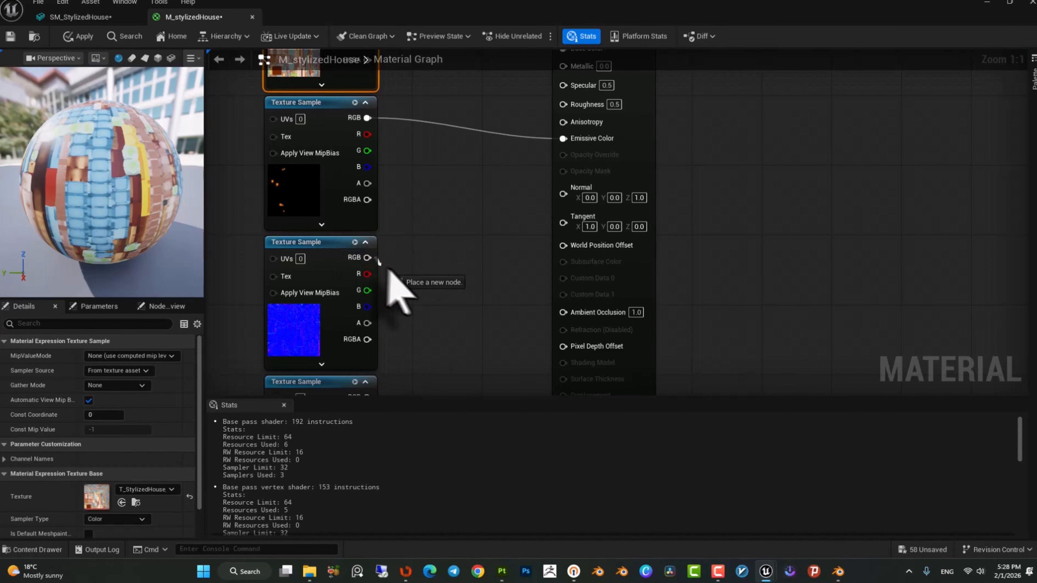
{"action": "left_click_drag", "start_coordinate": [372, 260], "coordinate": [563, 197]}
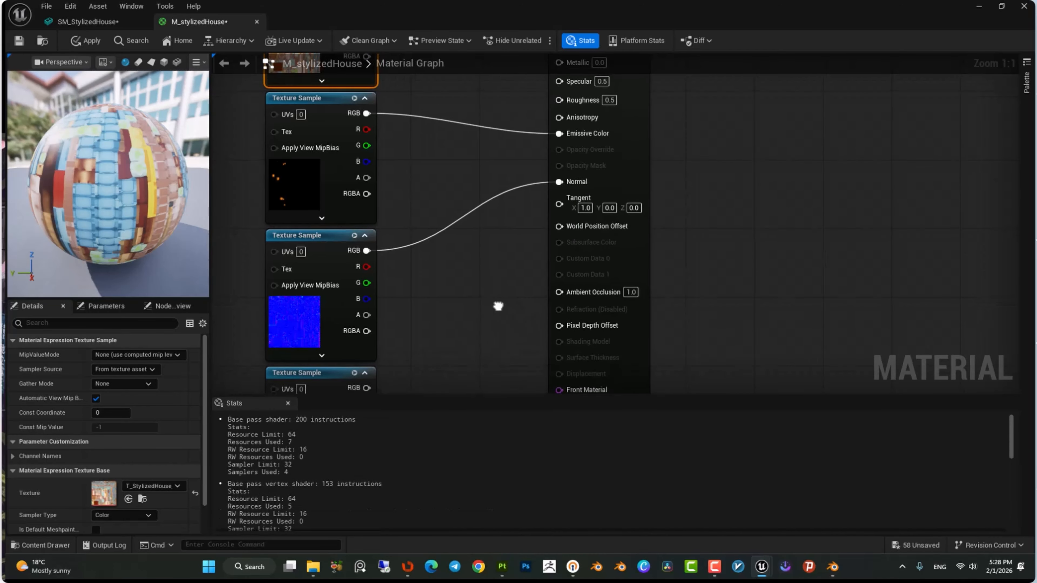
Connect the packed texture's R, G and B channels to Ambient Occlusion, Roughness and Metallic.
{"action": "scroll", "coordinate": [470, 292], "scroll_direction": "down", "scroll_amount": 2}
{"action": "right_click_drag", "start_coordinate": [433, 269], "coordinate": [419, 262]}
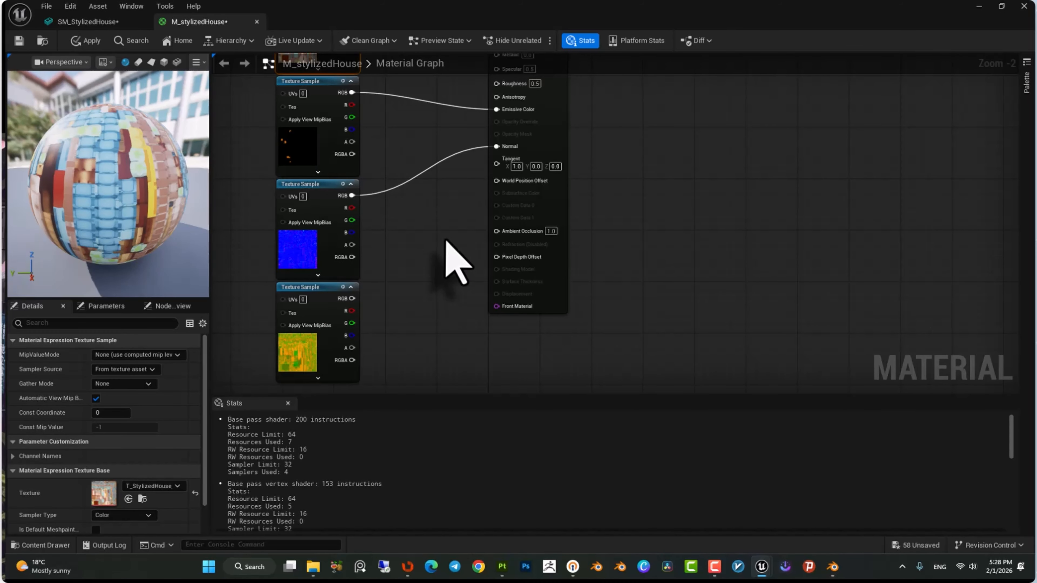
{"action": "right_click_drag", "start_coordinate": [445, 240], "coordinate": [447, 248]}
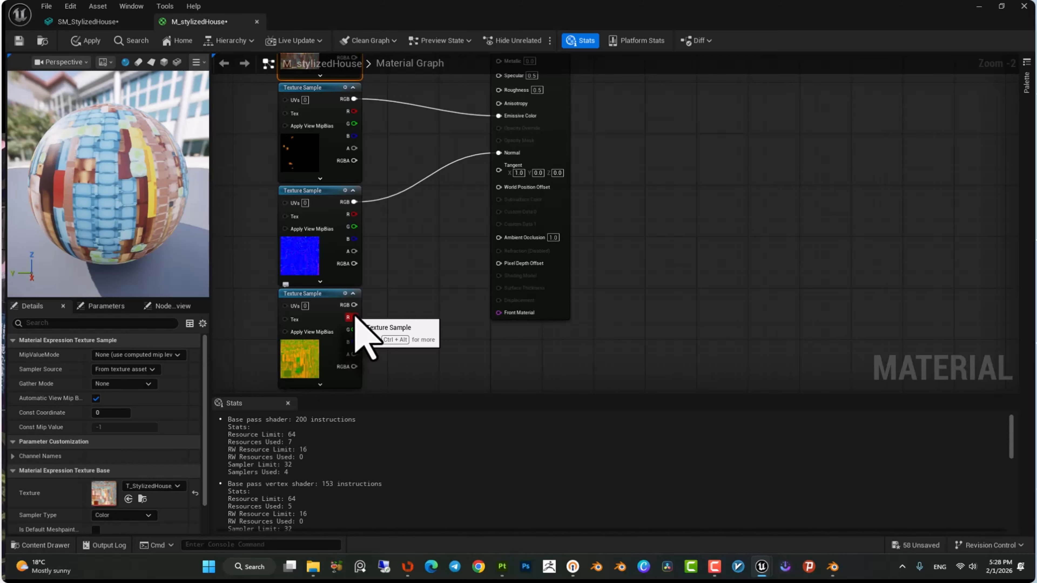
{"action": "left_click_drag", "start_coordinate": [352, 317], "coordinate": [499, 237]}
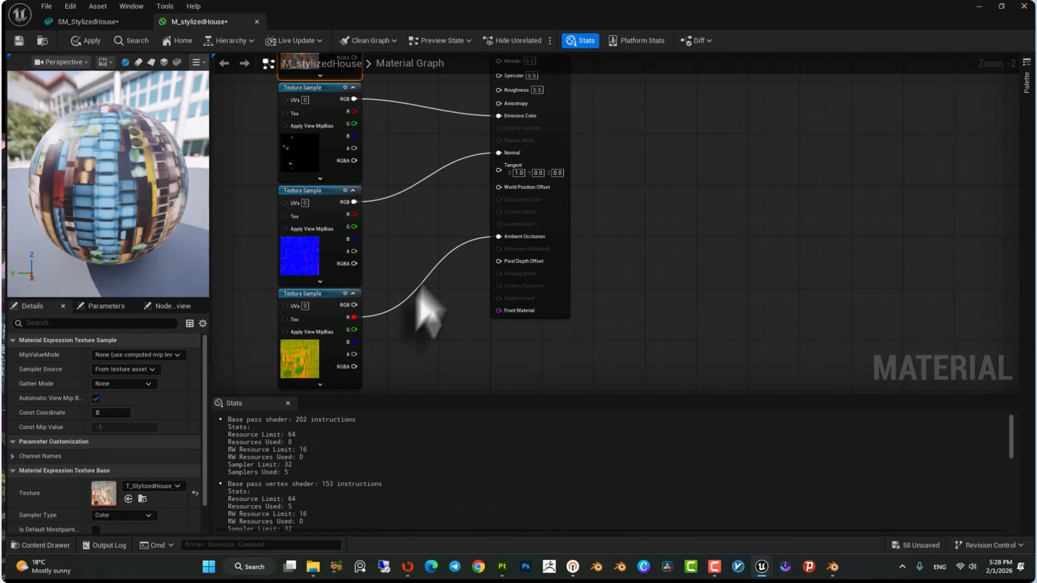
{"action": "right_click_drag", "start_coordinate": [440, 273], "coordinate": [424, 286]}
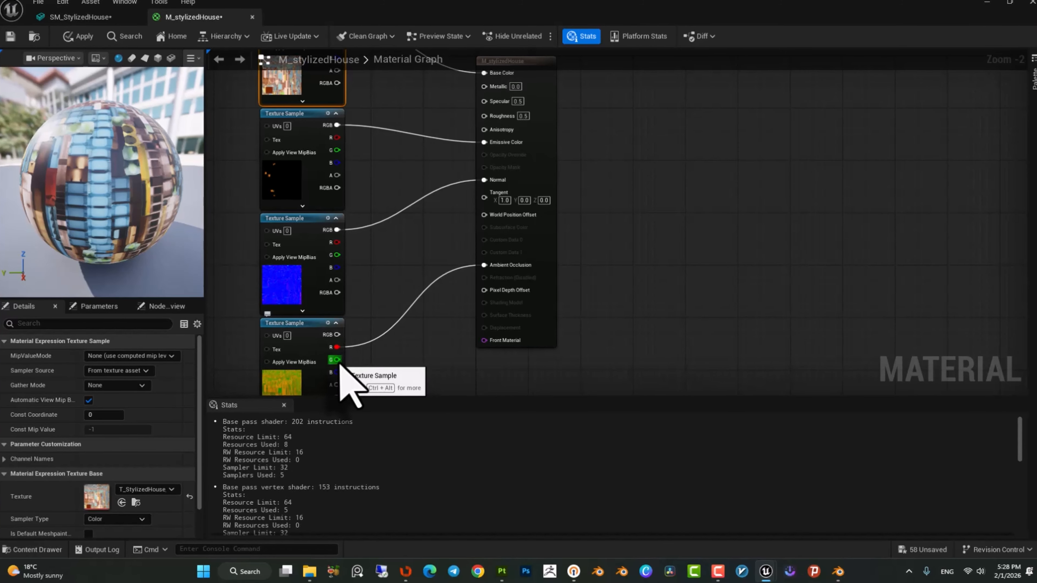
{"action": "left_click_drag", "start_coordinate": [338, 361], "coordinate": [484, 119]}
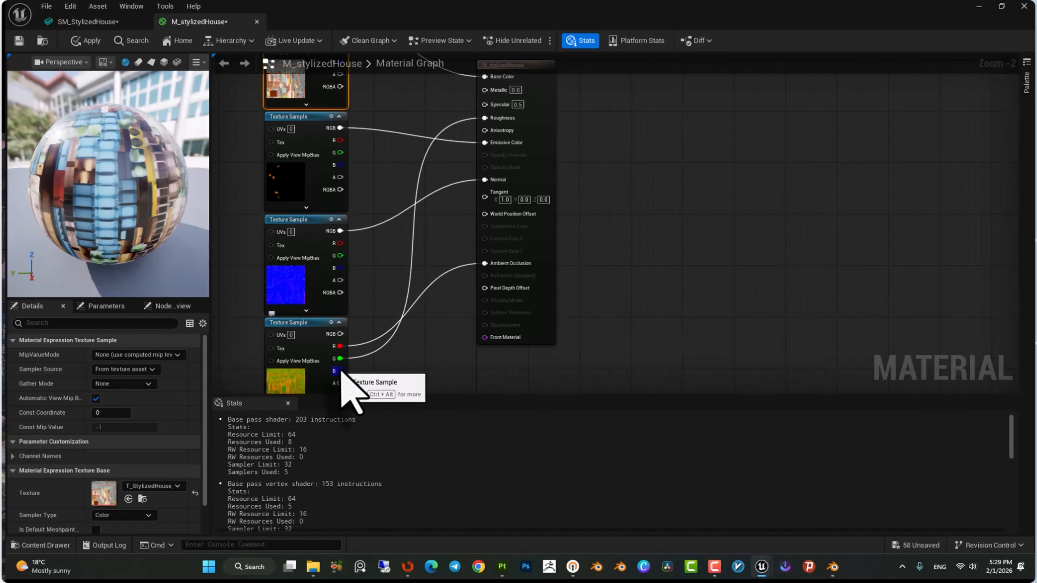
{"action": "left_click_drag", "start_coordinate": [339, 371], "coordinate": [485, 90]}
{"action": "right_click_drag", "start_coordinate": [404, 223], "coordinate": [433, 249]}
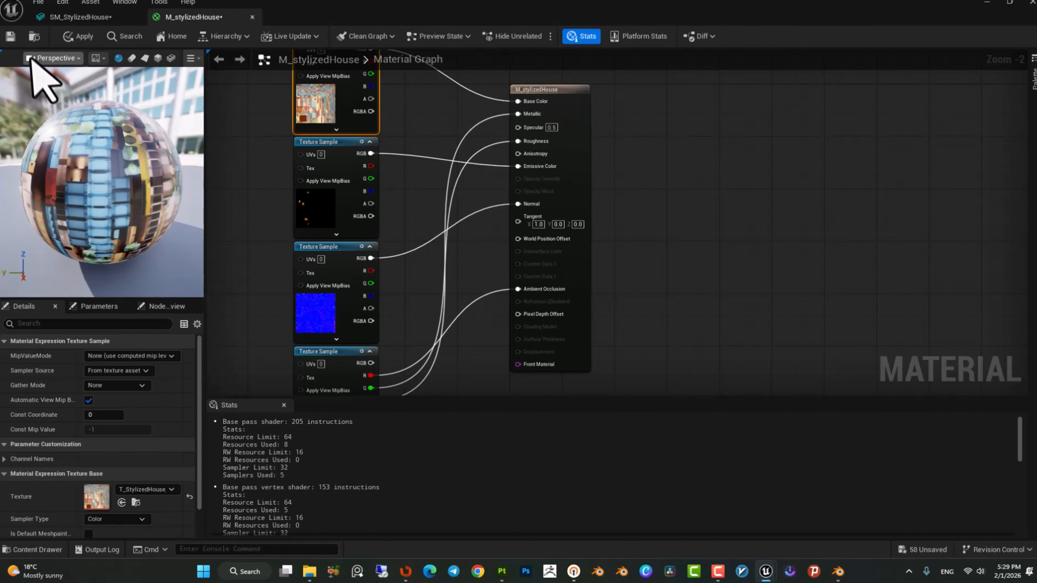
Apply and save the material, then close the material editor.
{"action": "left_click", "coordinate": [89, 38]}
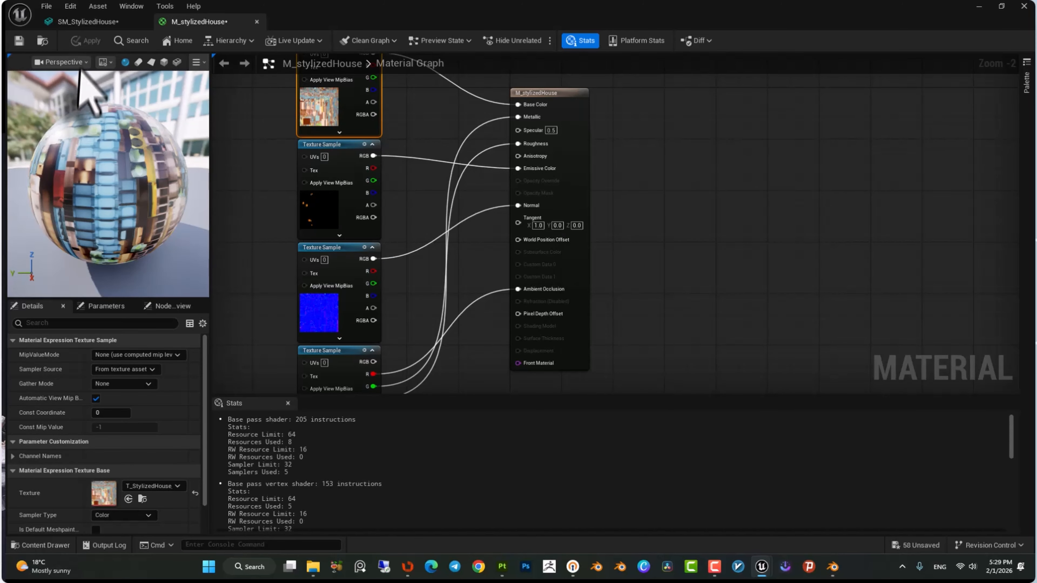
{"action": "left_click", "coordinate": [19, 40]}
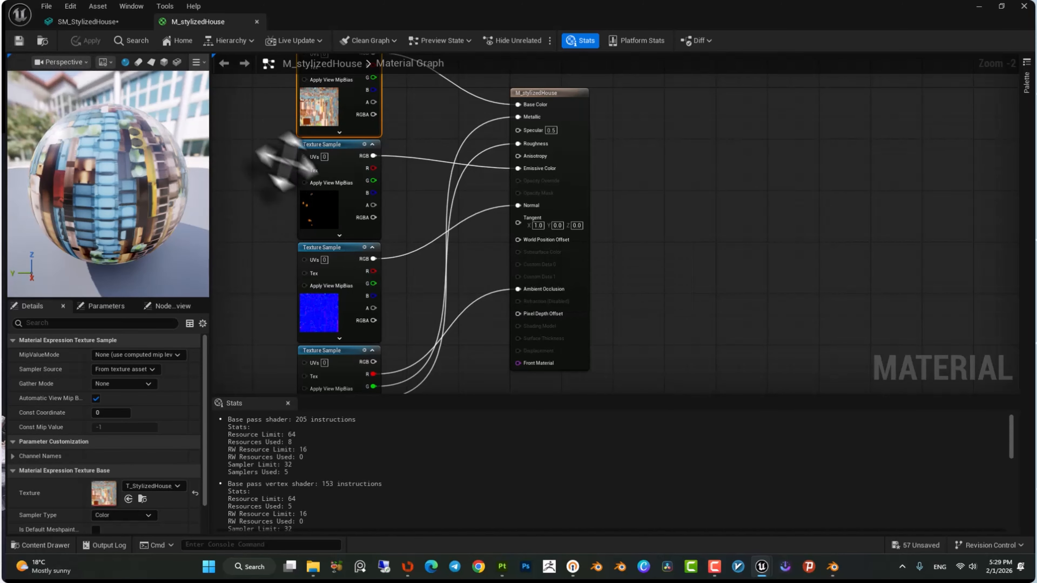
{"action": "left_click", "coordinate": [257, 21]}
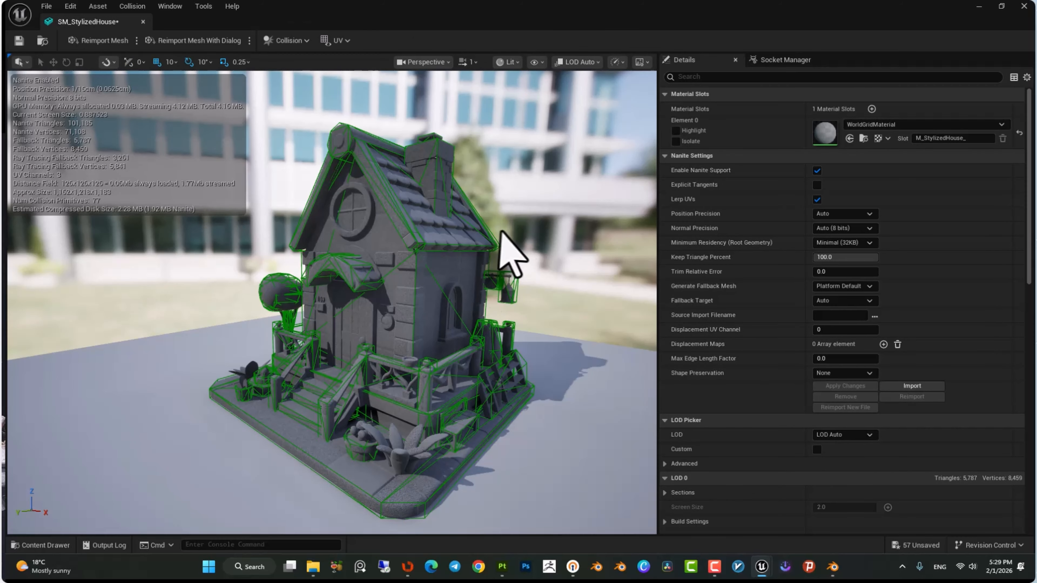
Create a material instance of the M_stylizedHouse material in the Materials folder named MI_StylizedHouse.
{"action": "right_click_drag", "start_coordinate": [523, 213], "coordinate": [520, 215]}
{"action": "key", "text": "ctrl+space"}
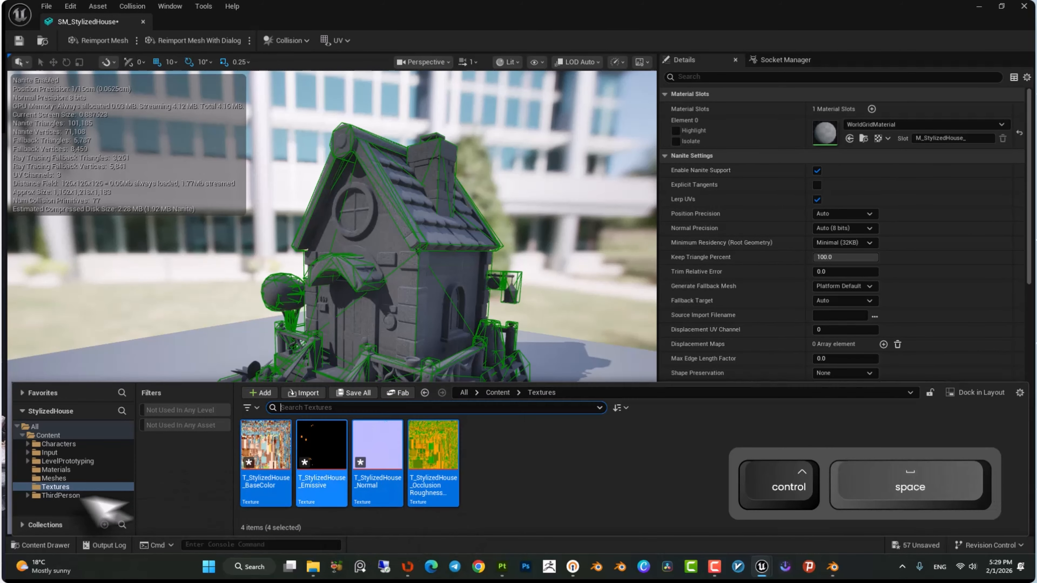
{"action": "left_click", "coordinate": [56, 469]}
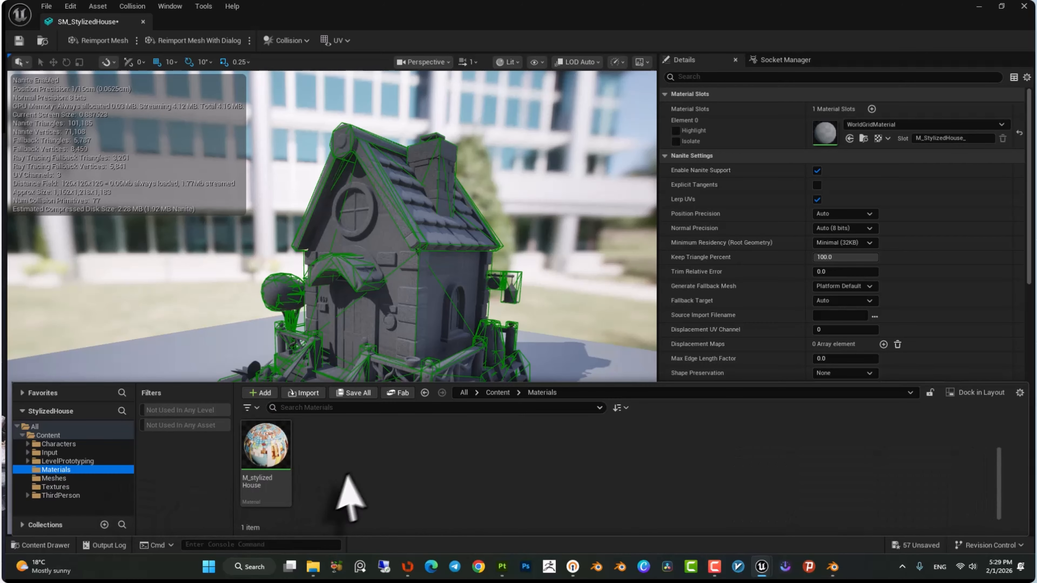
{"action": "right_click", "coordinate": [273, 451]}
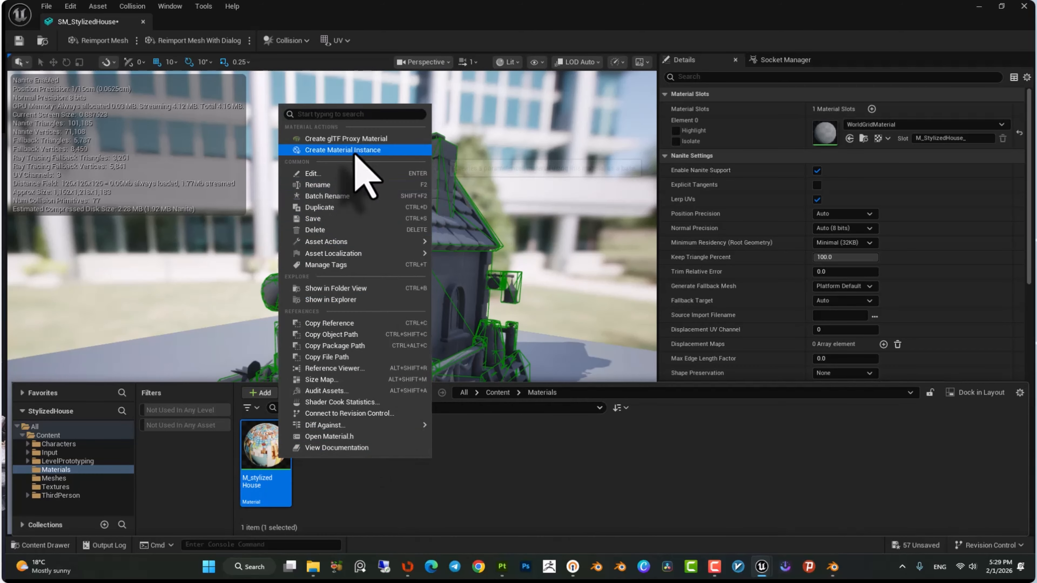
{"action": "left_click", "coordinate": [354, 148]}
{"action": "type", "text": "MI_StylizedHouse"}
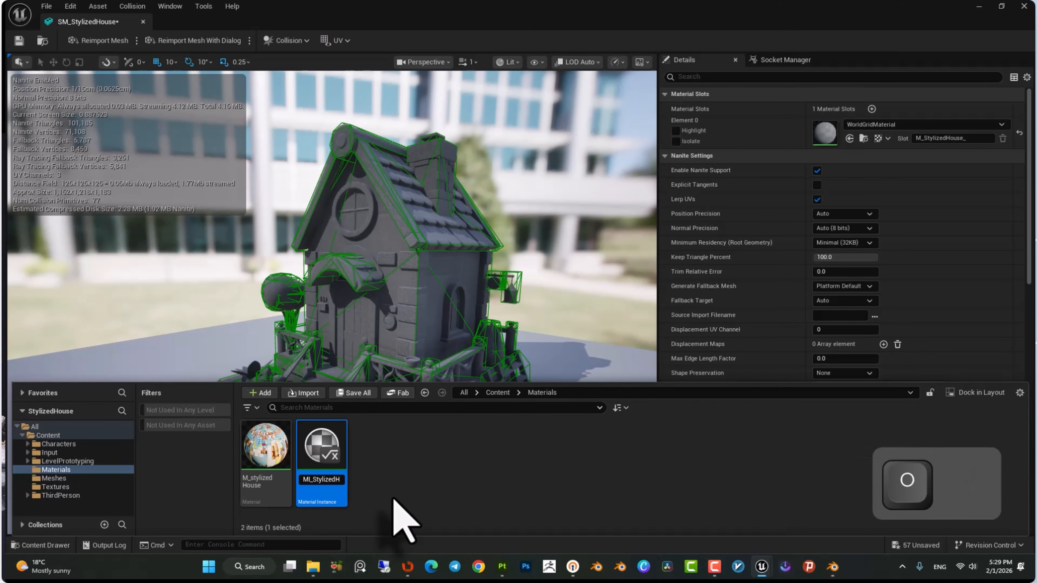
{"action": "key", "text": "Return"}
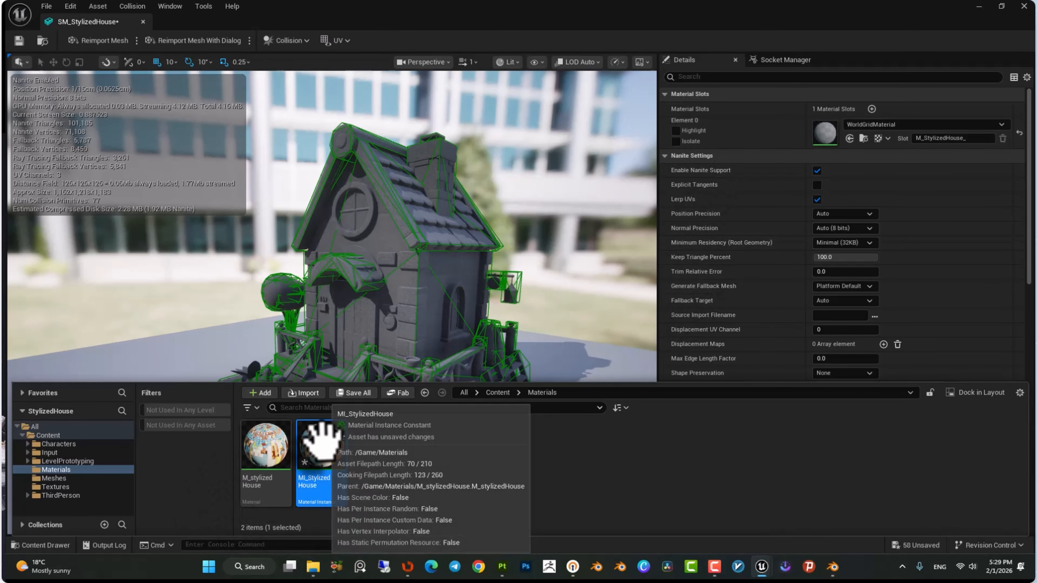
Assign MI_StylizedHouse to the static mesh's material slot, save the mesh and close its editor.
{"action": "left_click", "coordinate": [849, 138]}
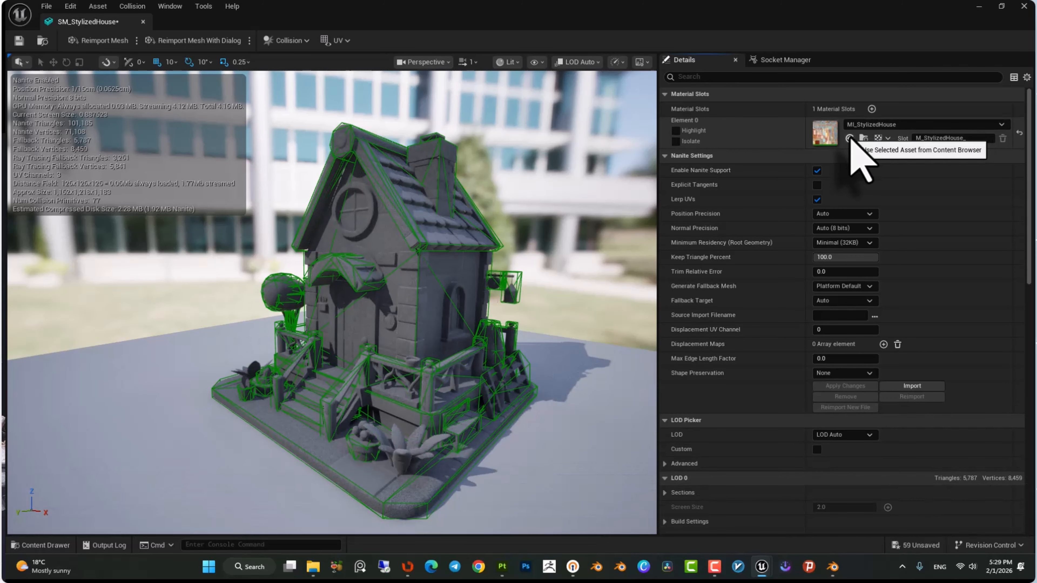
{"action": "right_click_drag", "start_coordinate": [391, 286], "coordinate": [335, 290]}
{"action": "key", "text": "w"}
{"action": "left_click", "coordinate": [18, 38]}
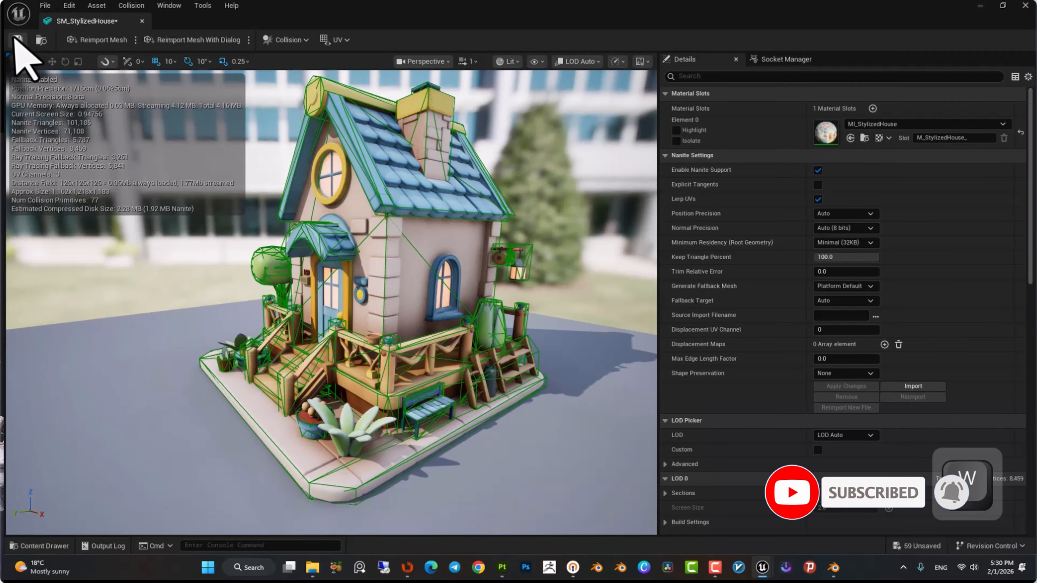
{"action": "left_click", "coordinate": [143, 21]}
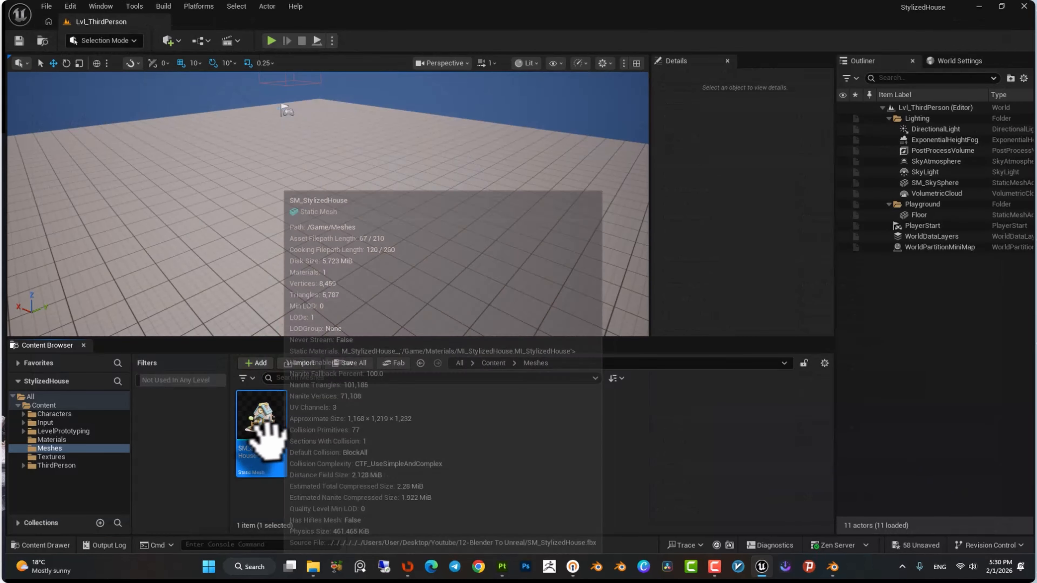
Place the SM_StylizedHouse static mesh into the level from the Meshes folder.
{"action": "left_click_drag", "start_coordinate": [268, 439], "coordinate": [339, 170]}
{"action": "key", "text": "a"}
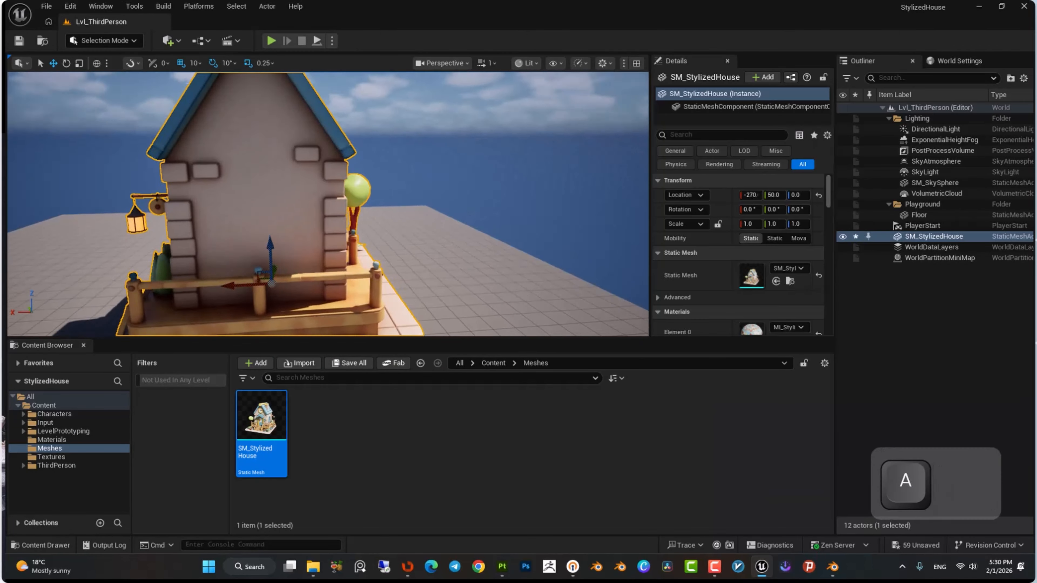
{"action": "right_click_drag", "start_coordinate": [327, 204], "coordinate": [368, 213]}
{"action": "key", "text": "w"}
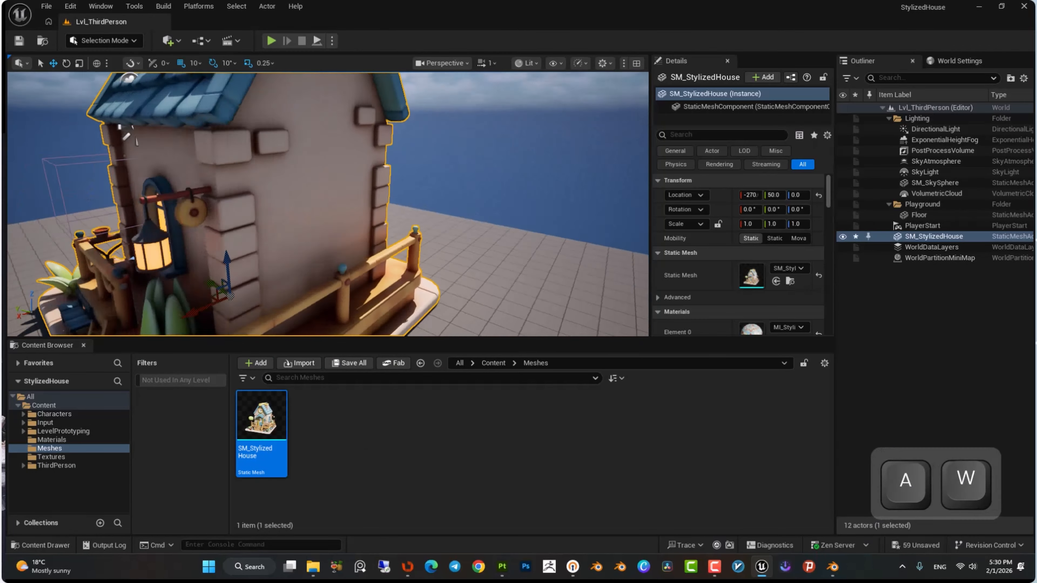